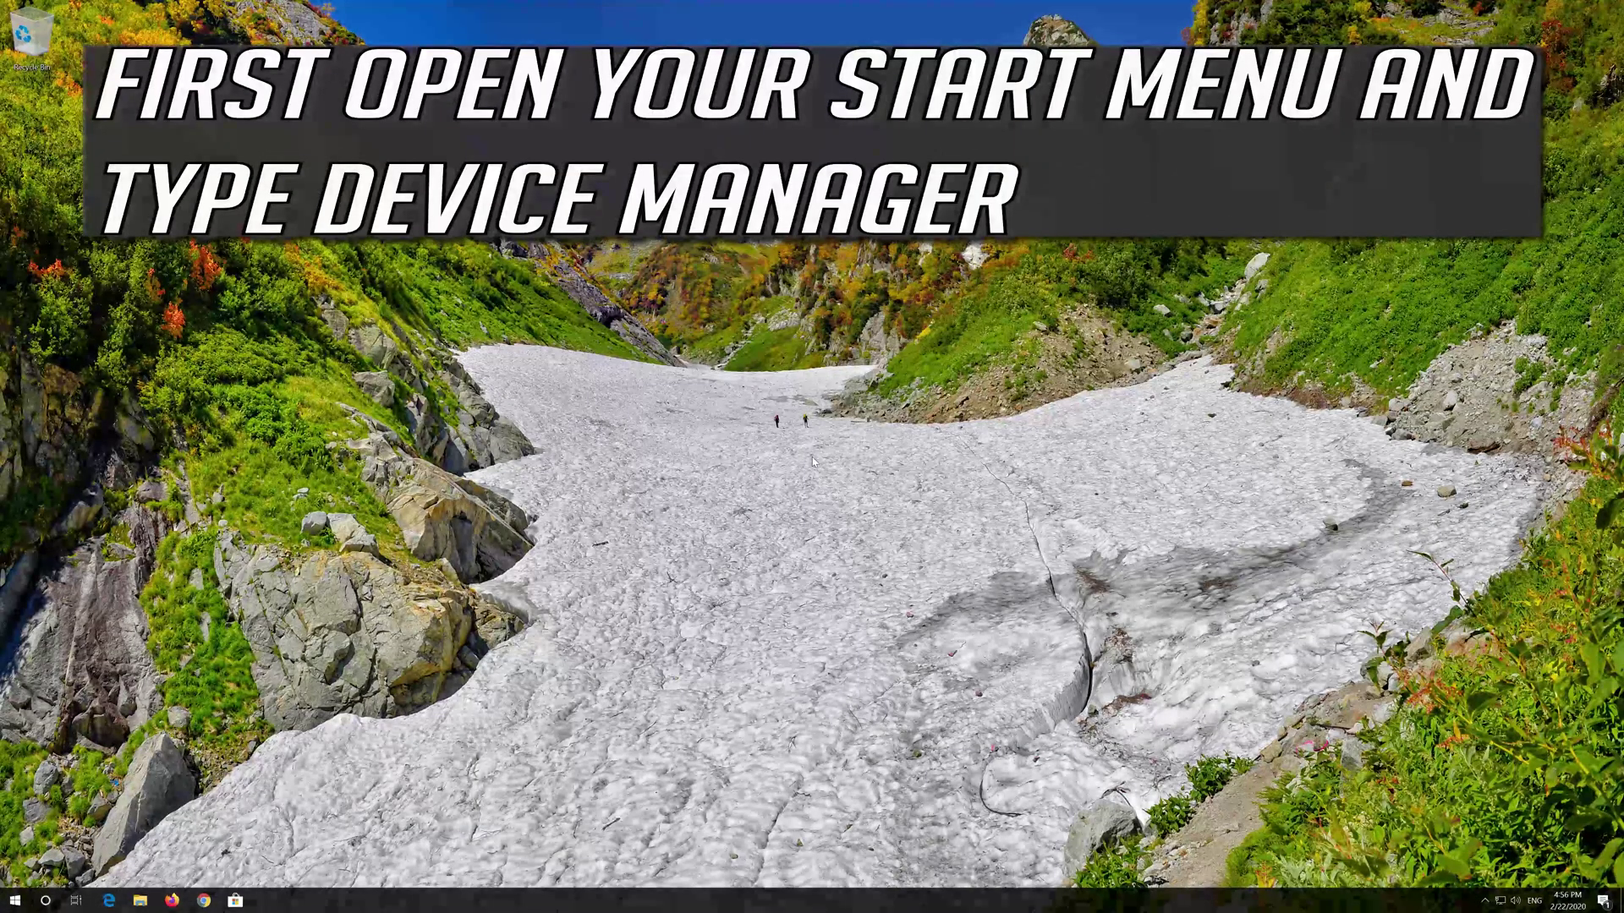
- Find Device Manager through Start search, open it and centre its window
key("super")
type("devic")
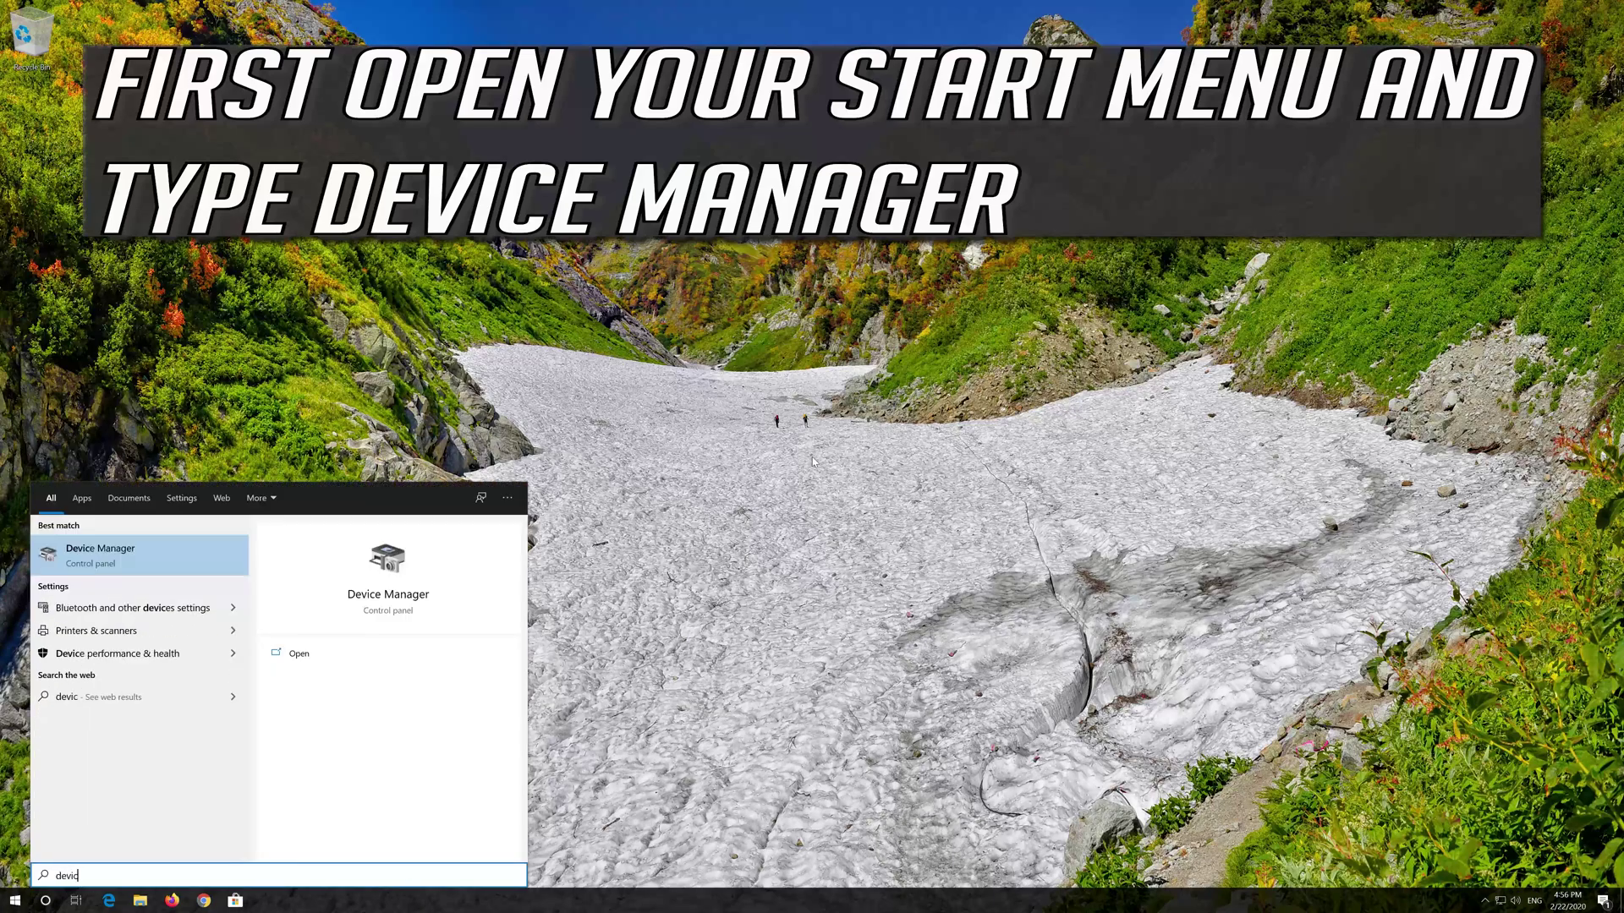
type("e manager")
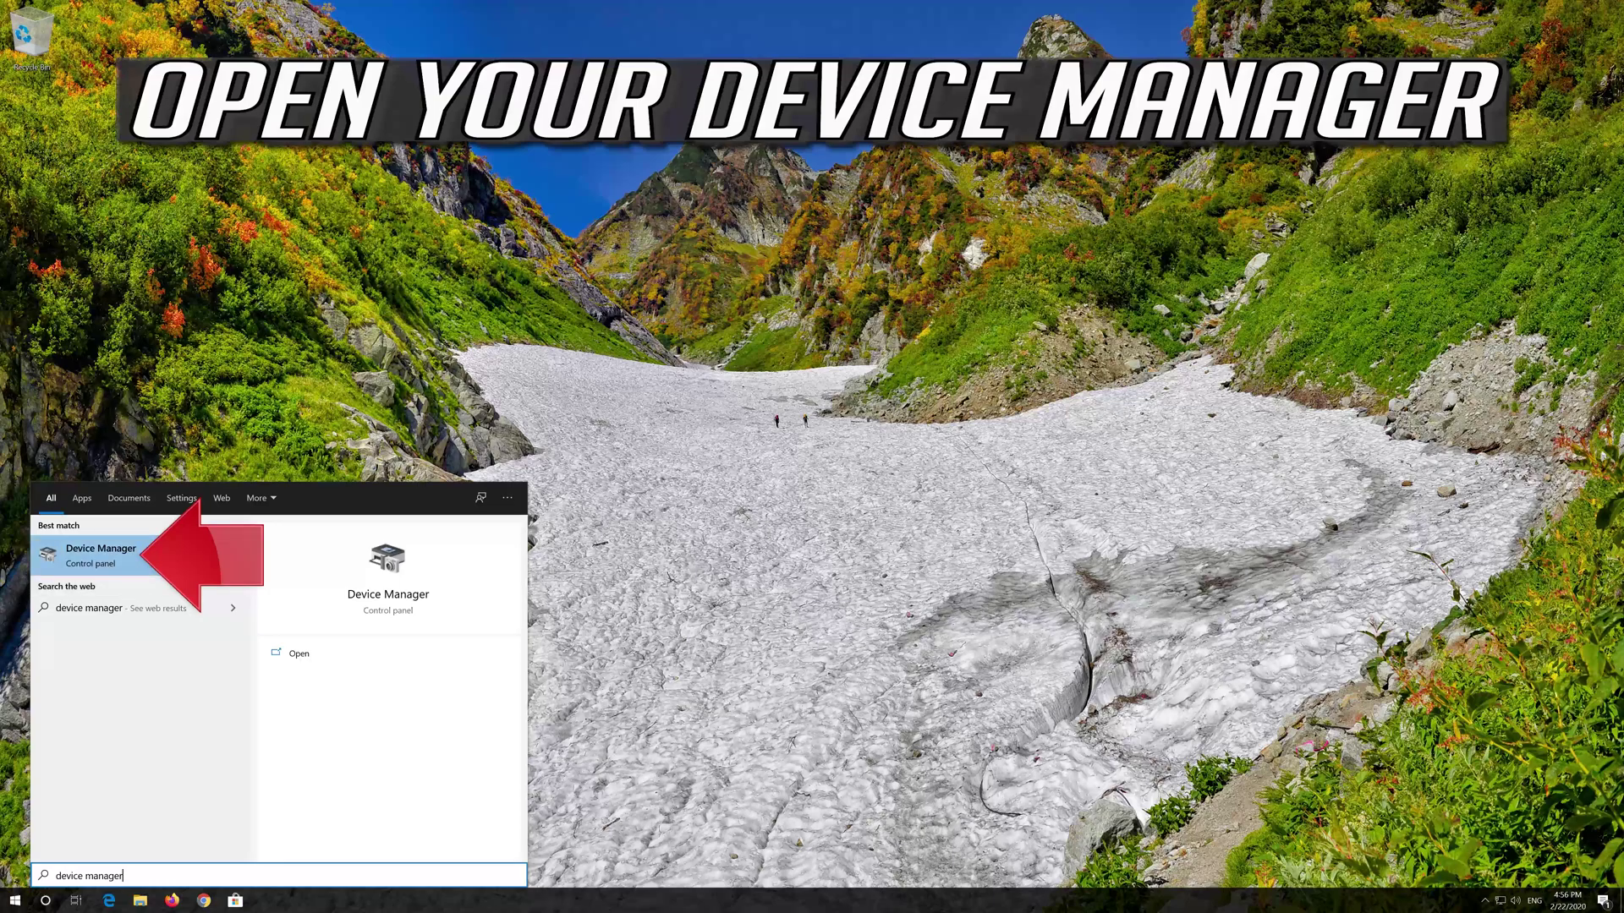
left_click(101, 550)
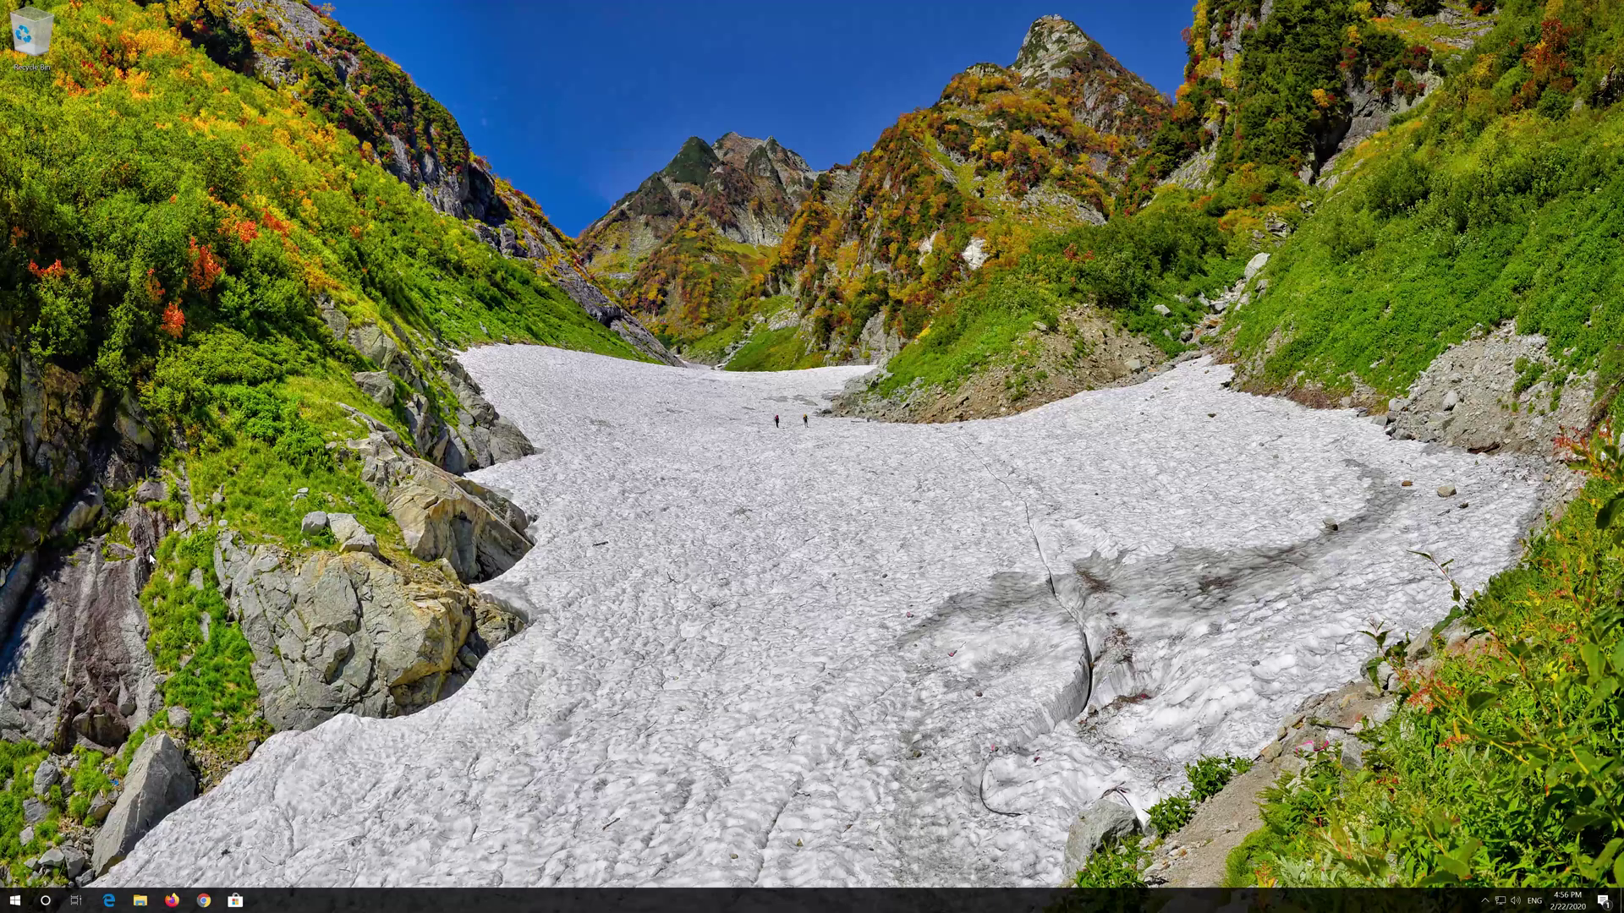
left_click_drag(297, 35, 782, 219)
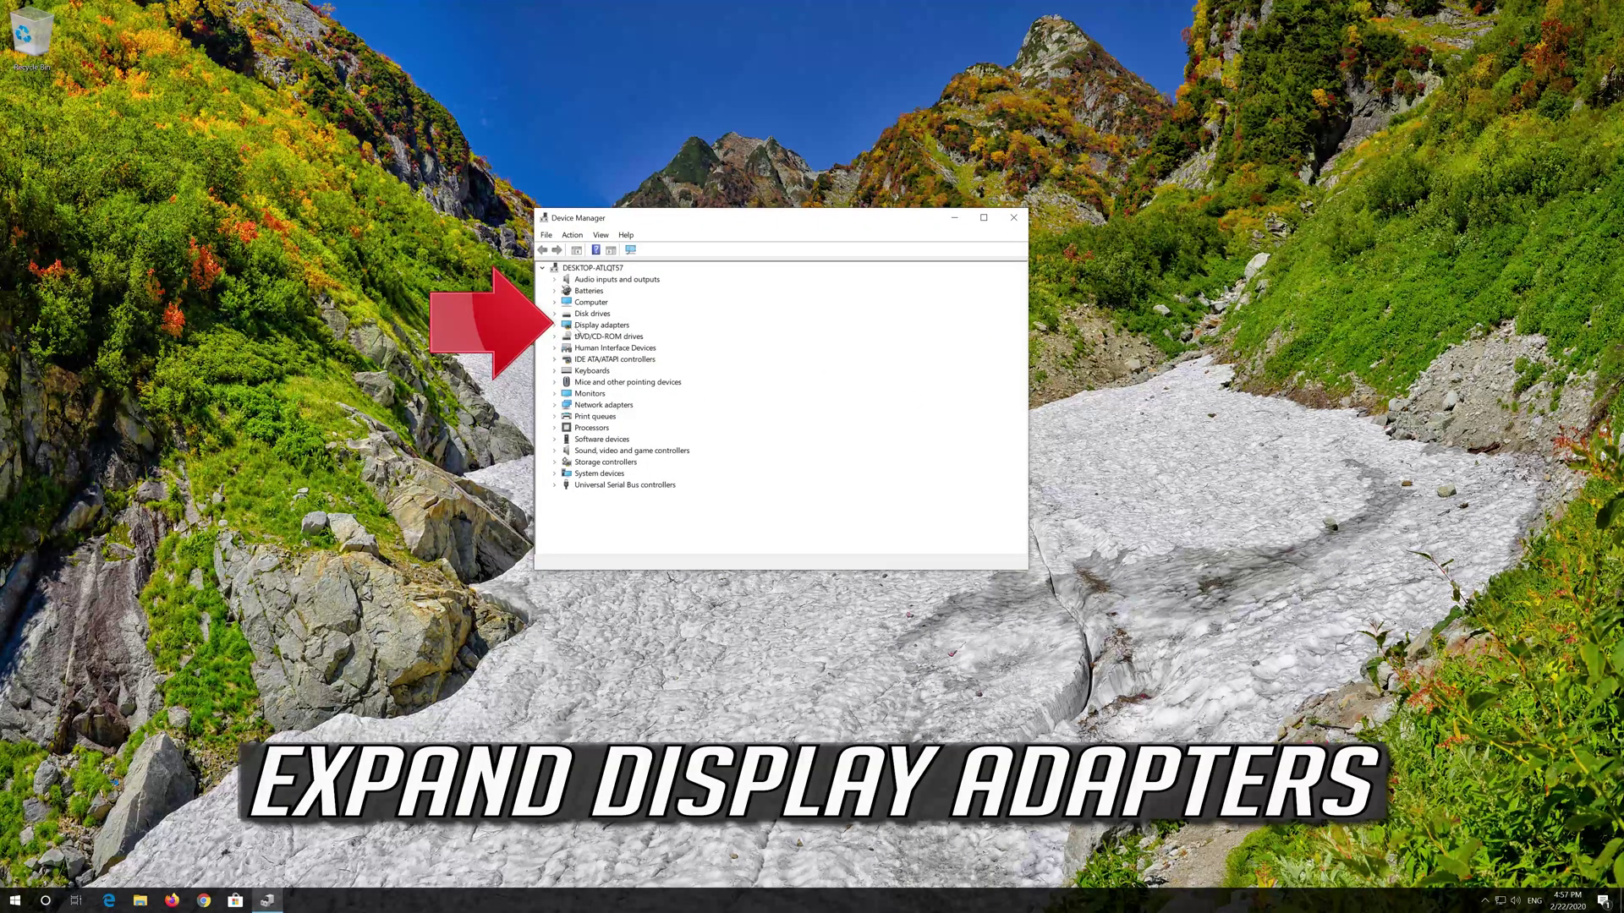
- Start Update Driver from the VirtualBox Graphics Adapter for Windows 8+ properties' Driver tab
left_click(562, 326)
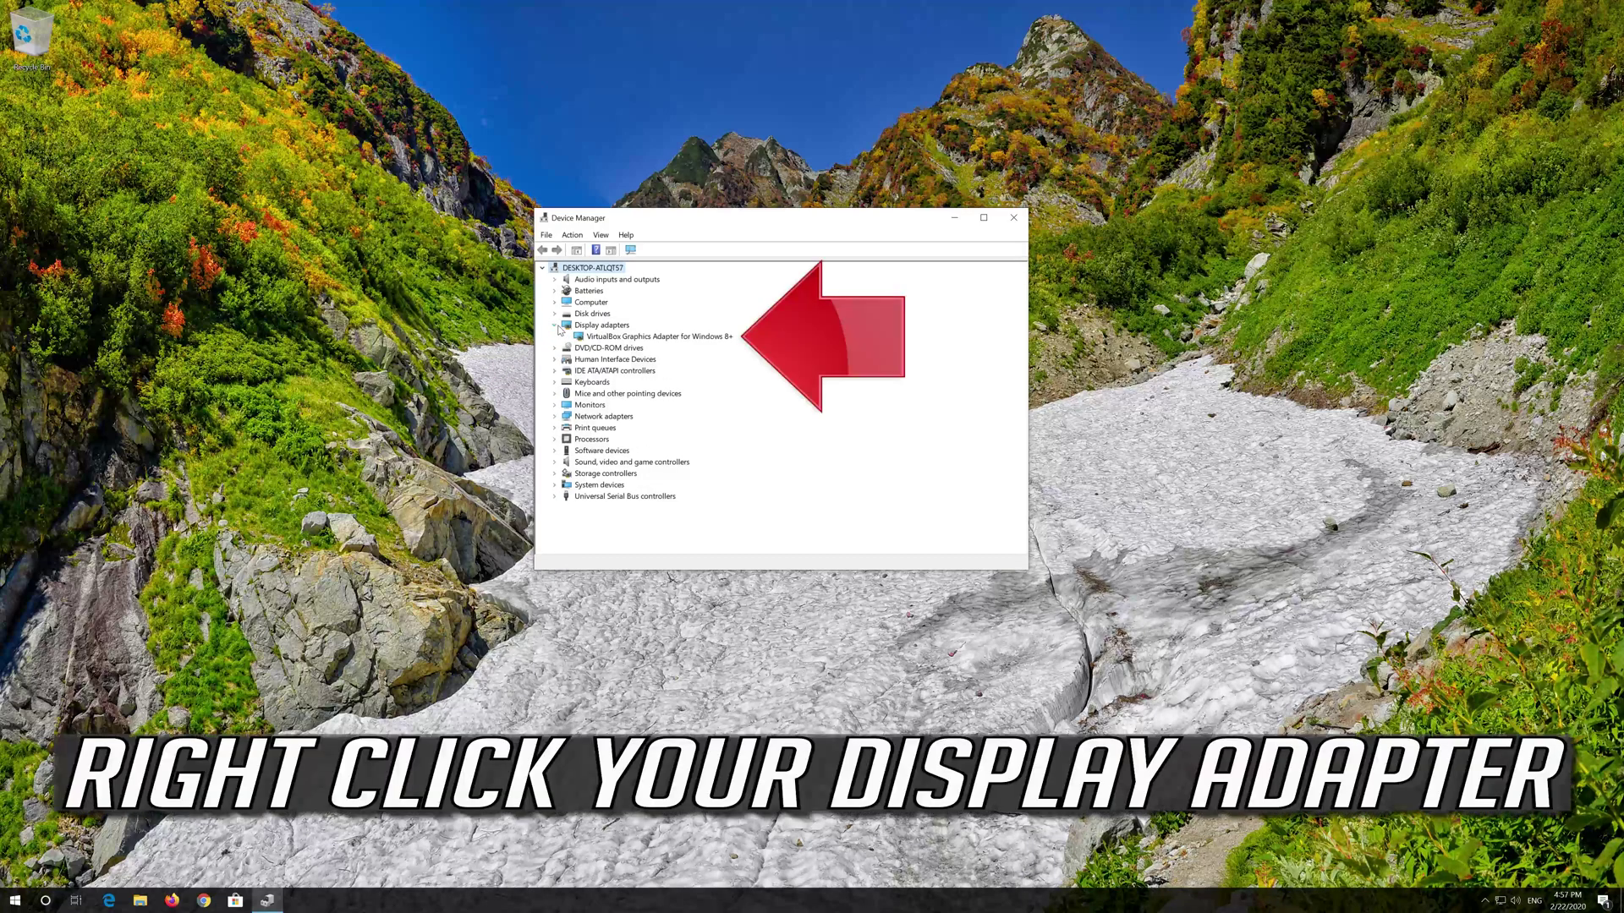
left_click(587, 340)
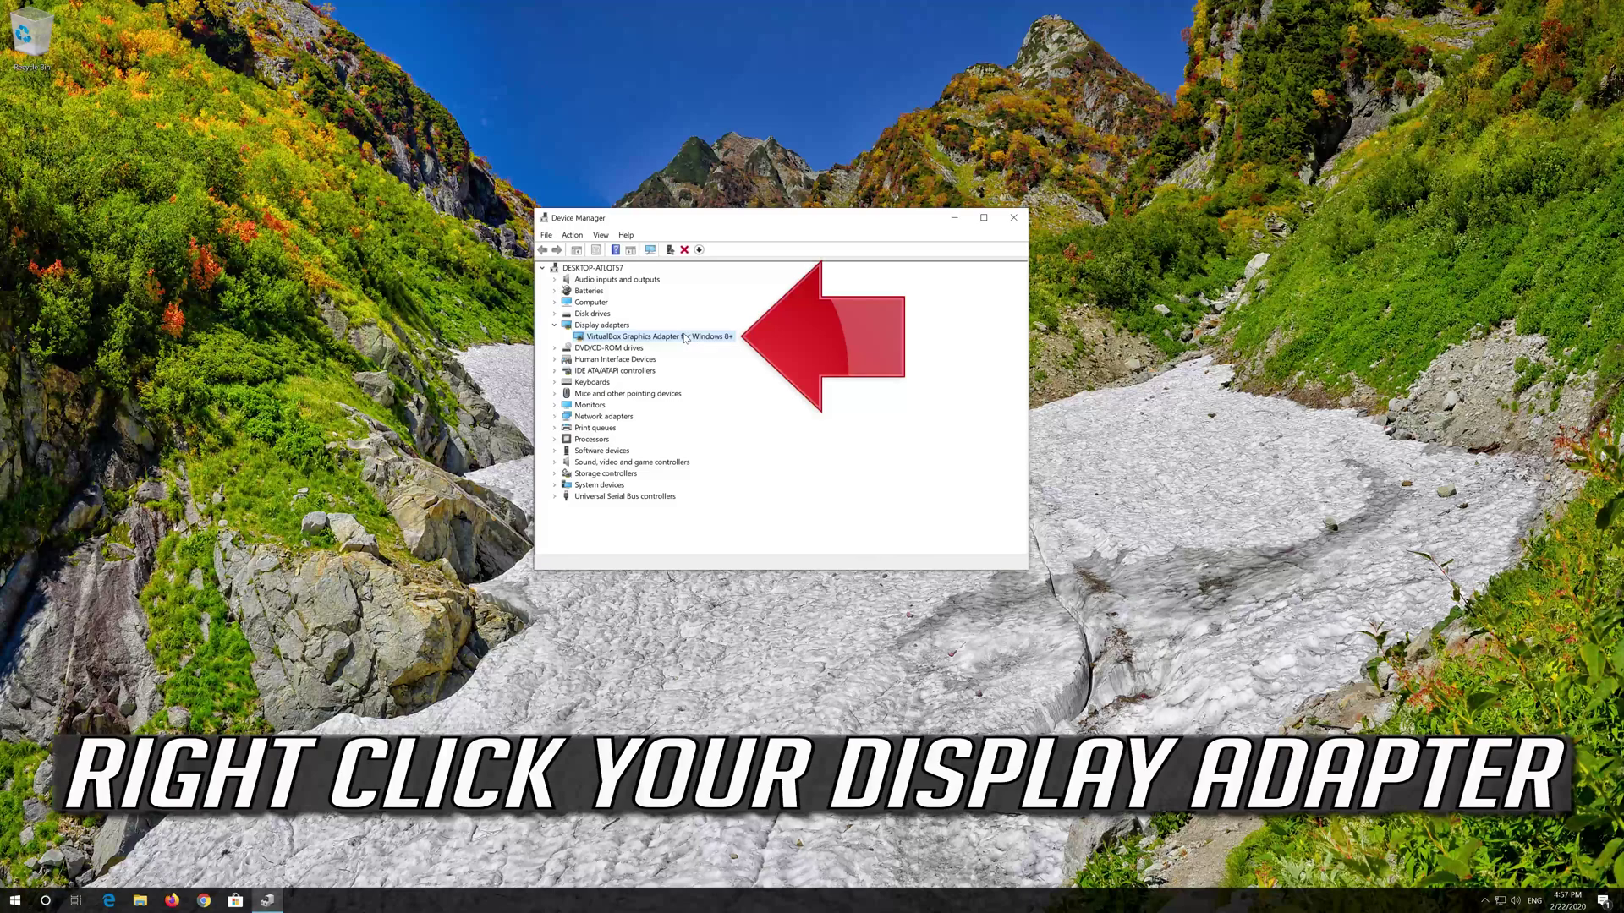
right_click(686, 338)
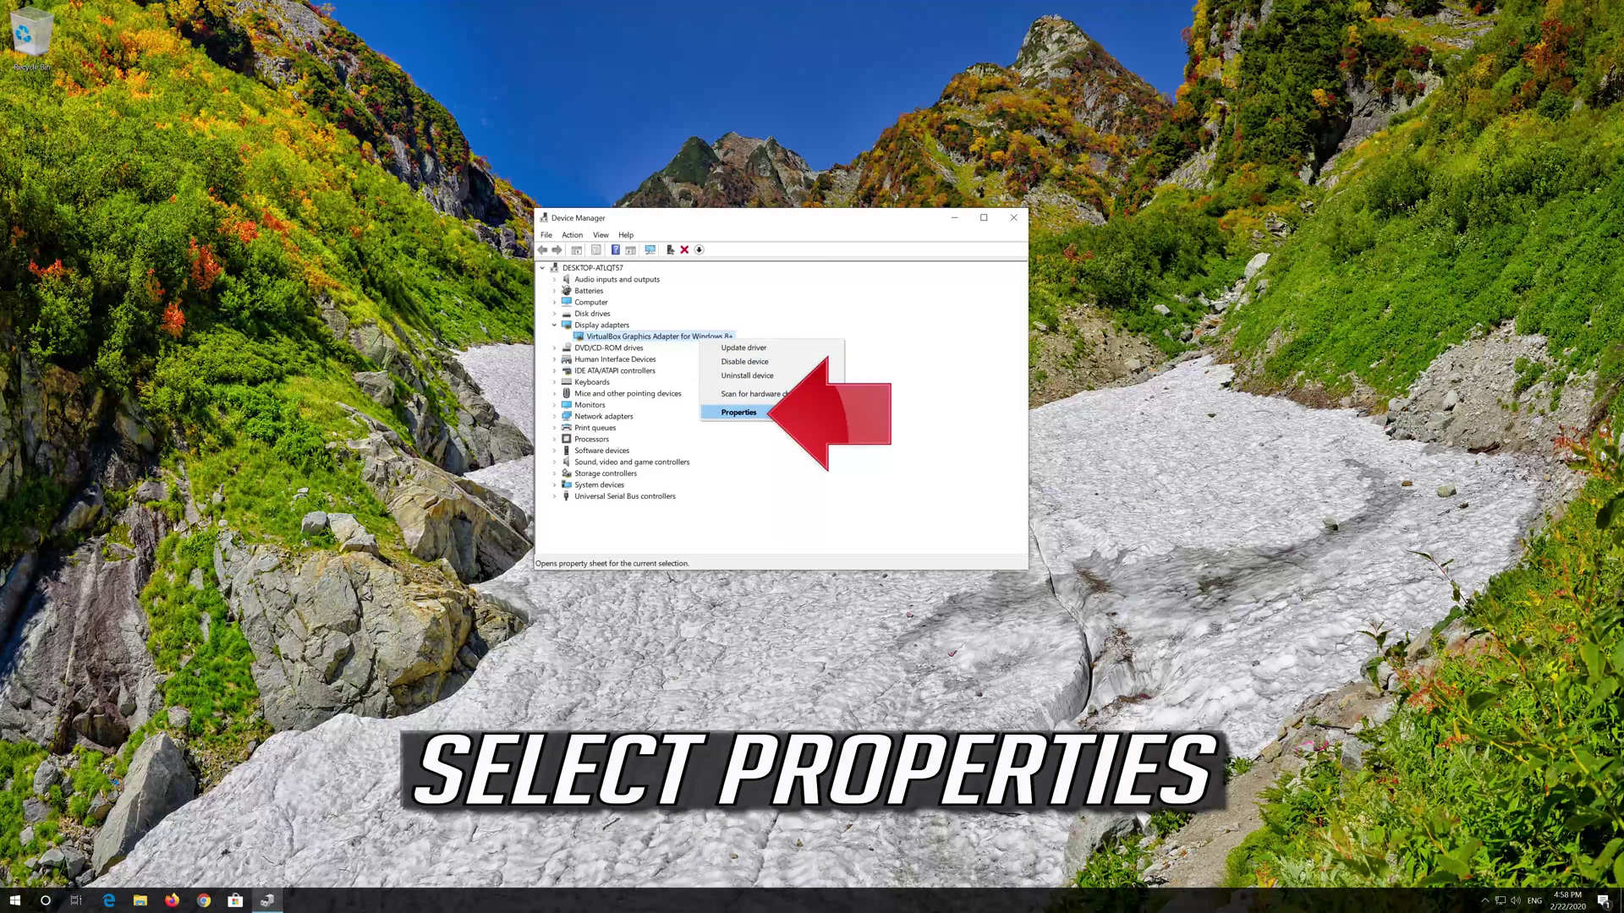
left_click(740, 413)
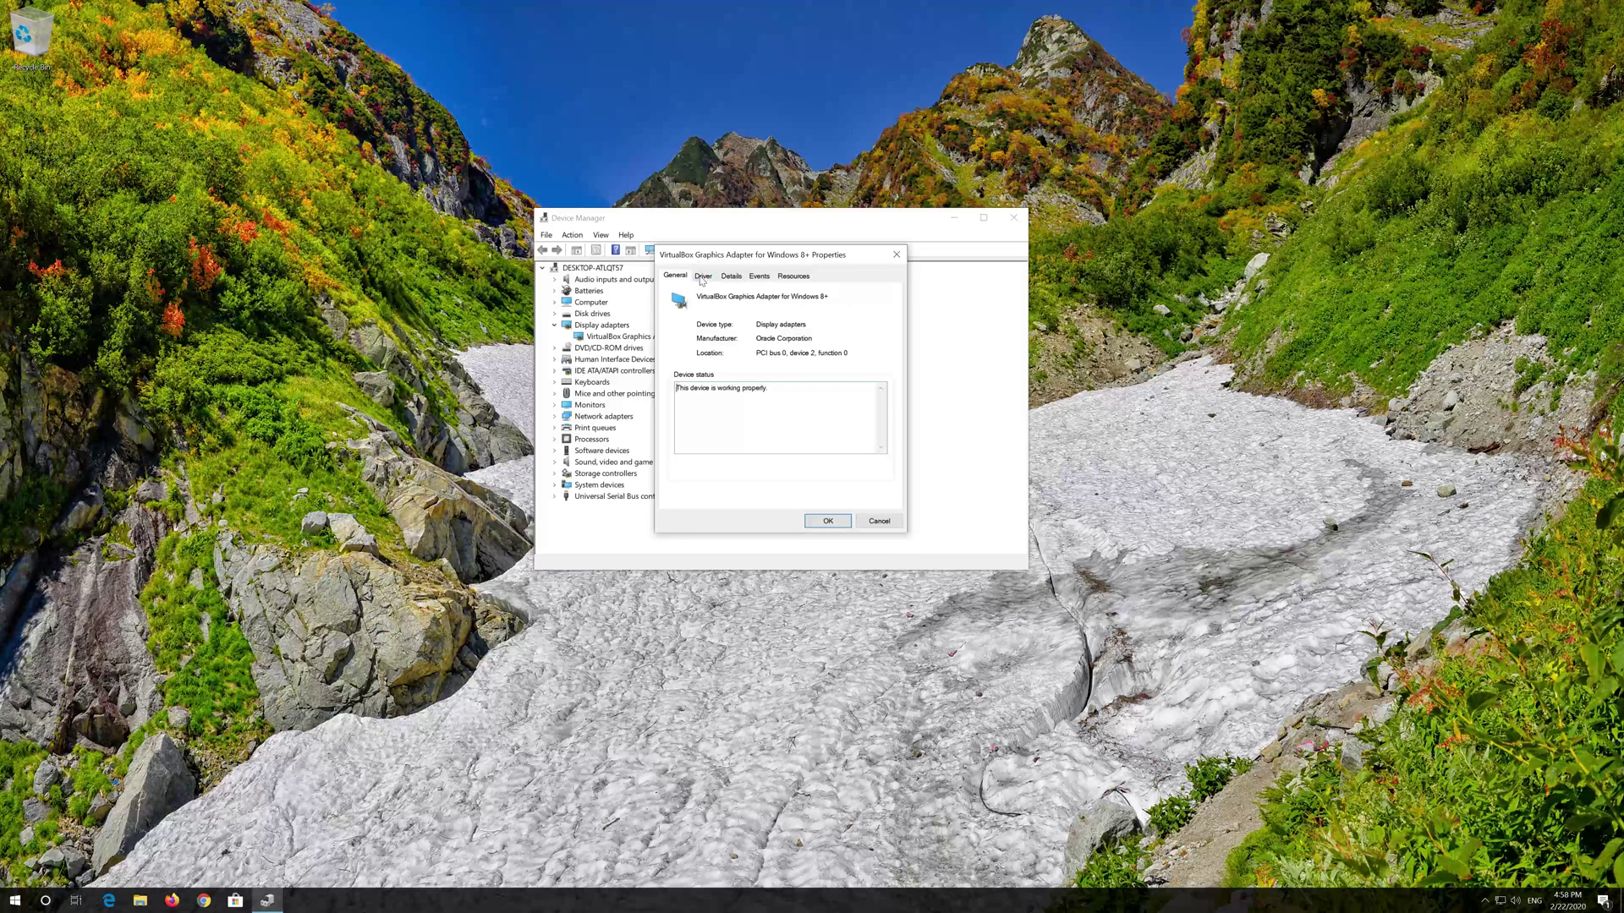
left_click(701, 277)
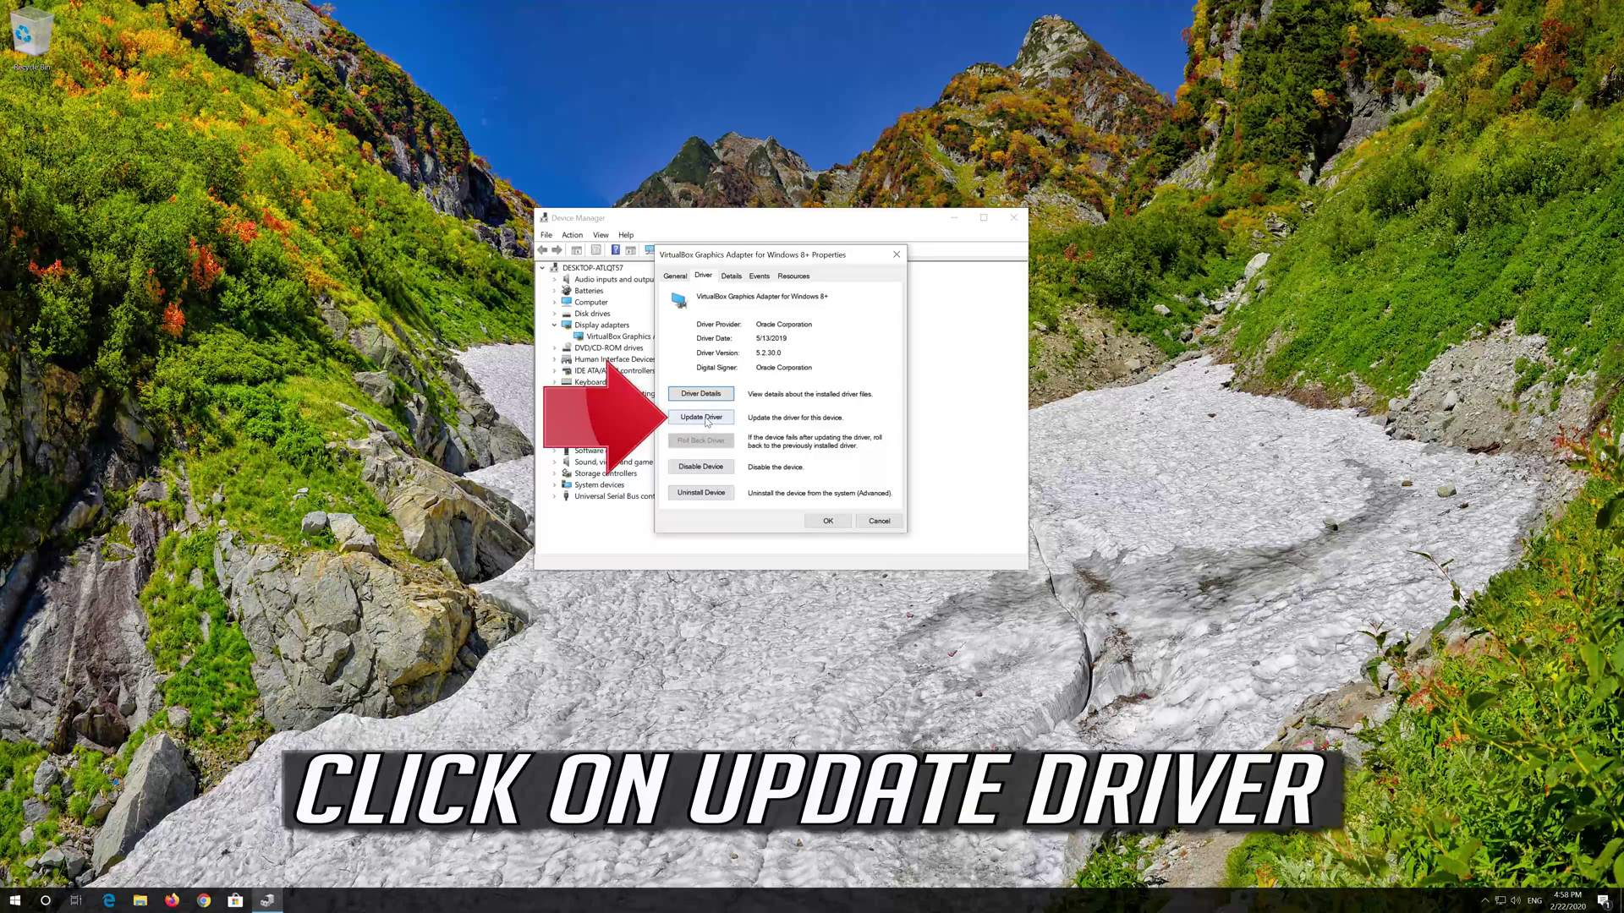
left_click(702, 418)
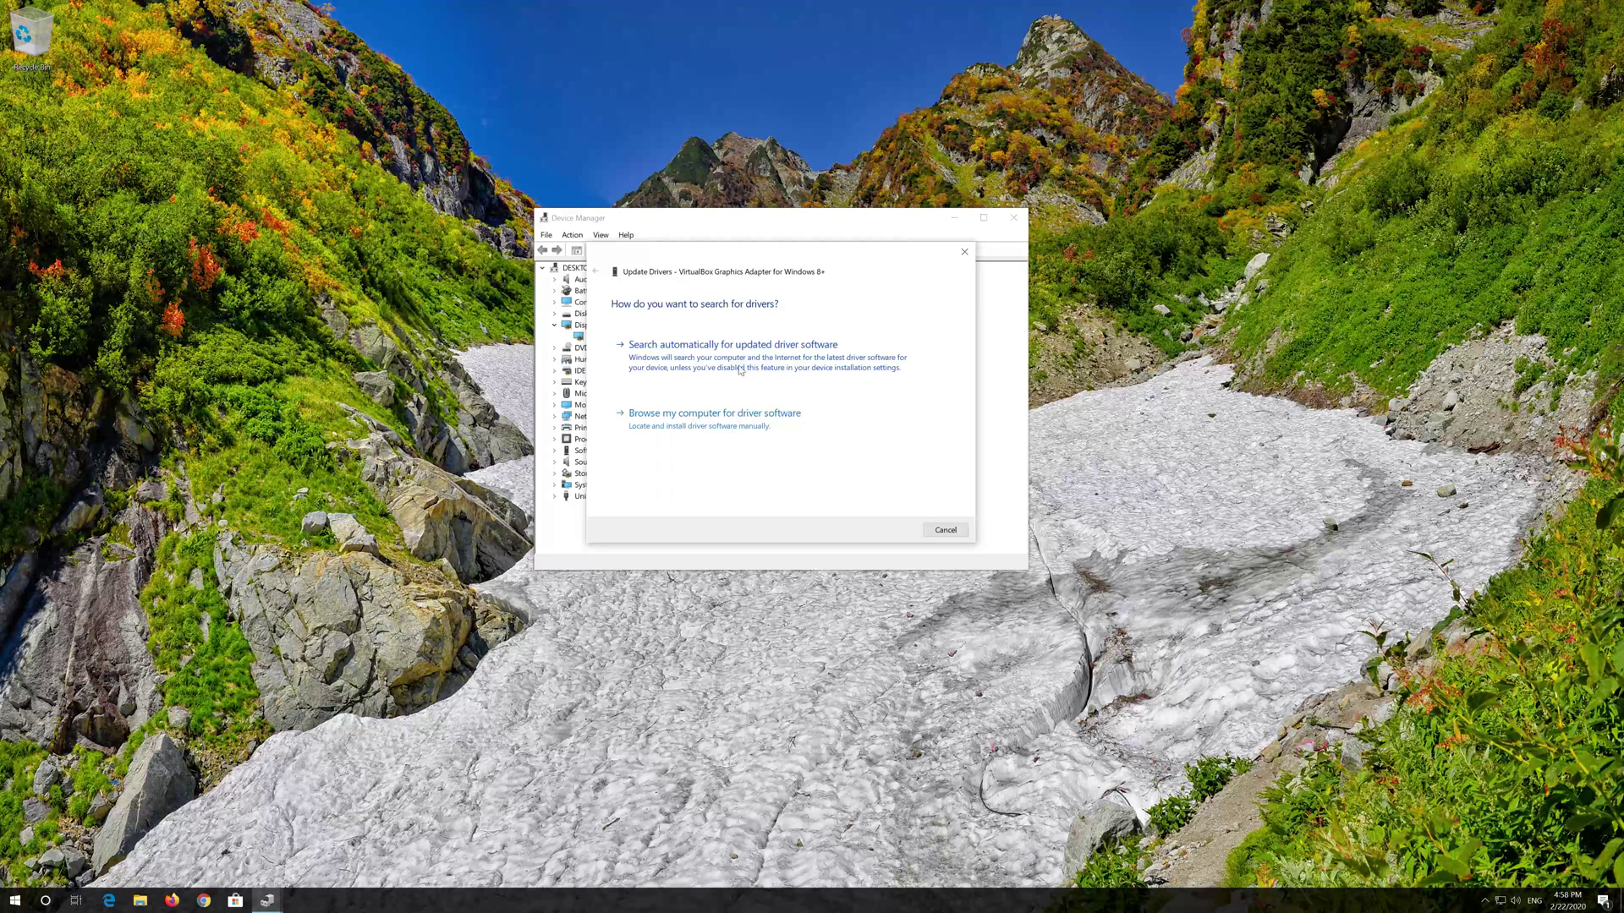
- Search automatically for an updated display driver, then continue to Windows Update
left_click(741, 363)
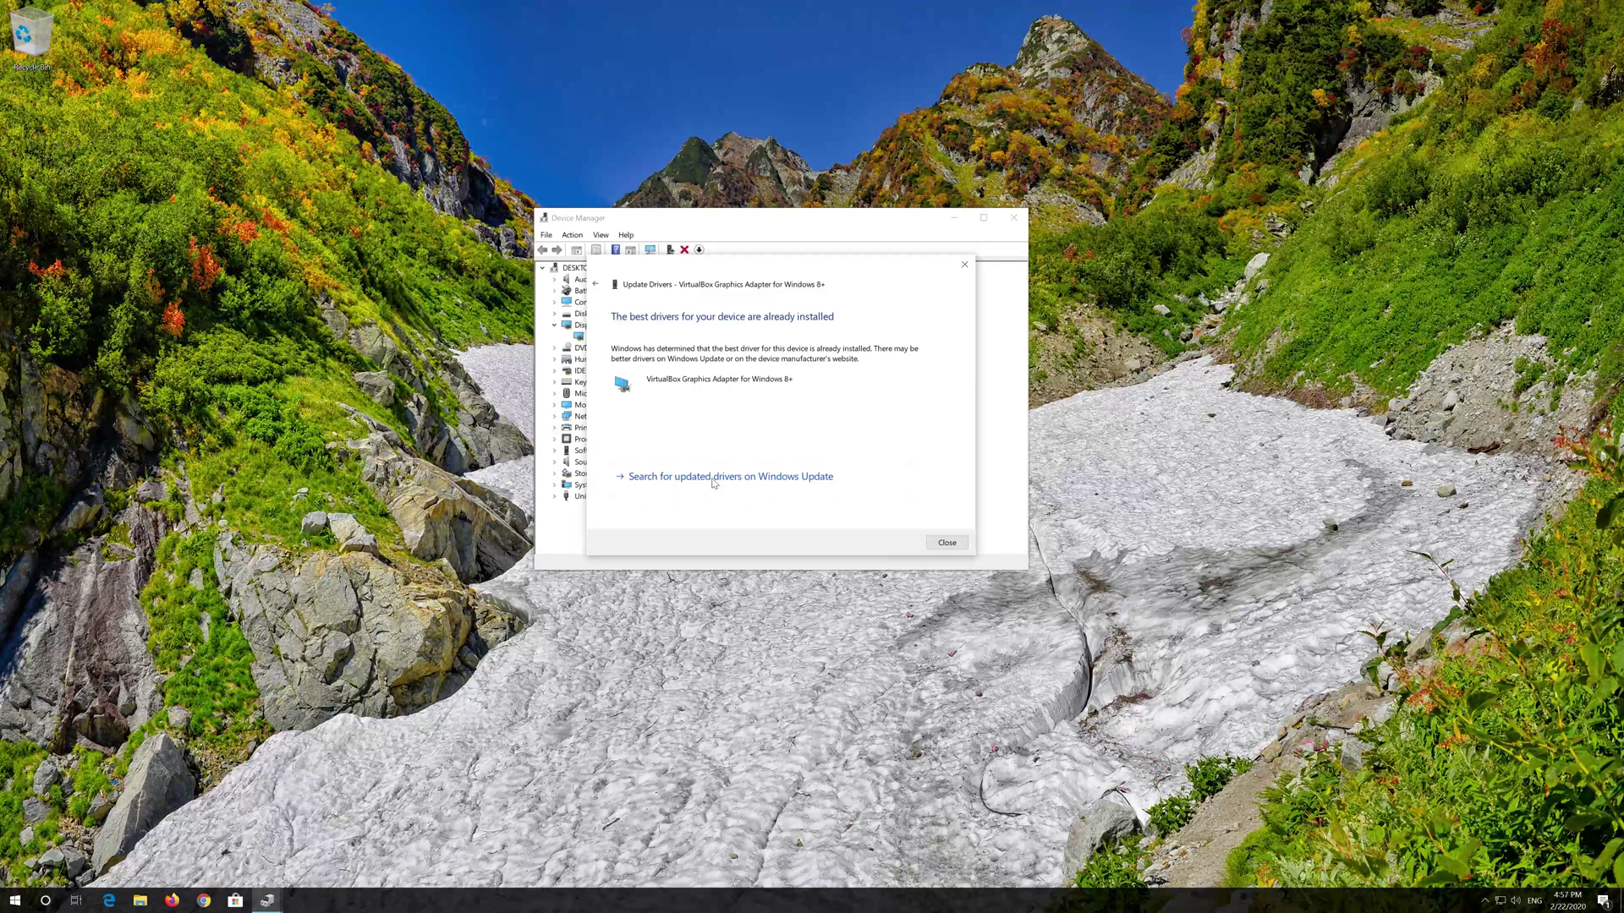
left_click(715, 477)
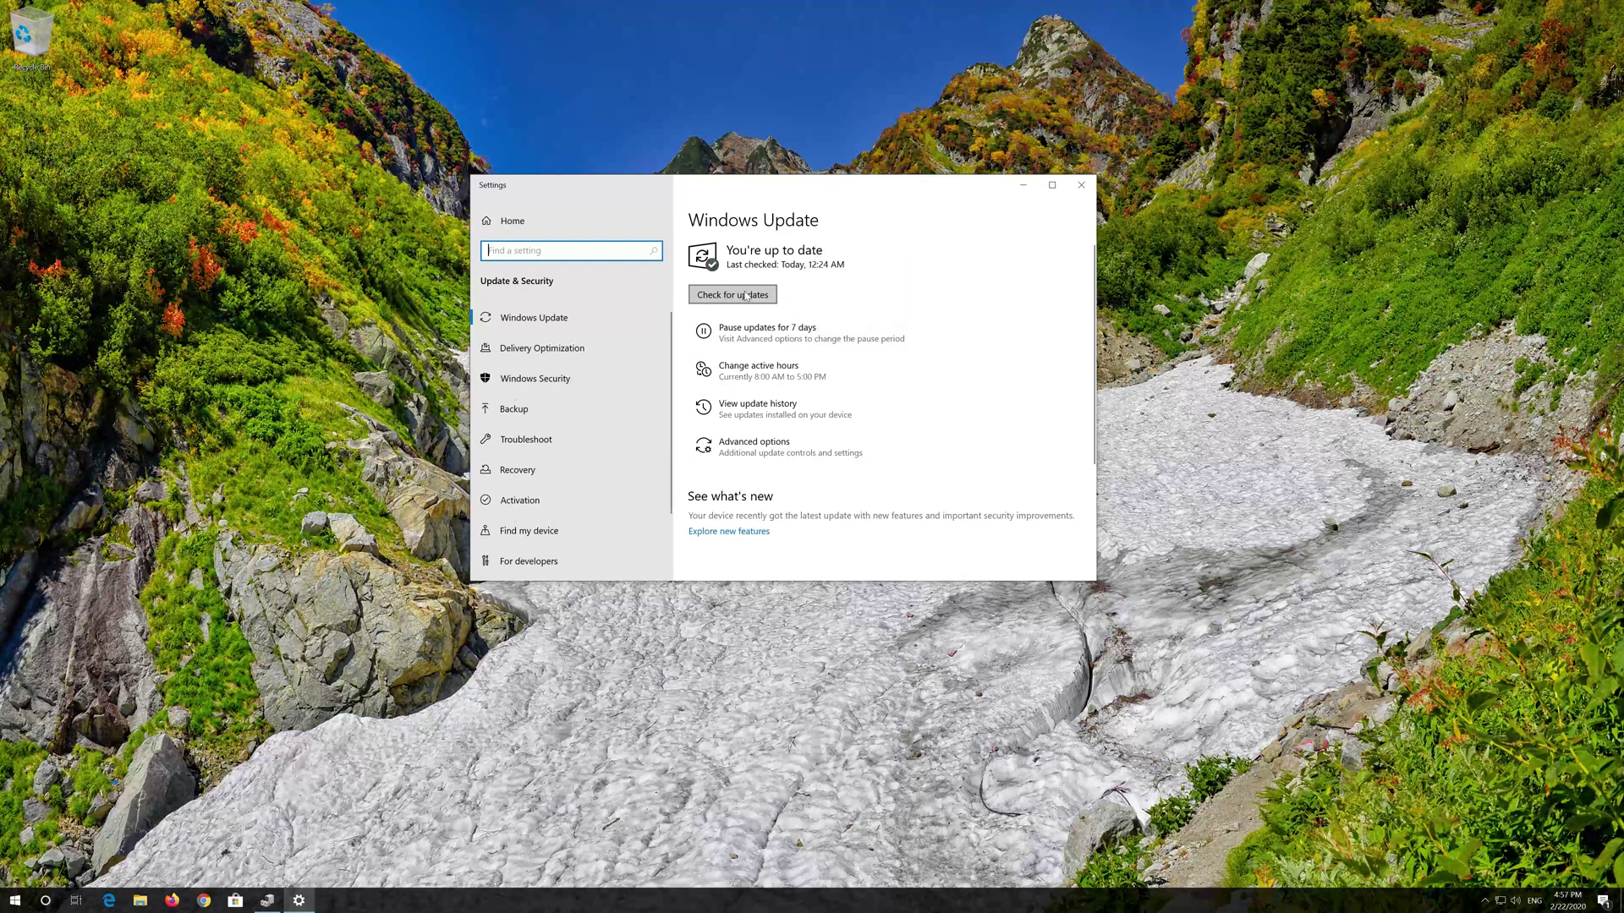
- Run Check for updates on the Windows Update page
left_click(732, 295)
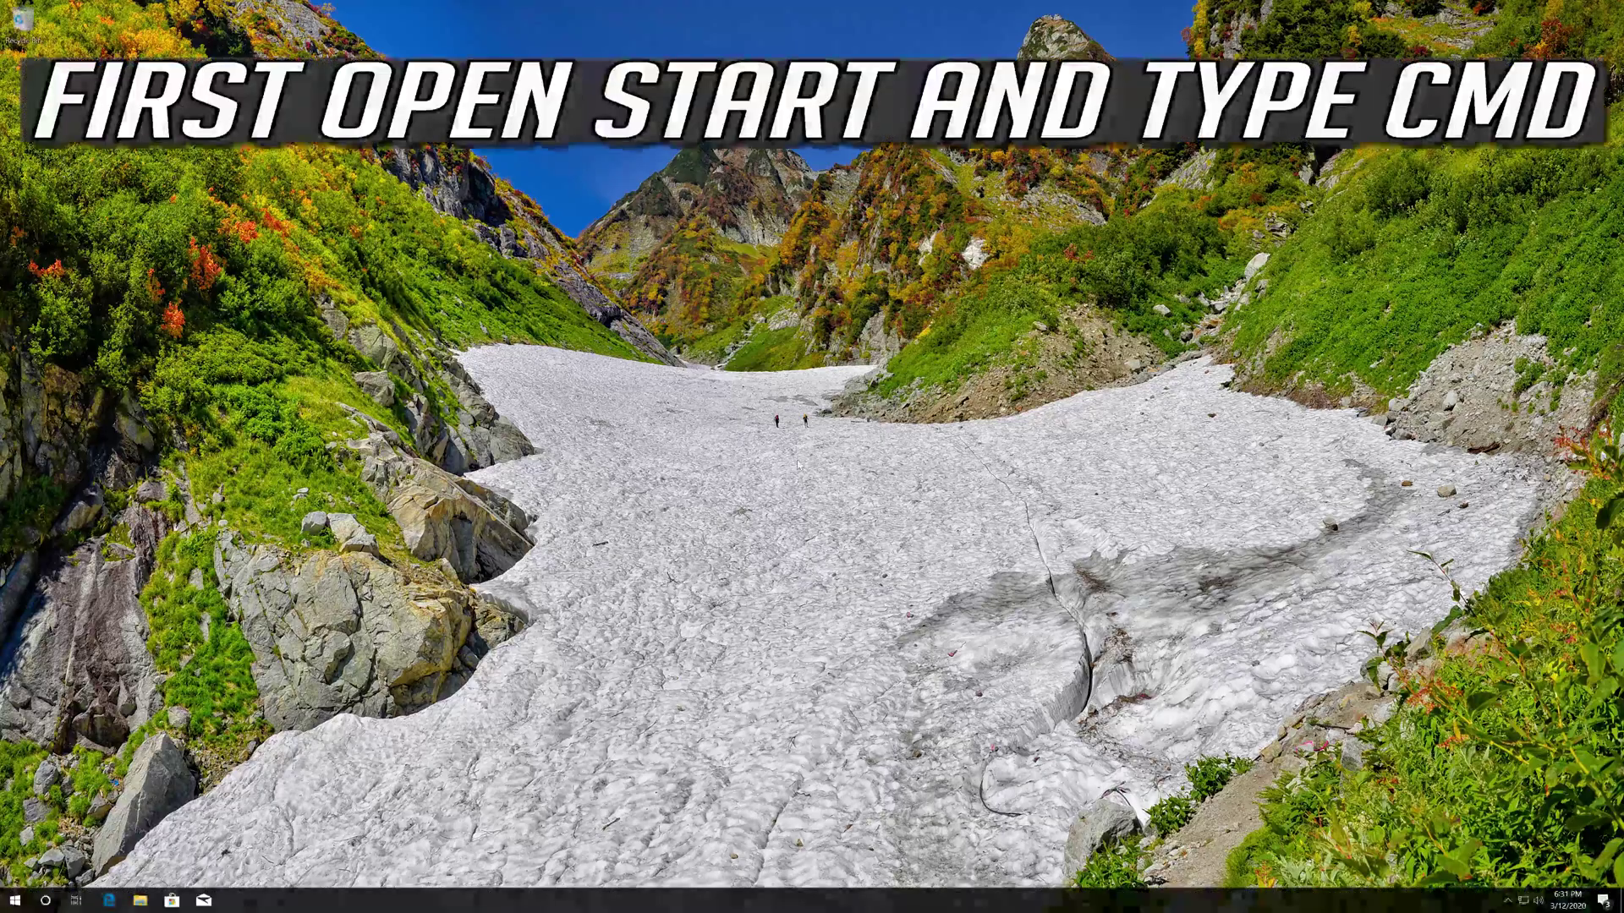
- Search Start for cmd and run Command Prompt as administrator
key("super")
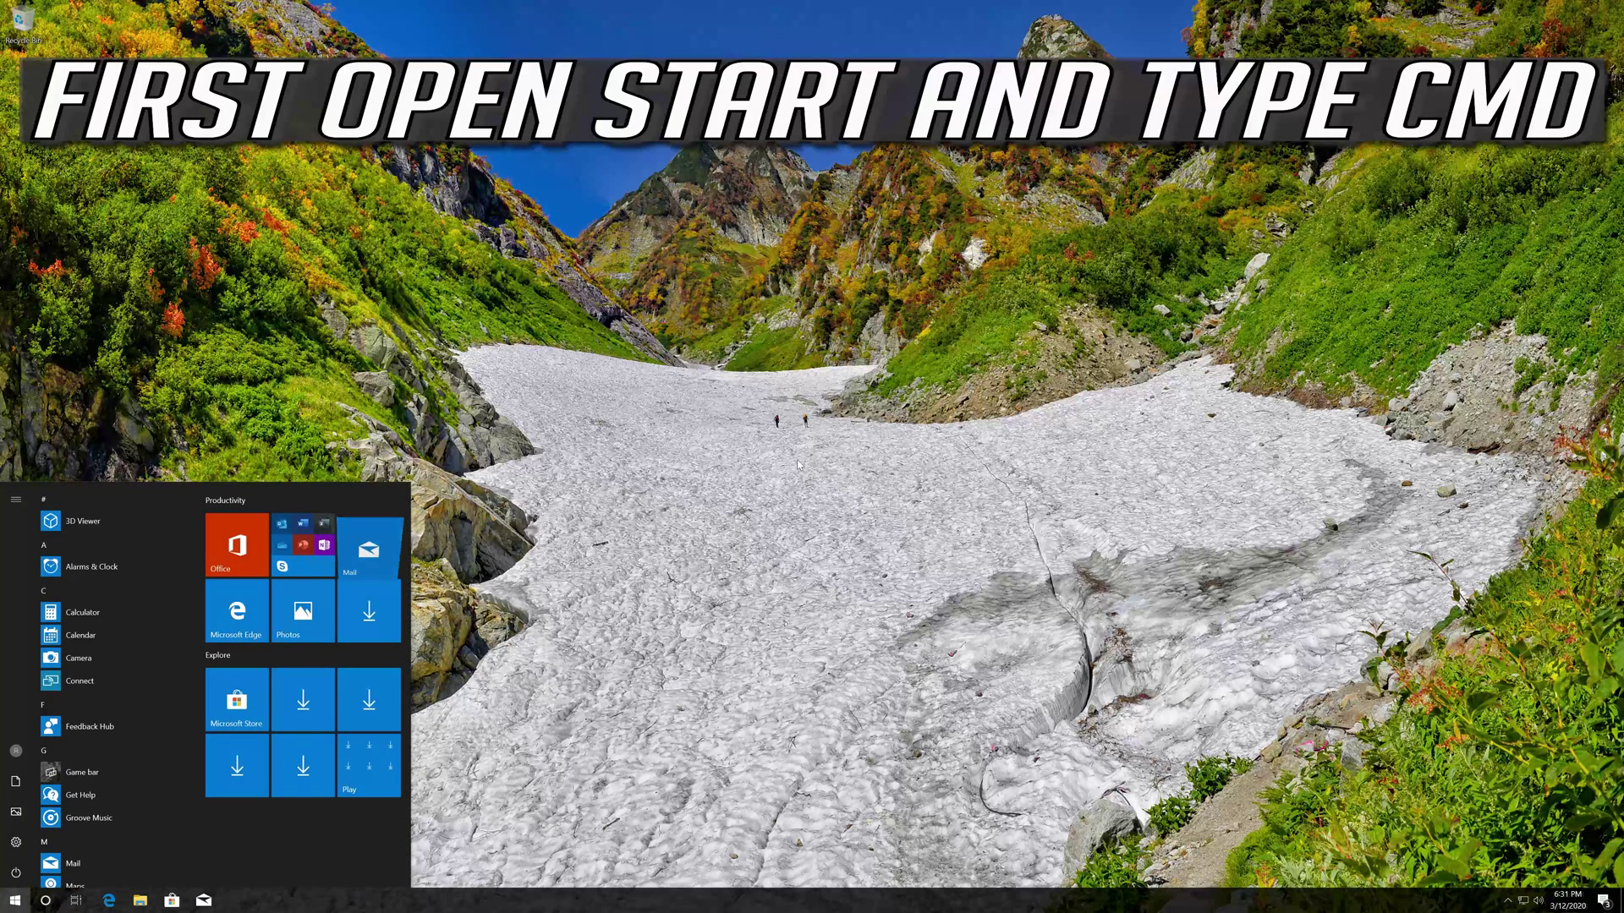
type("cmd")
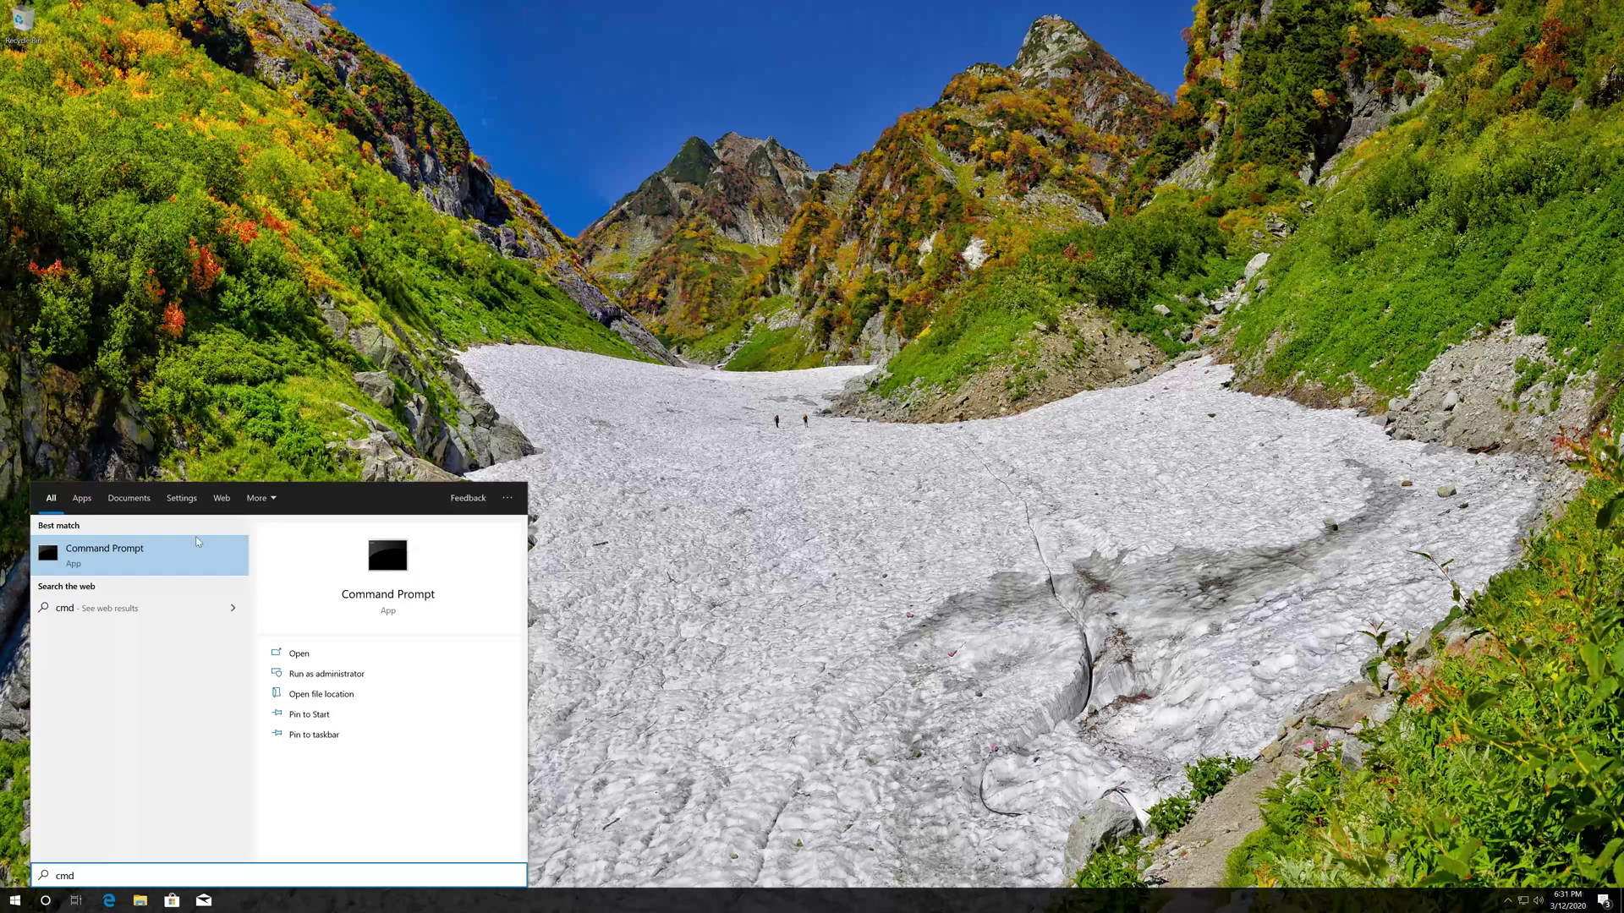
right_click(135, 561)
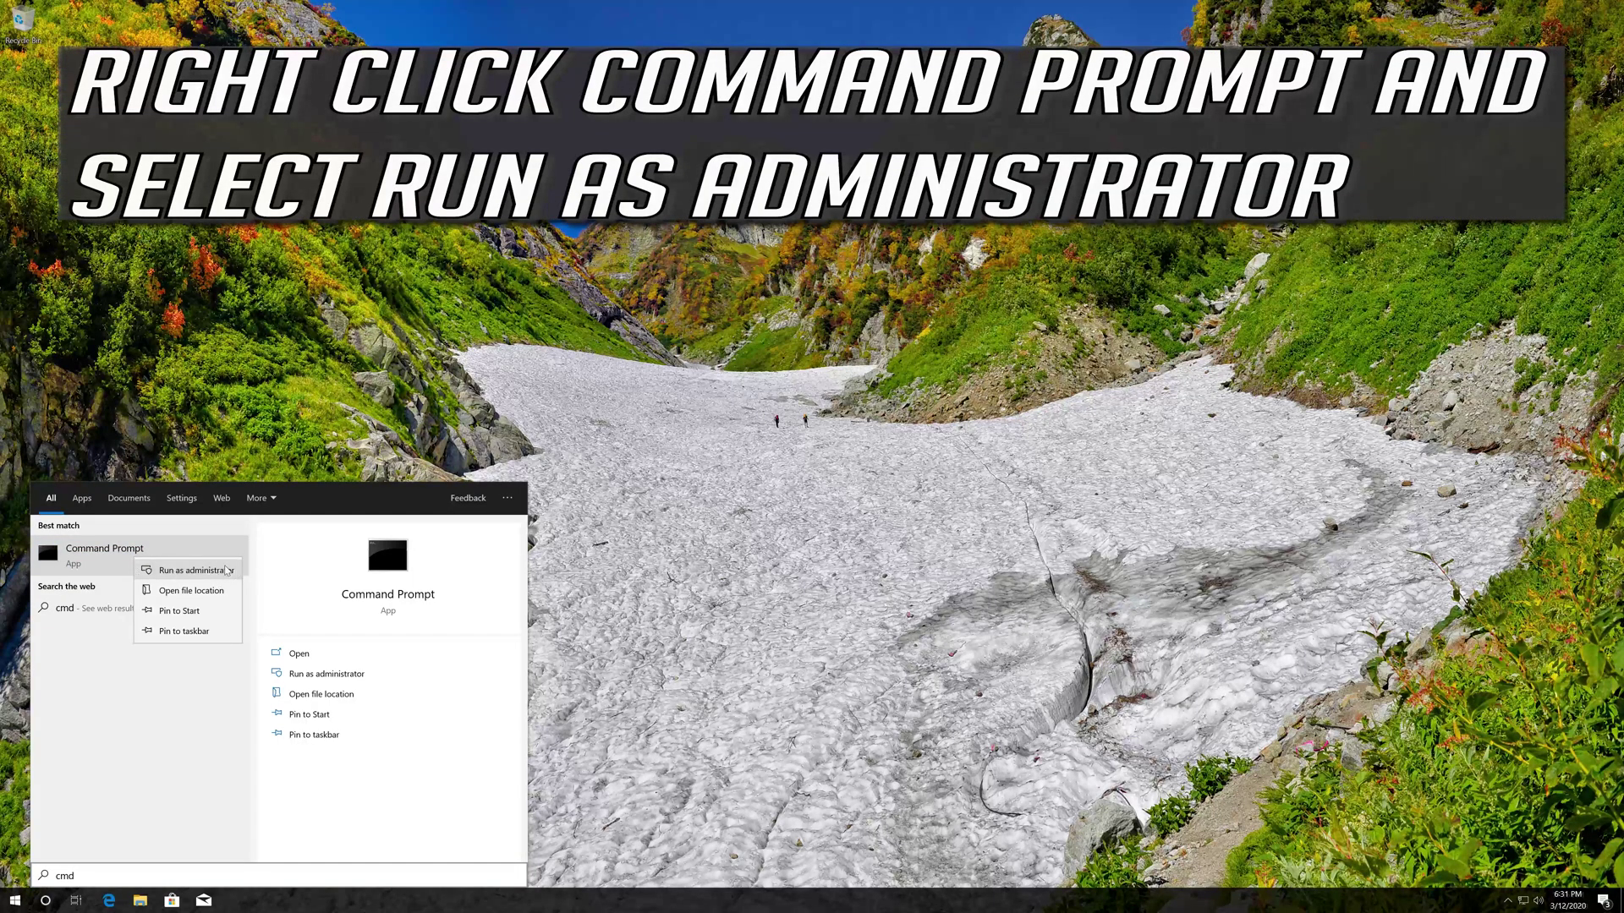
left_click(197, 570)
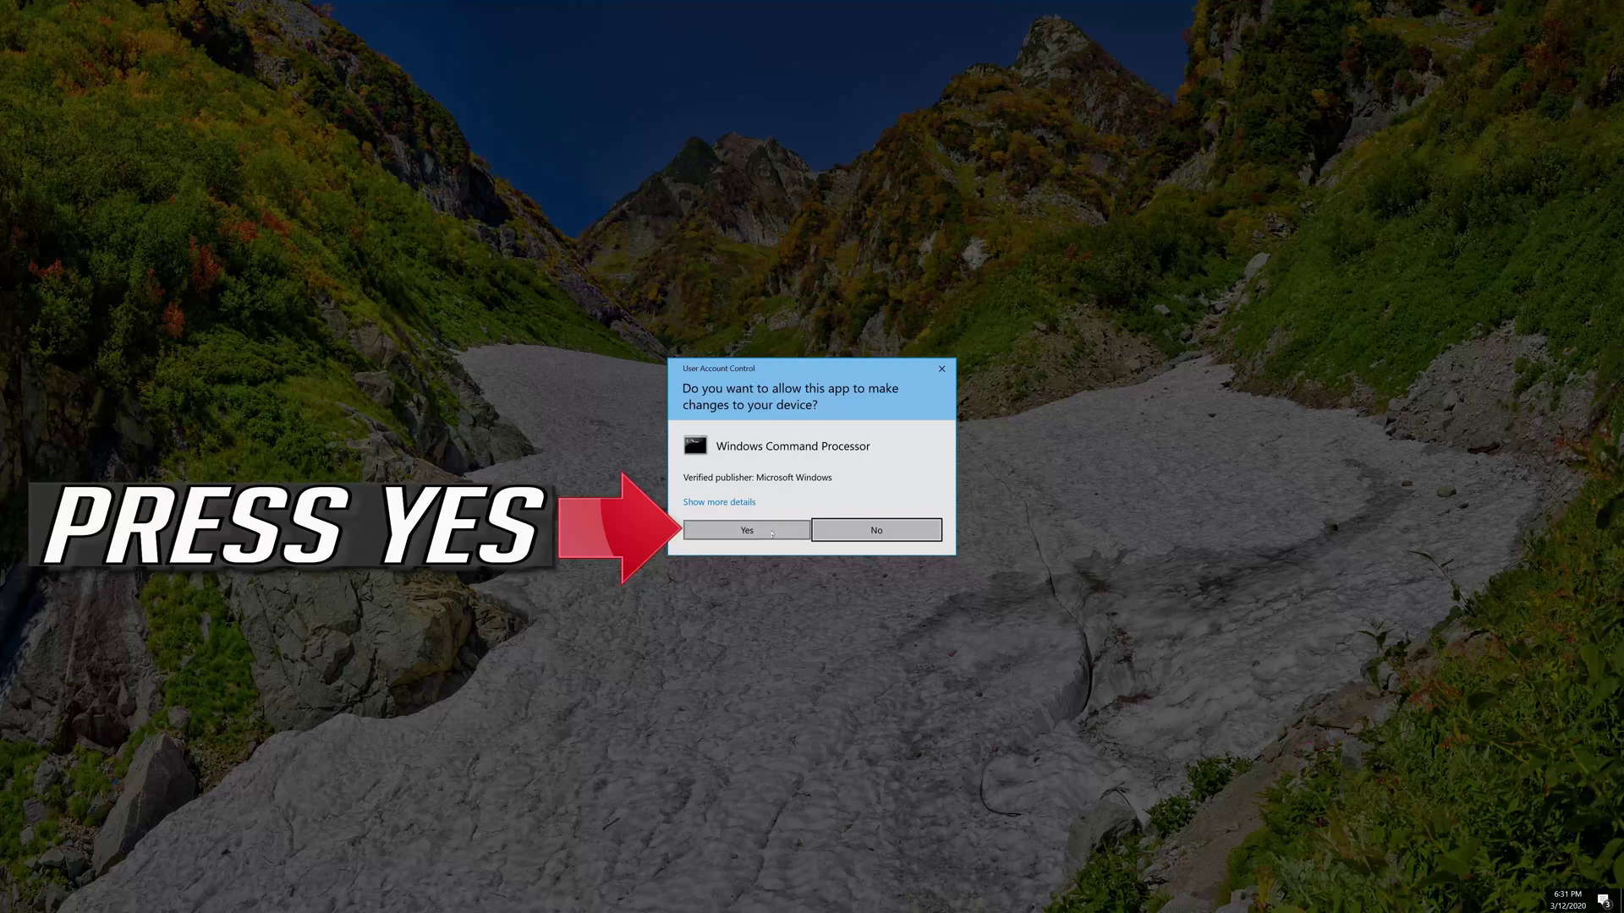
- Approve the UAC prompt, run sfc /scannow, then exit Command Prompt
left_click(774, 533)
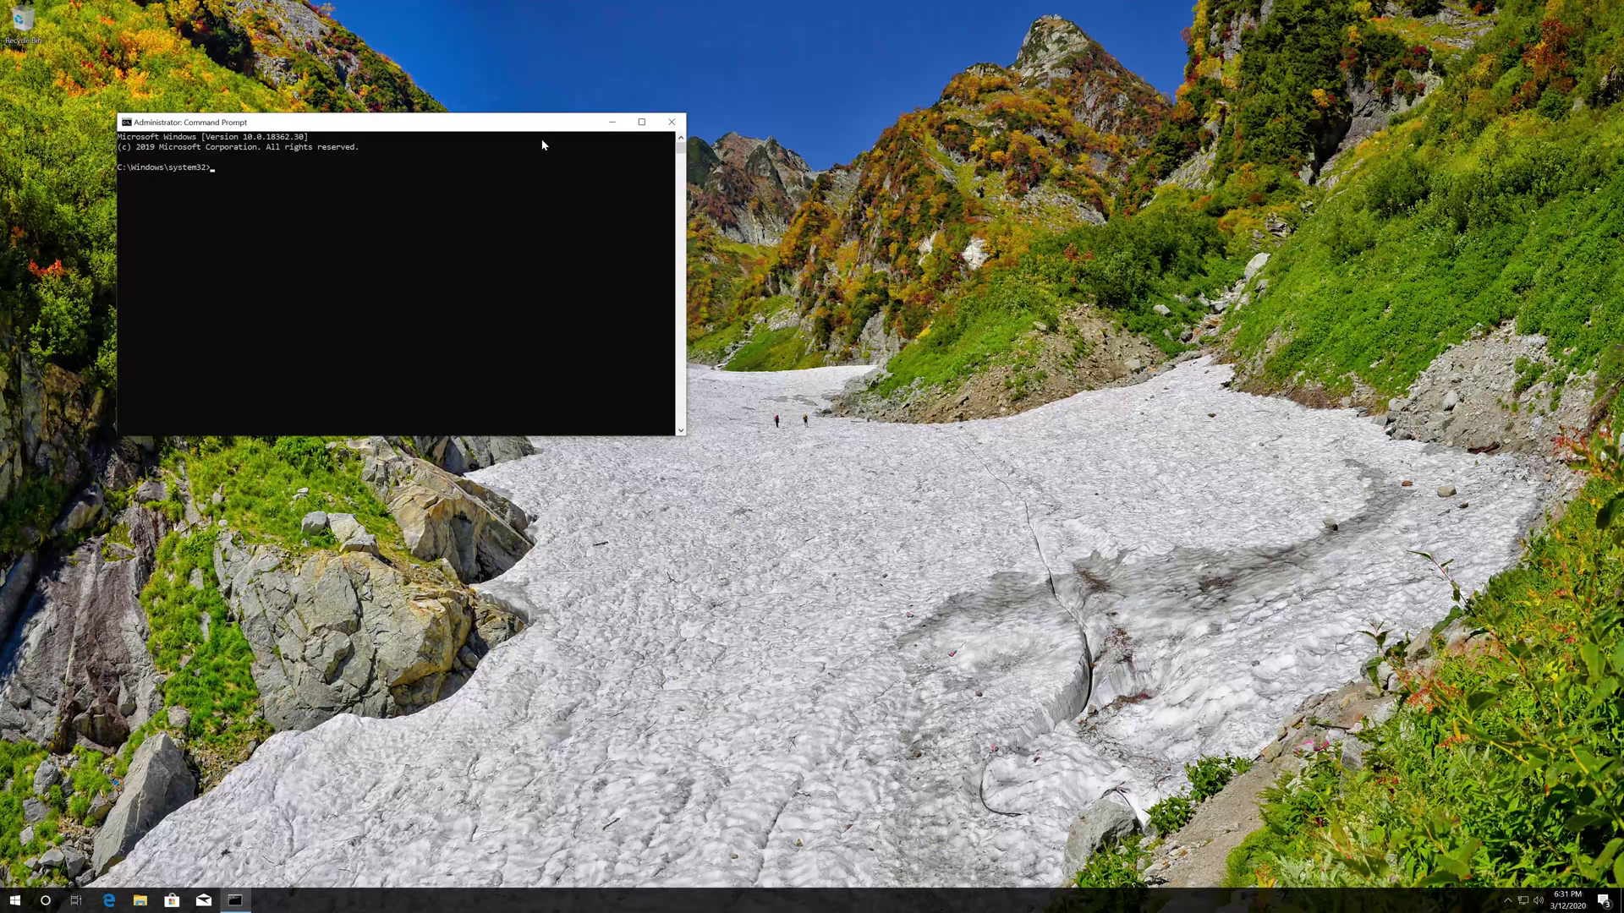
left_click_drag(545, 127, 932, 276)
type("sfc /sca")
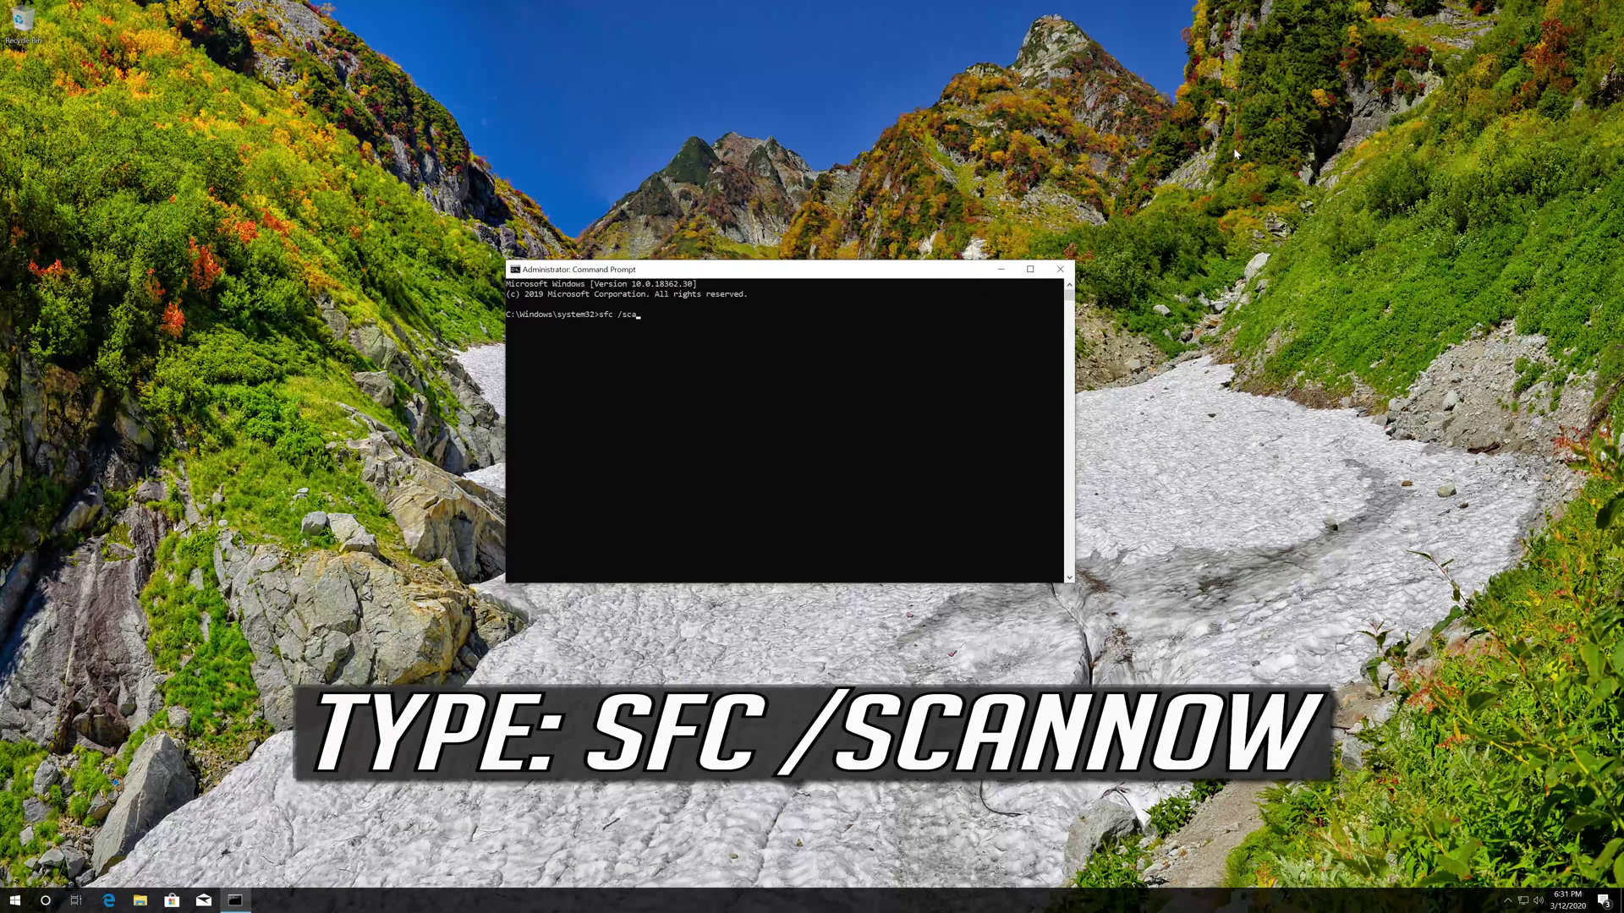
type("nnow")
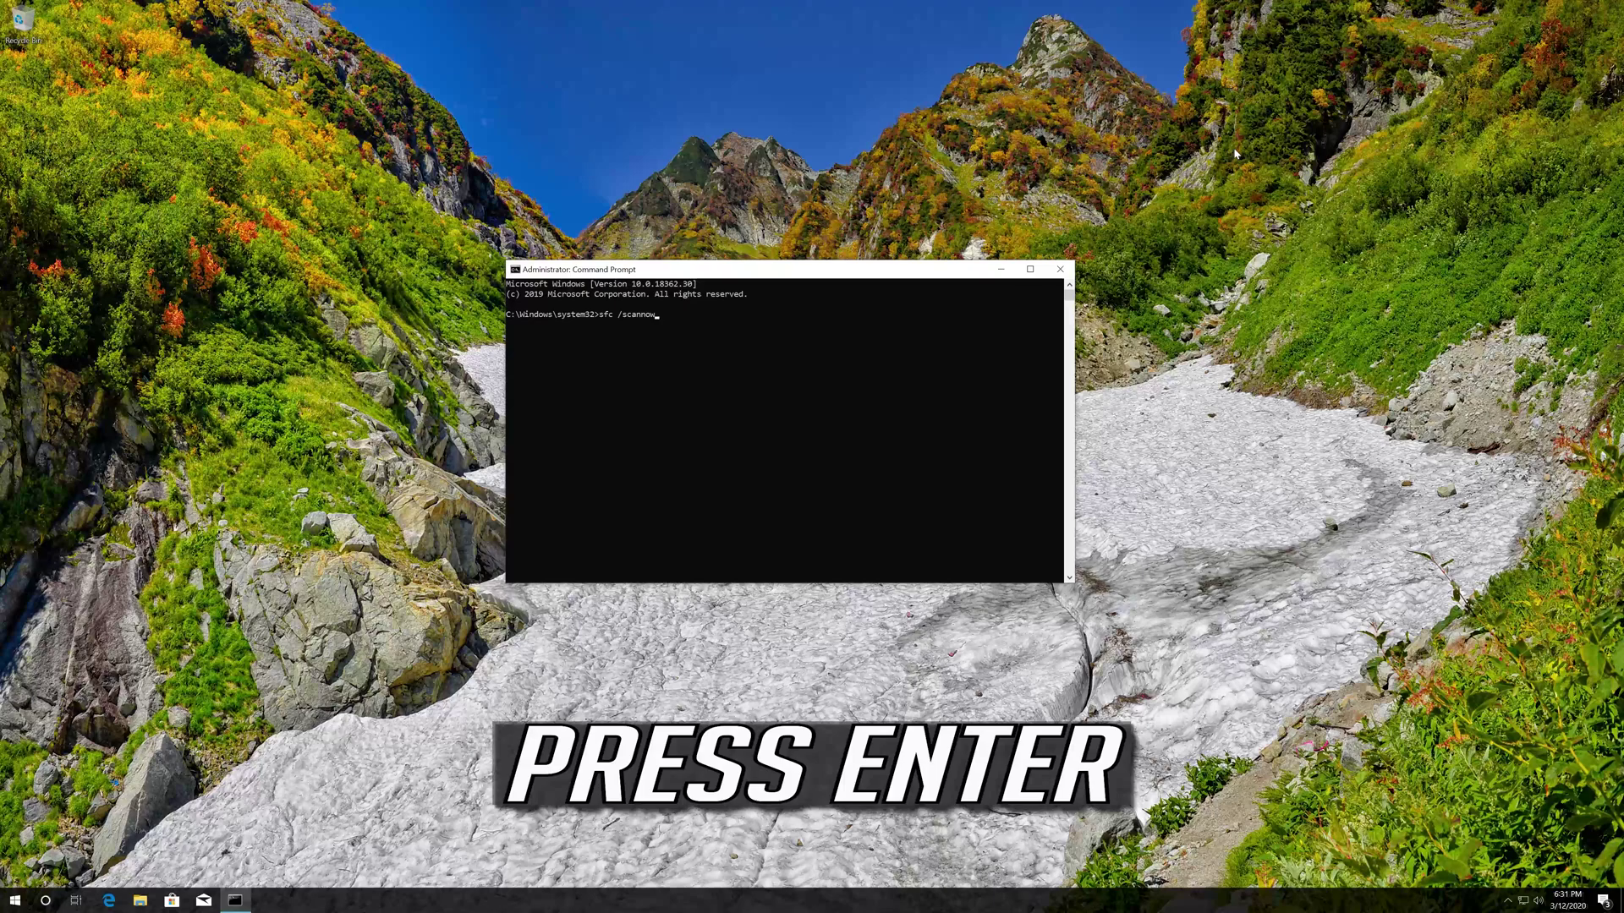
key("Return")
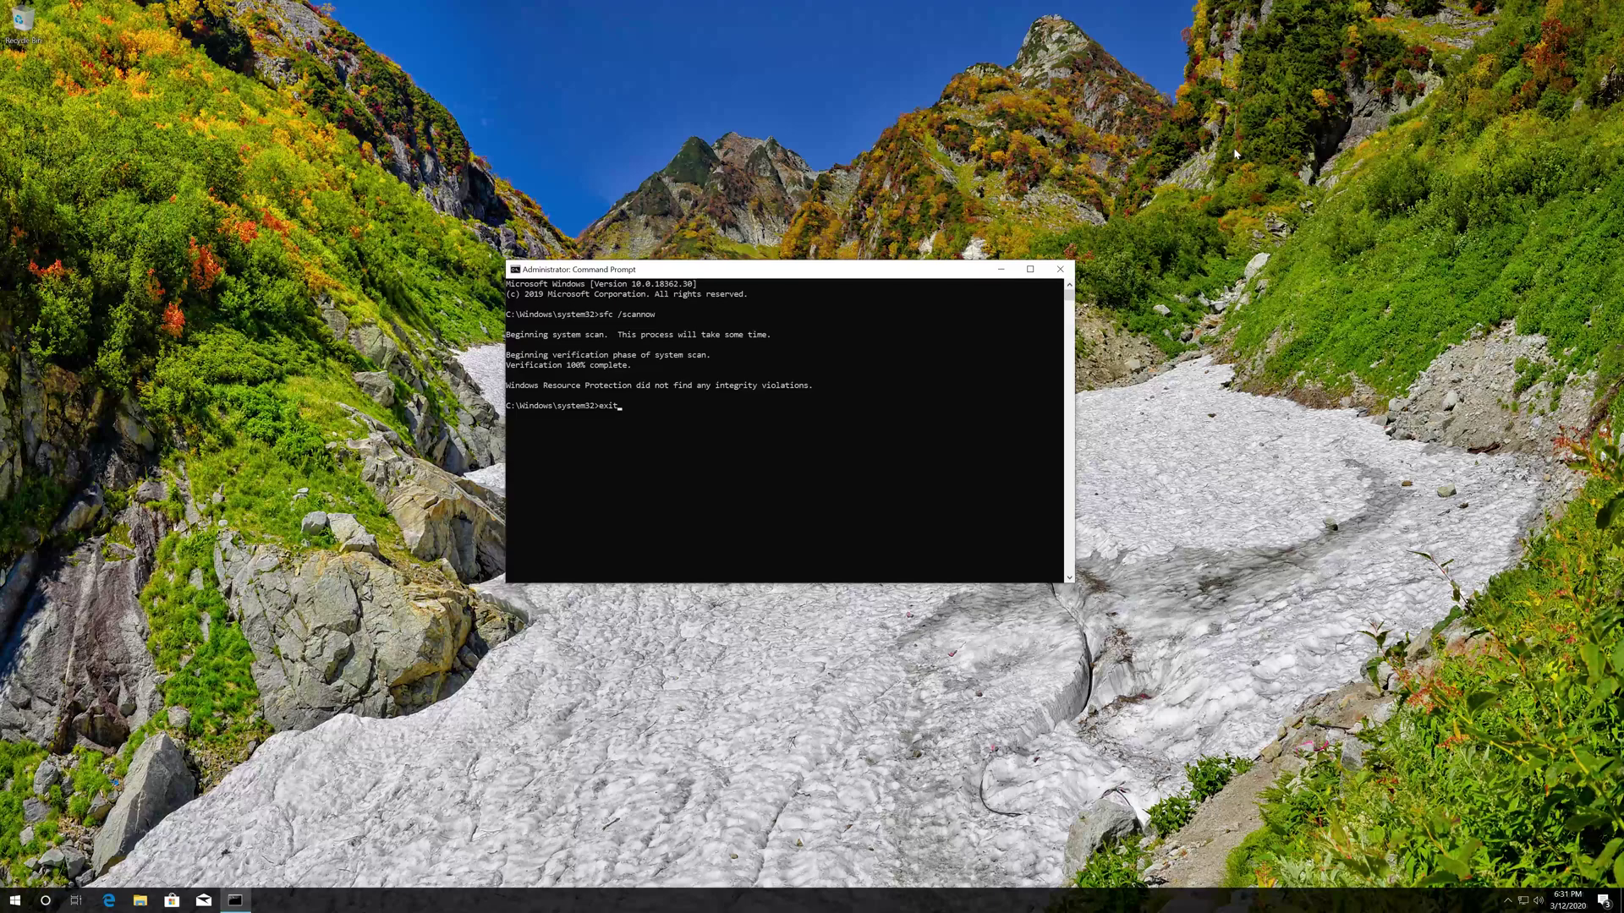
key("Return")
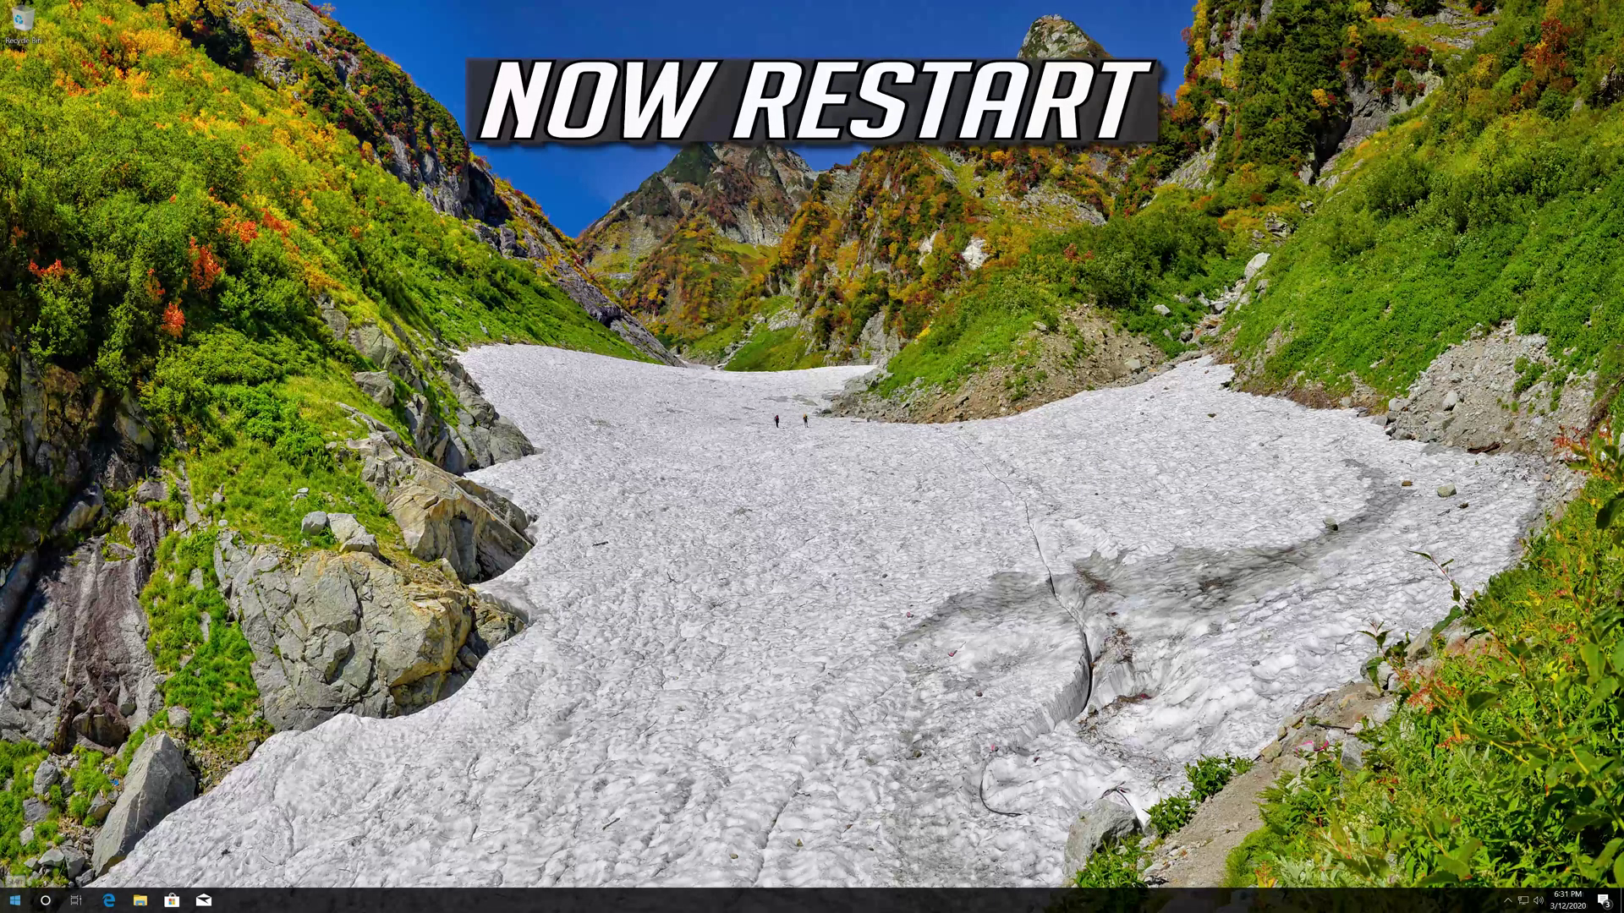
- Restart the computer, then launch Registry Editor from Start search and approve UAC
left_click(15, 902)
left_click(15, 874)
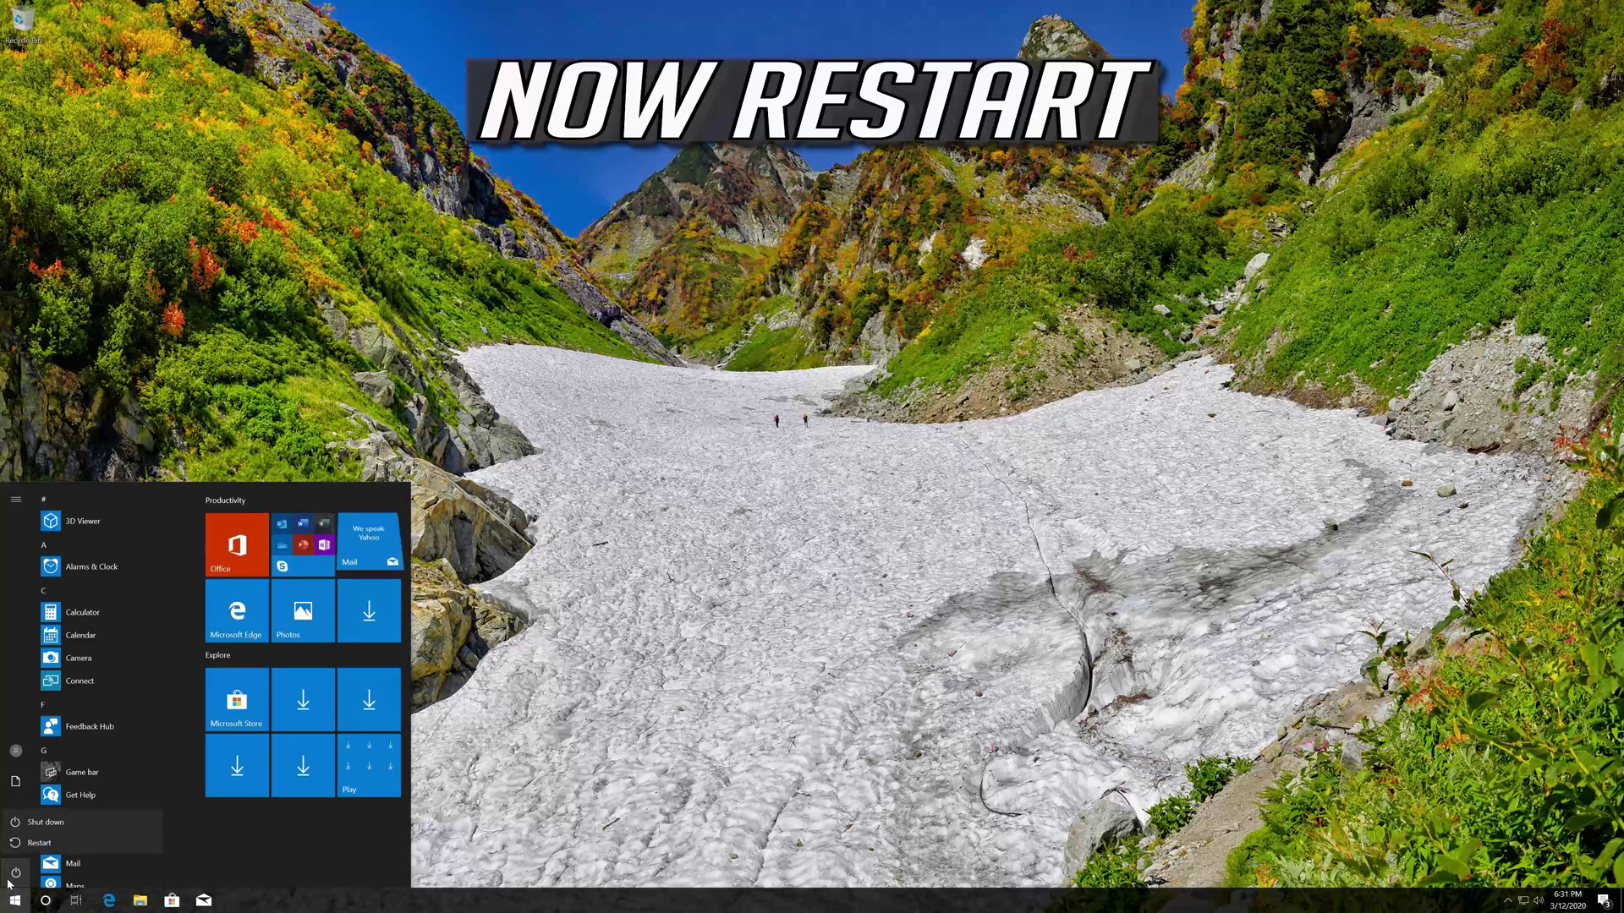
left_click(39, 840)
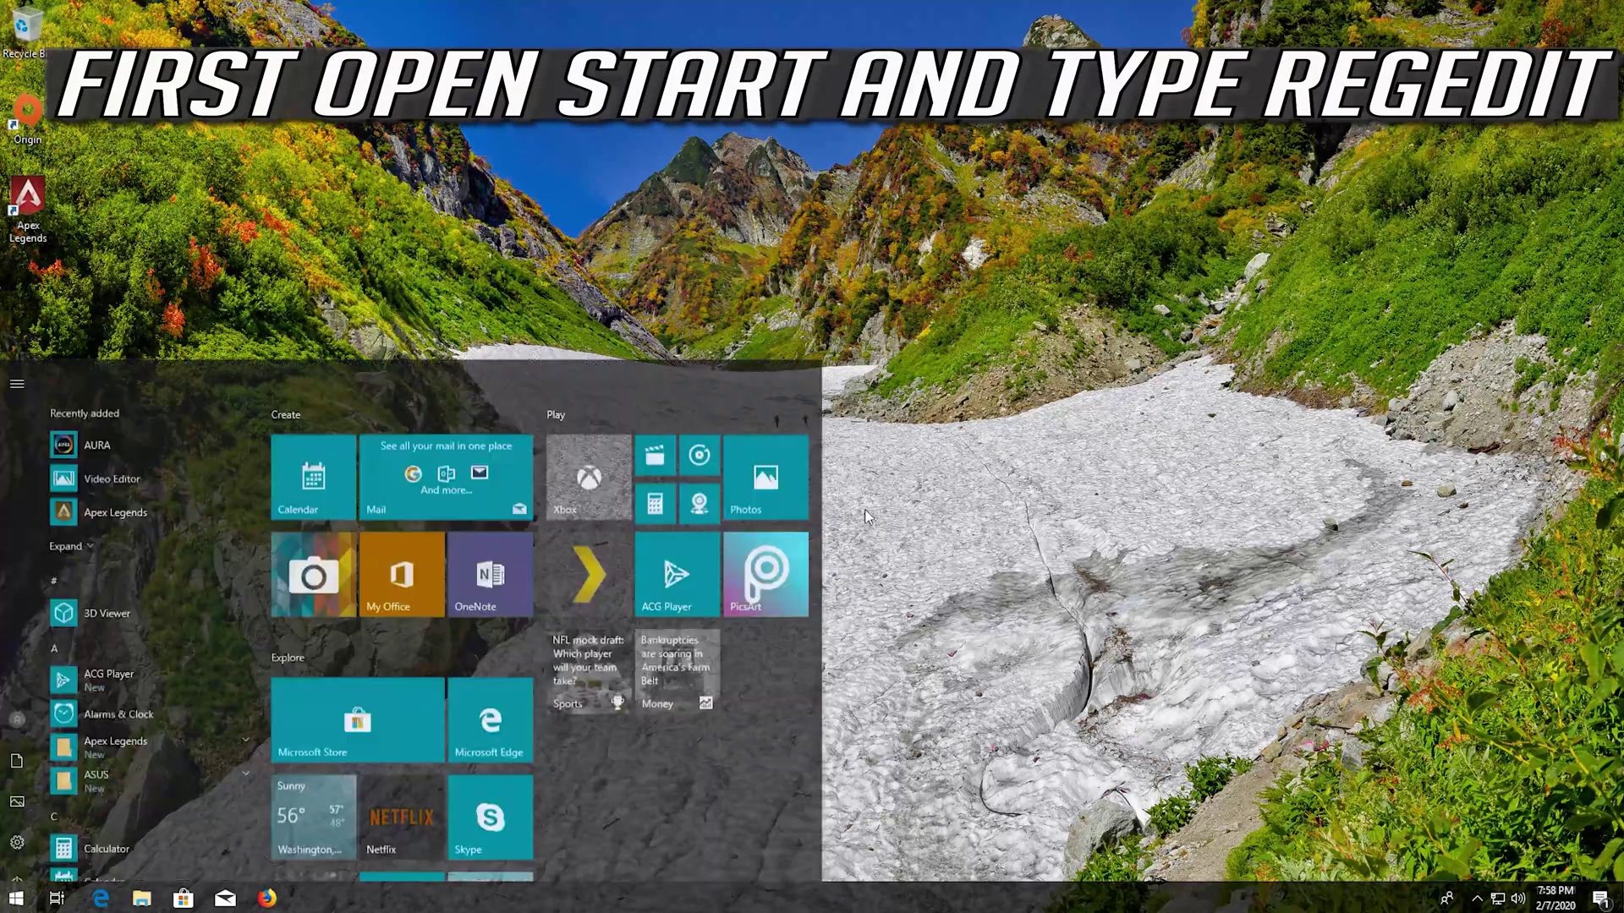
type("regedit")
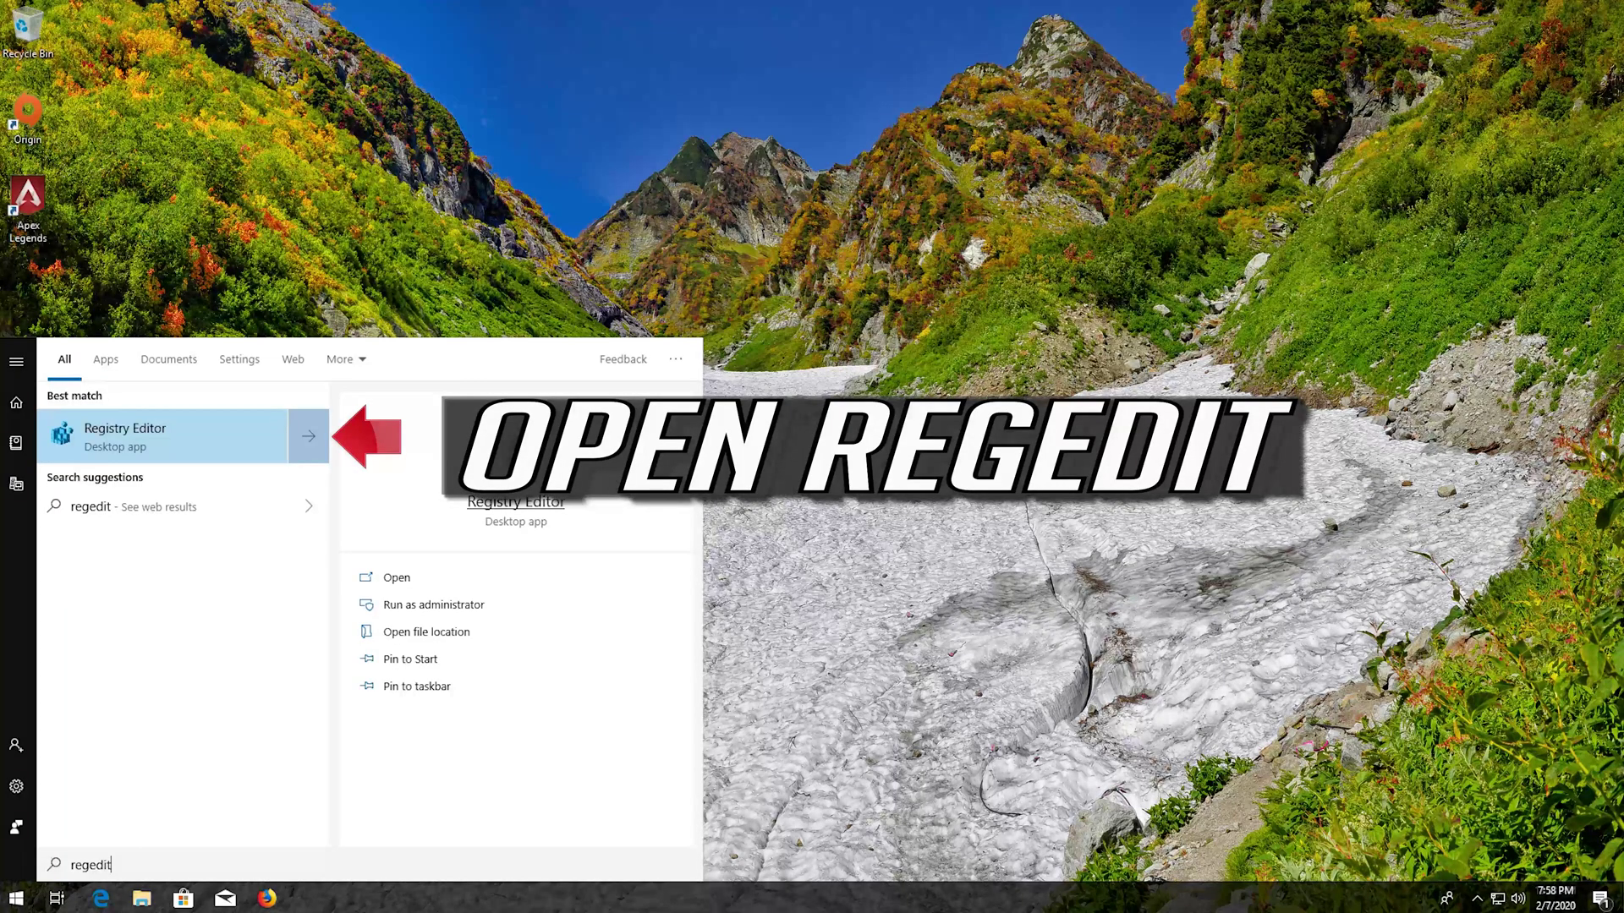
left_click(201, 437)
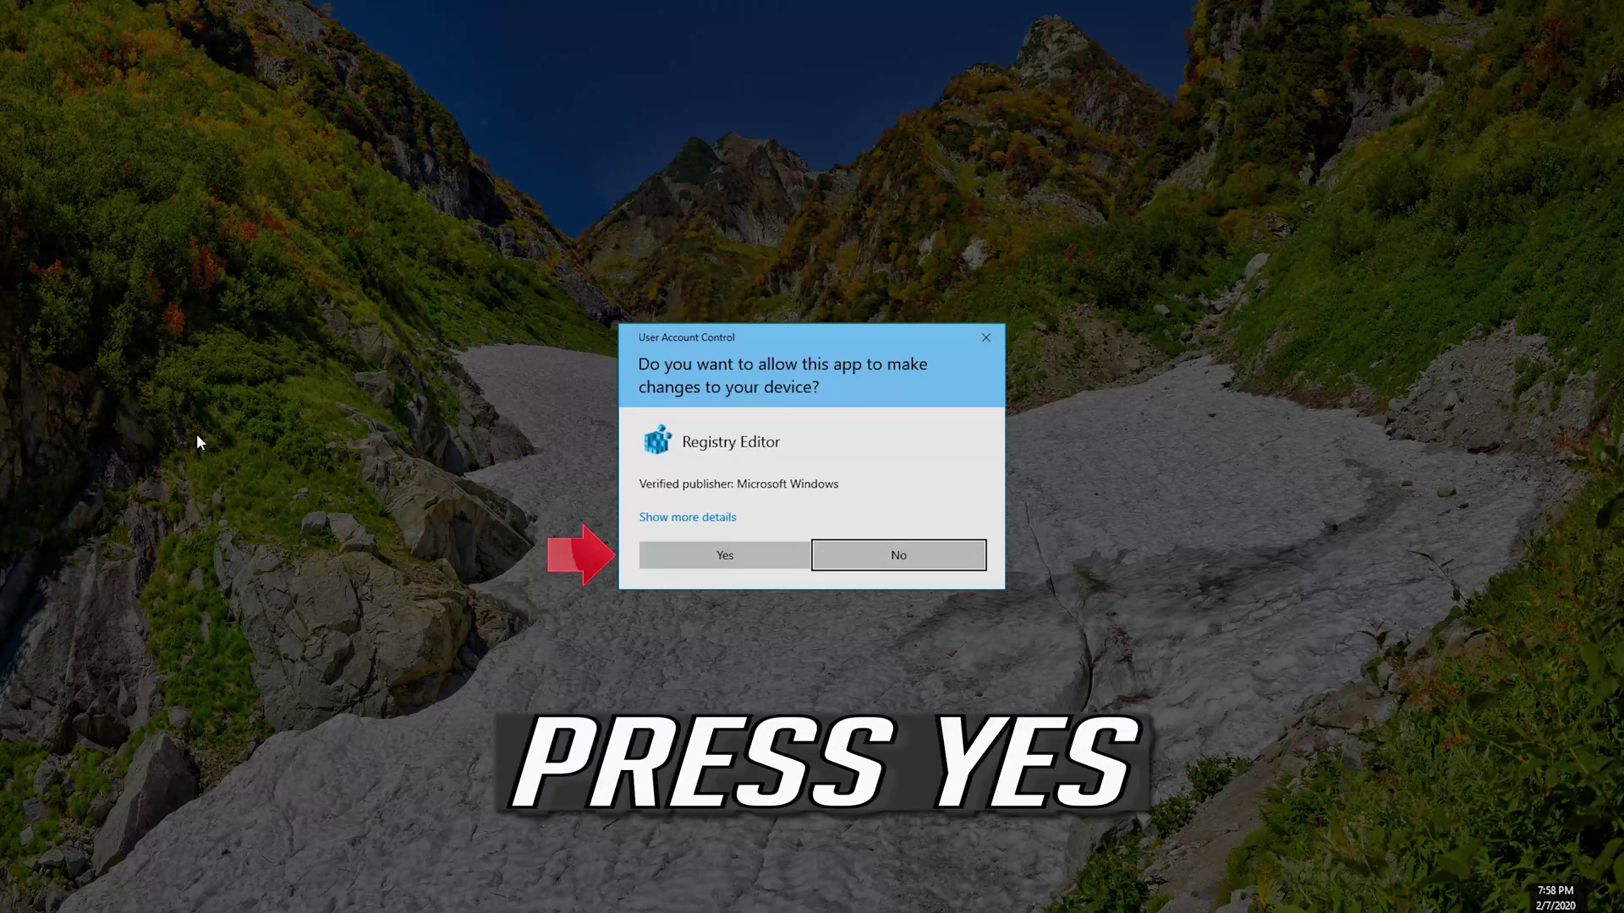
left_click(706, 559)
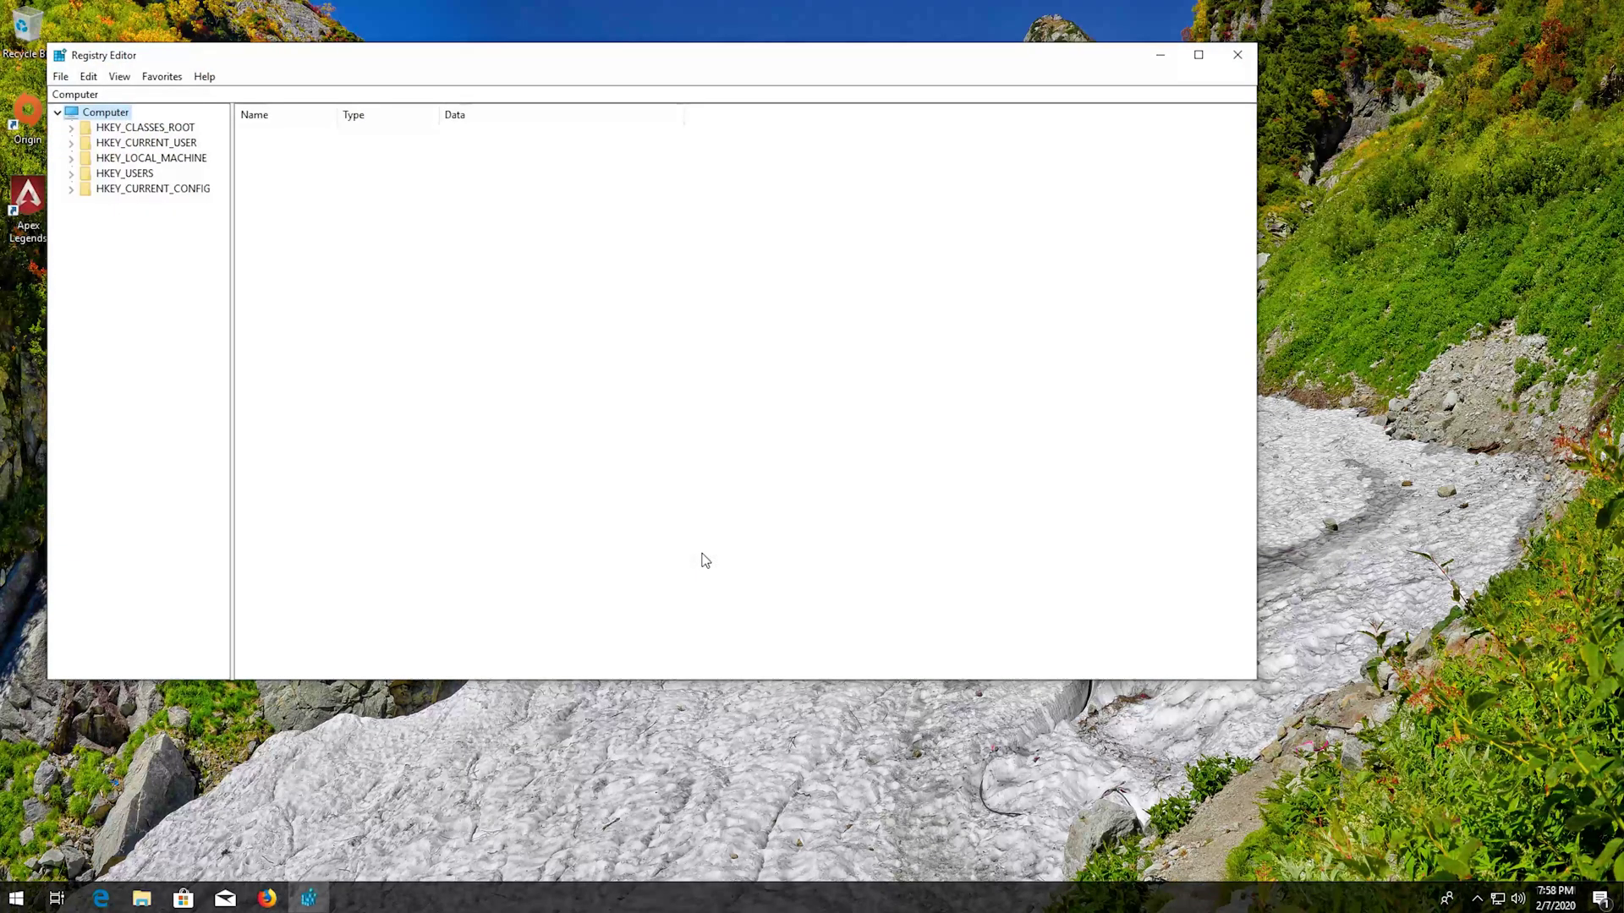
- Navigate to HKEY_LOCAL_MACHINE\SYSTEM\CurrentControlSet\Control\GraphicsDrivers in Registry Editor
left_click_drag(515, 61, 695, 107)
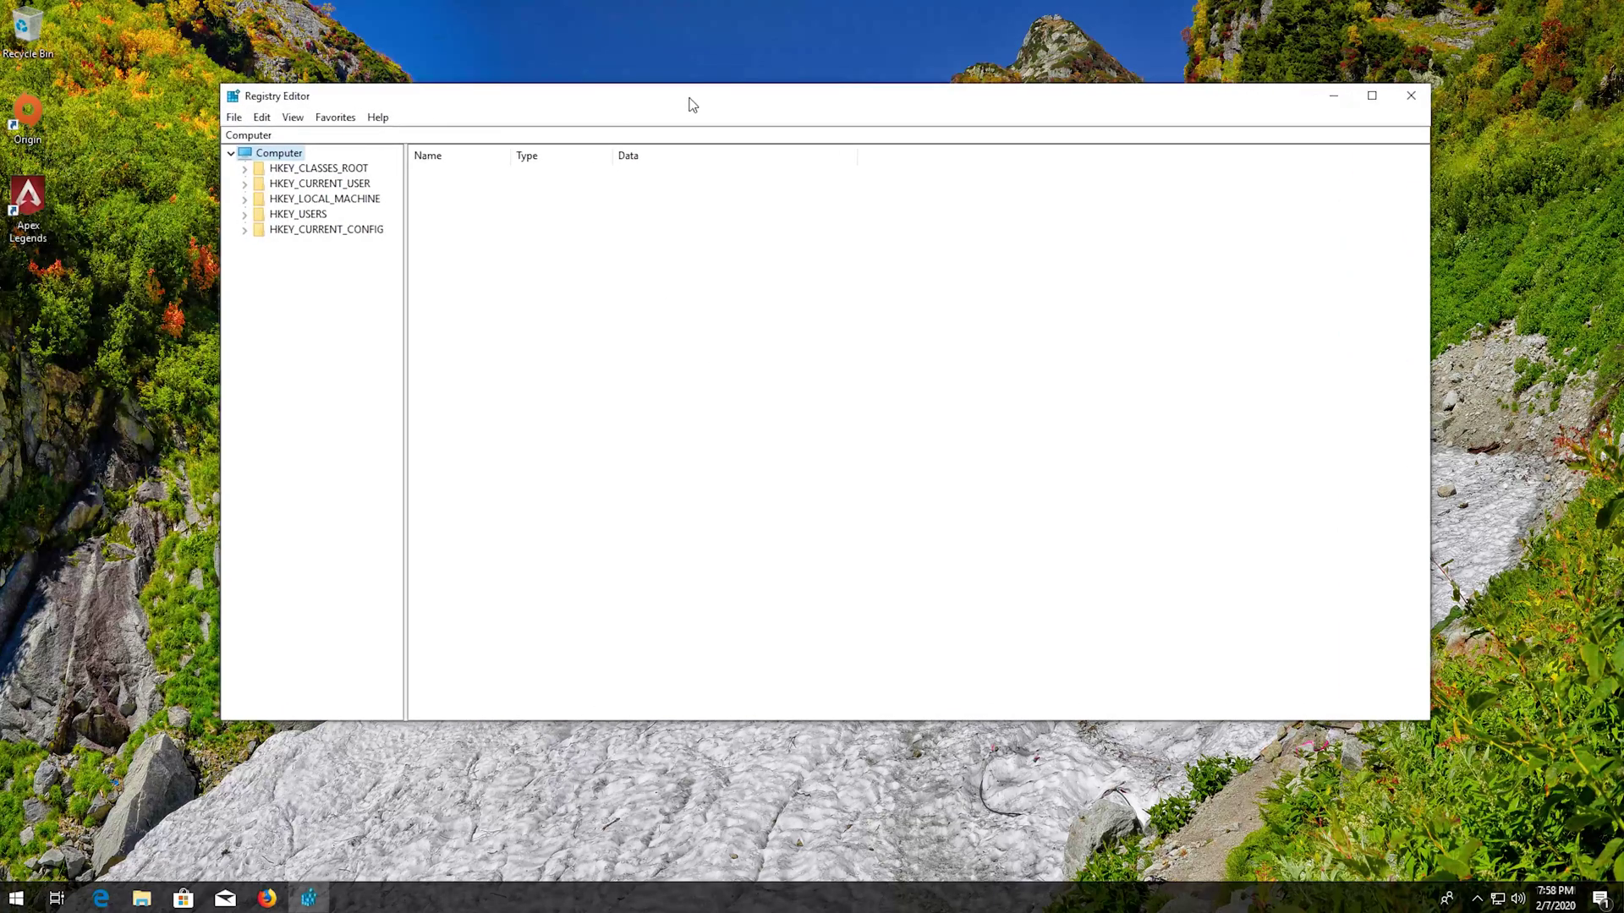
left_click(265, 202)
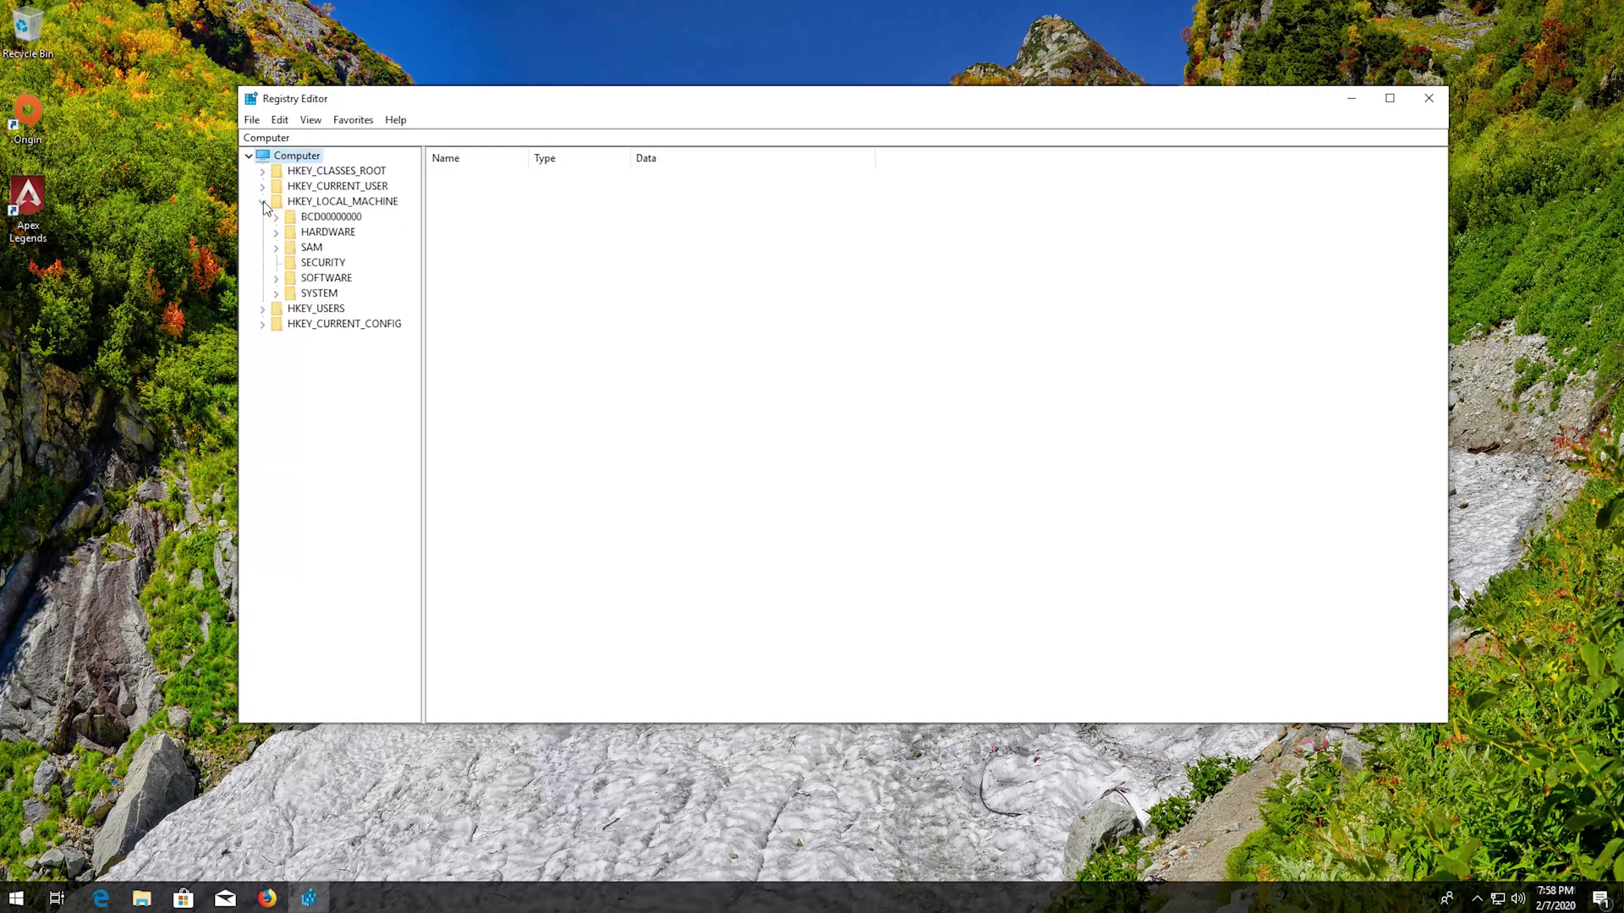
left_click(276, 293)
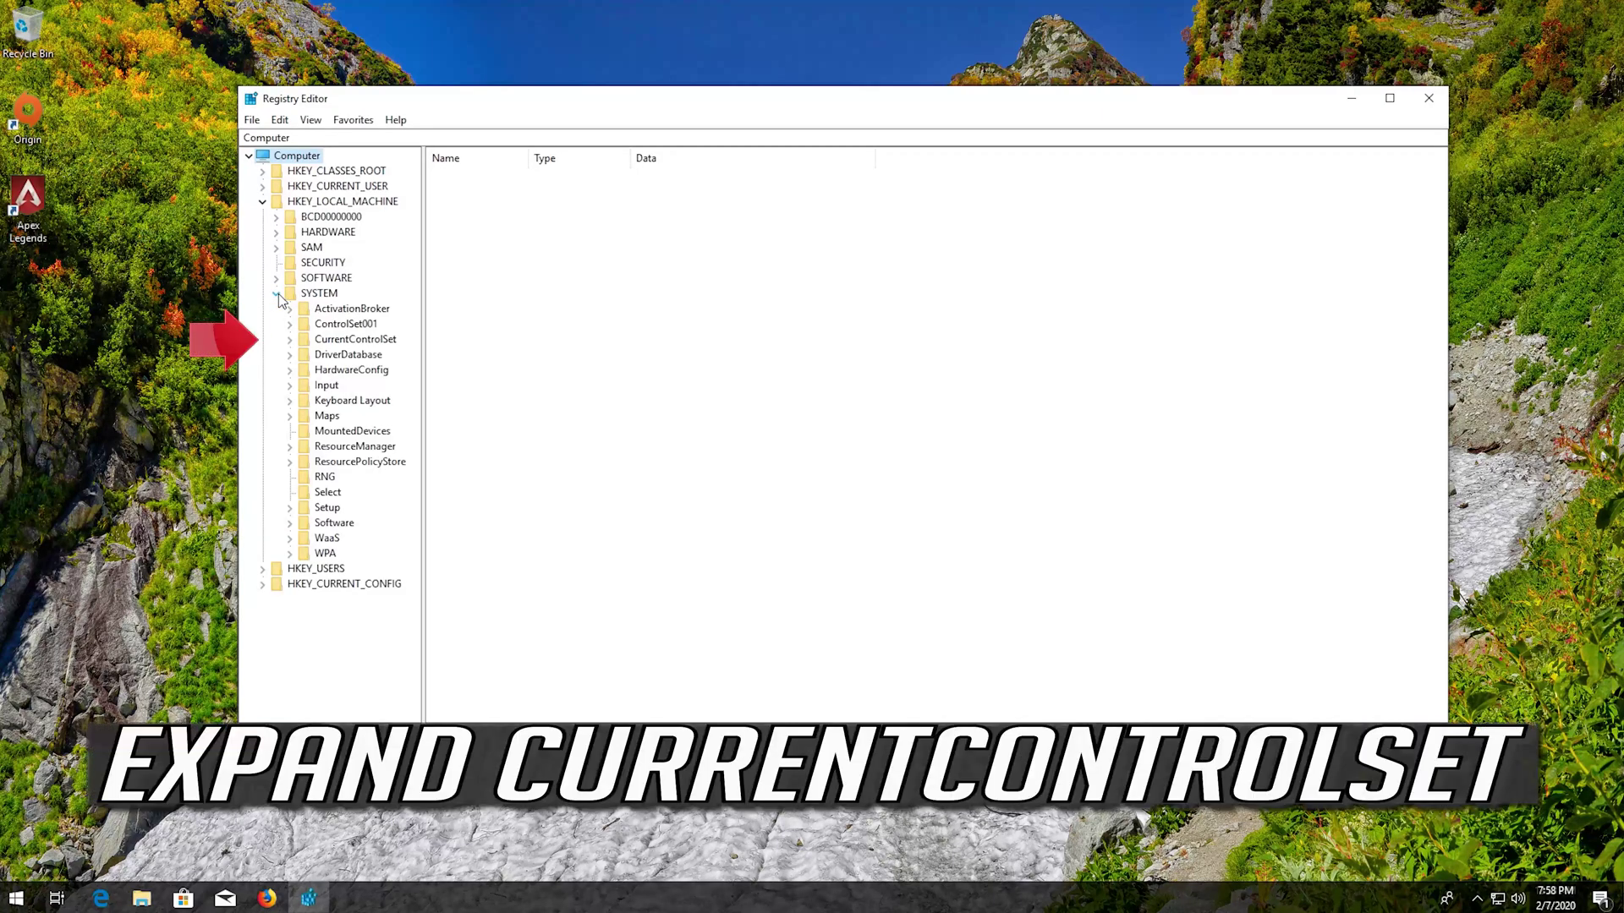
left_click(356, 339)
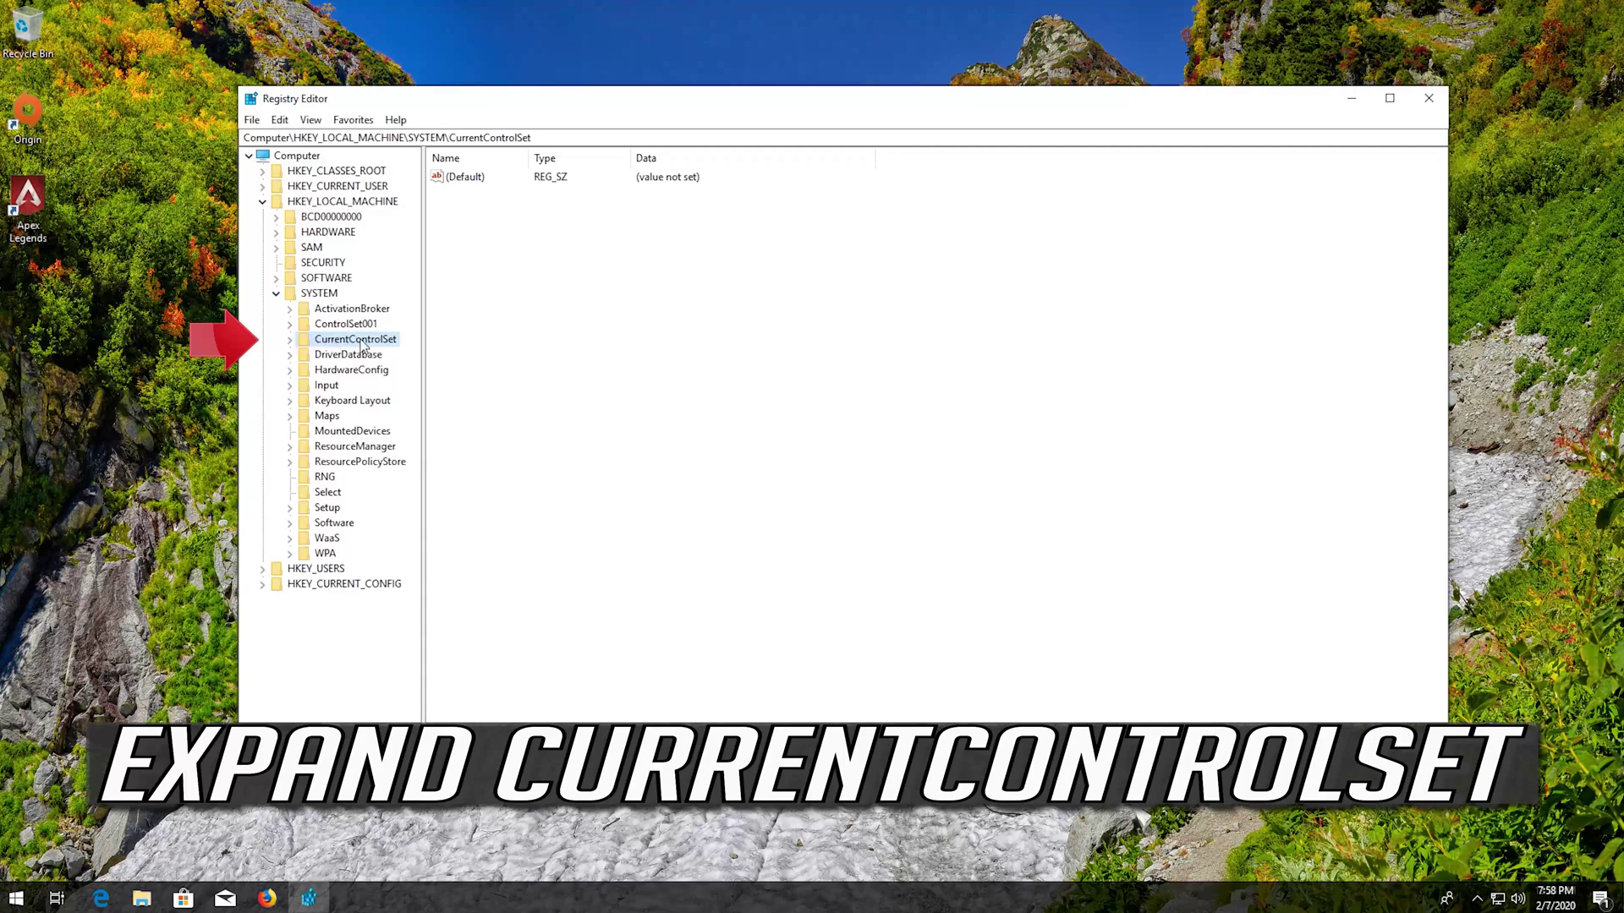
left_click(290, 338)
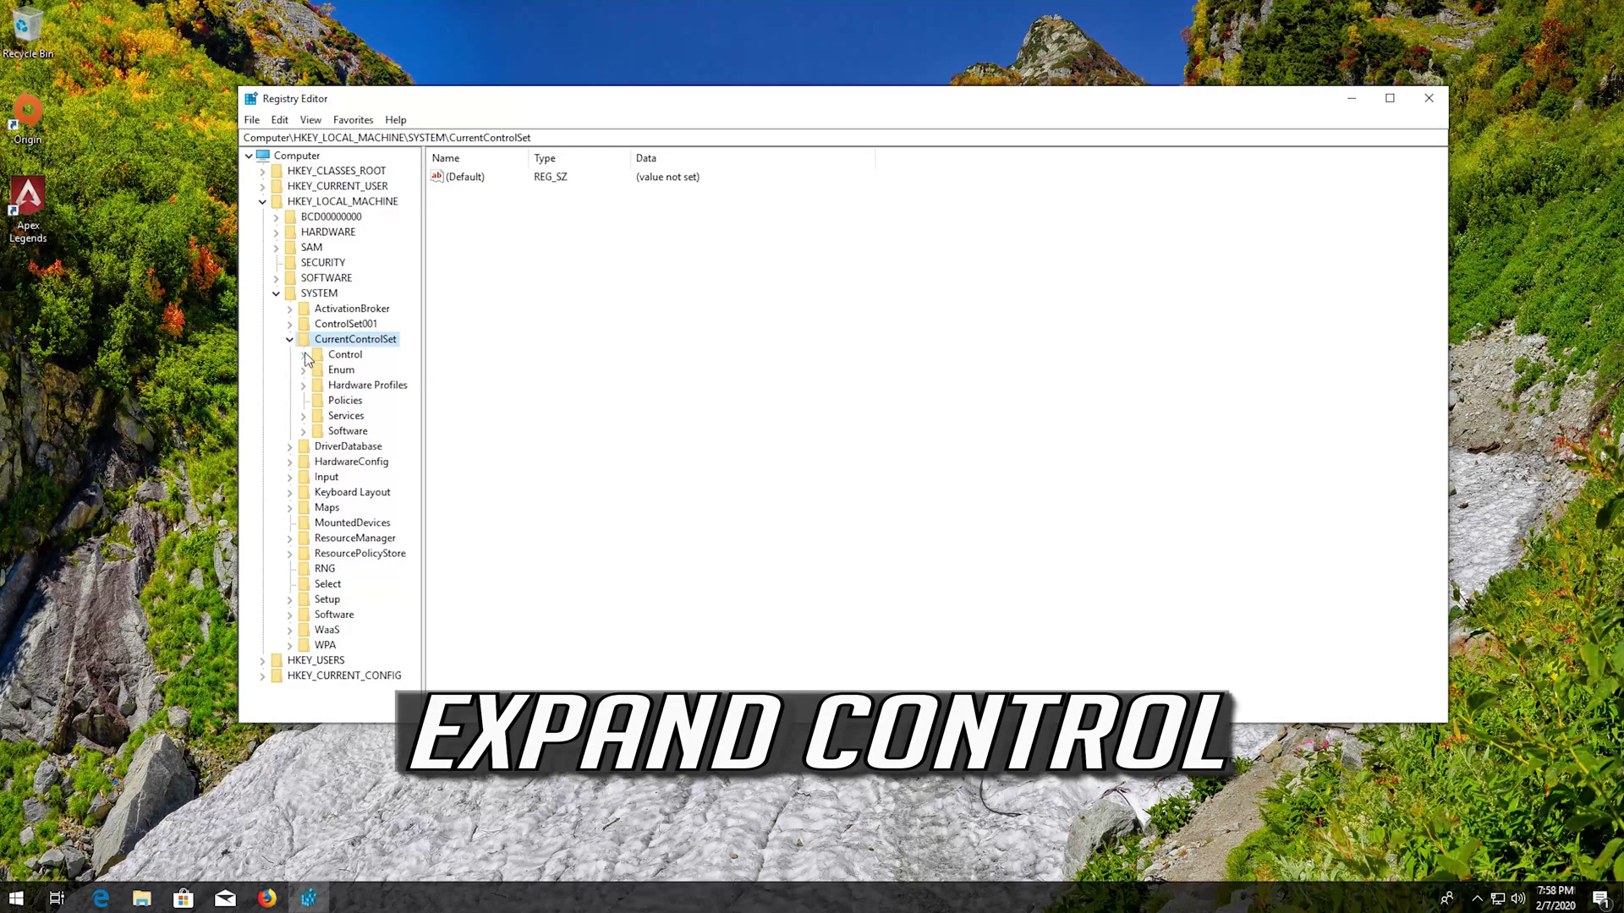
left_click(303, 354)
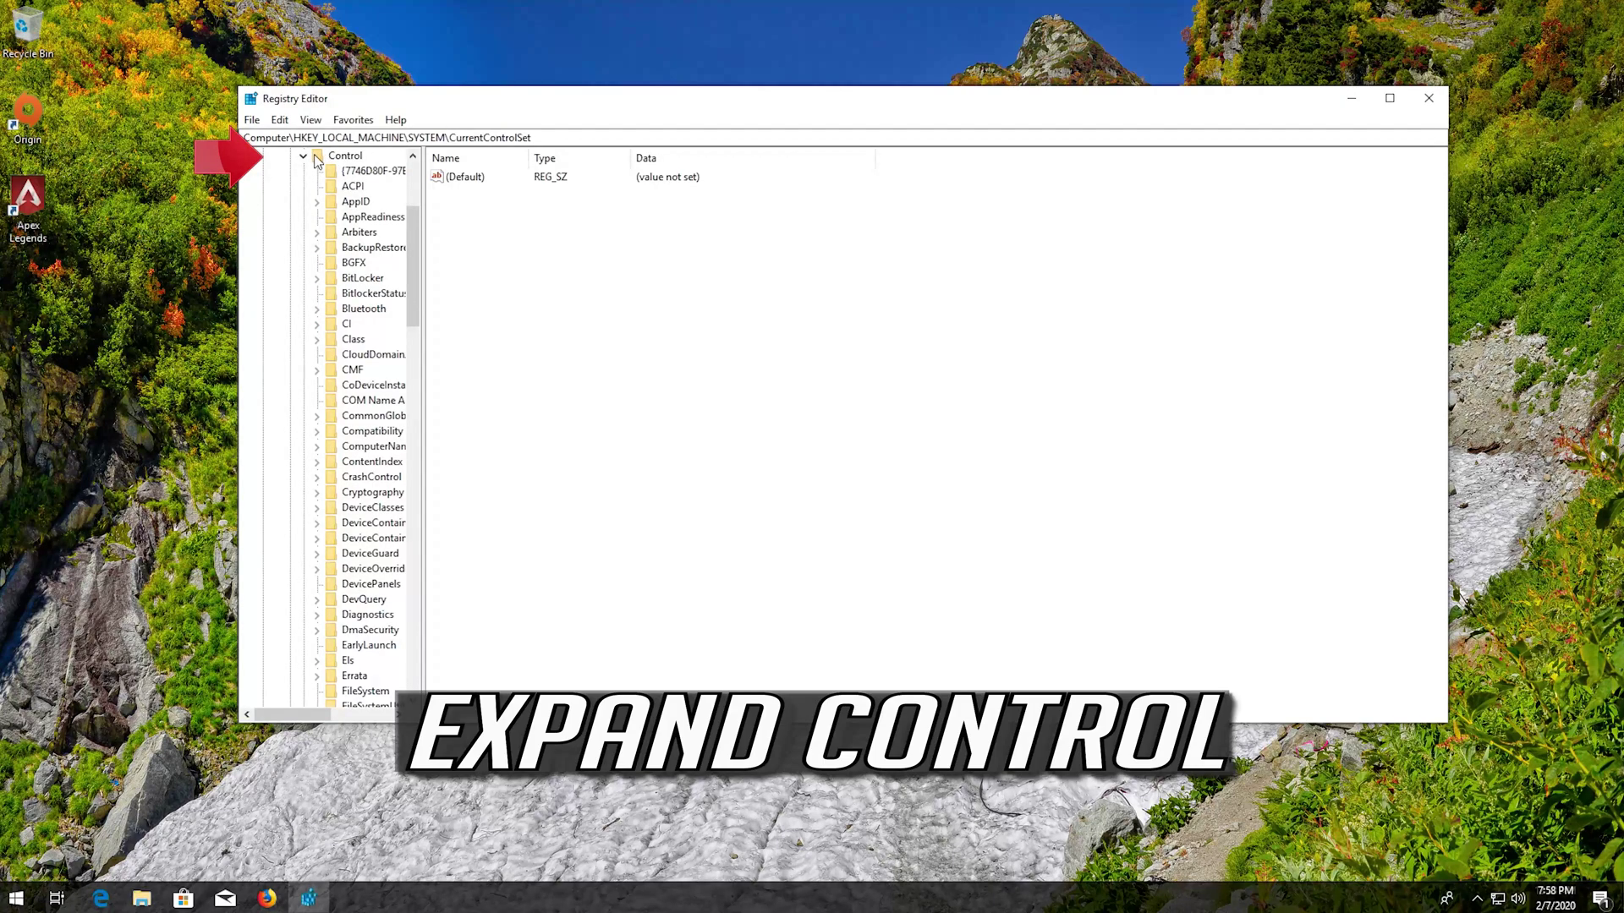
scroll(355, 381, "down", 3)
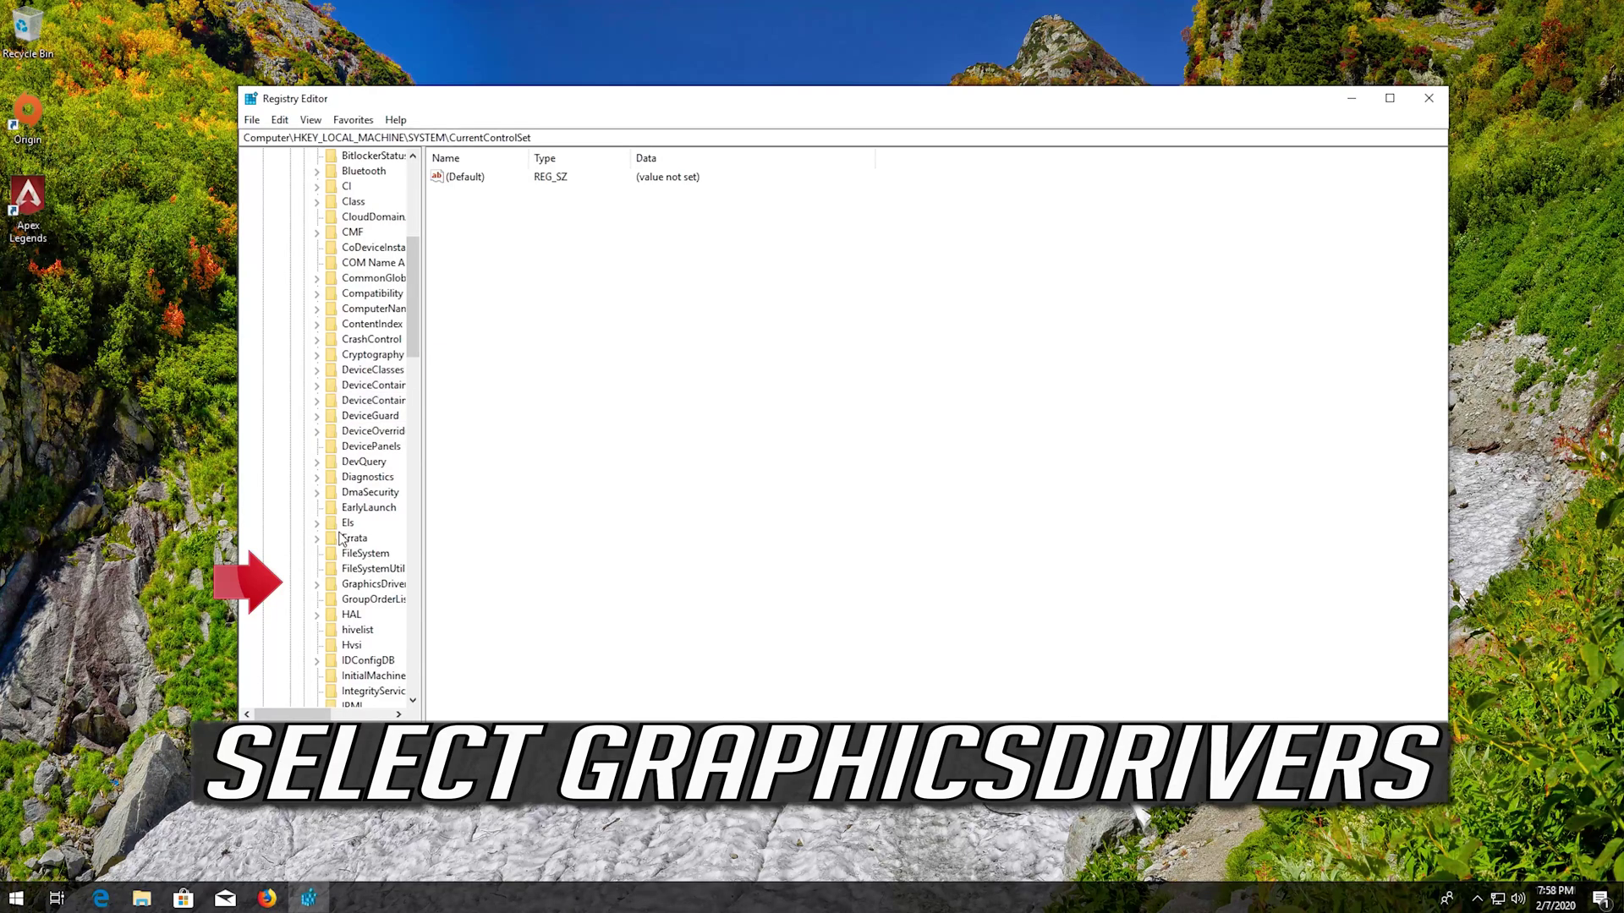
left_click(375, 584)
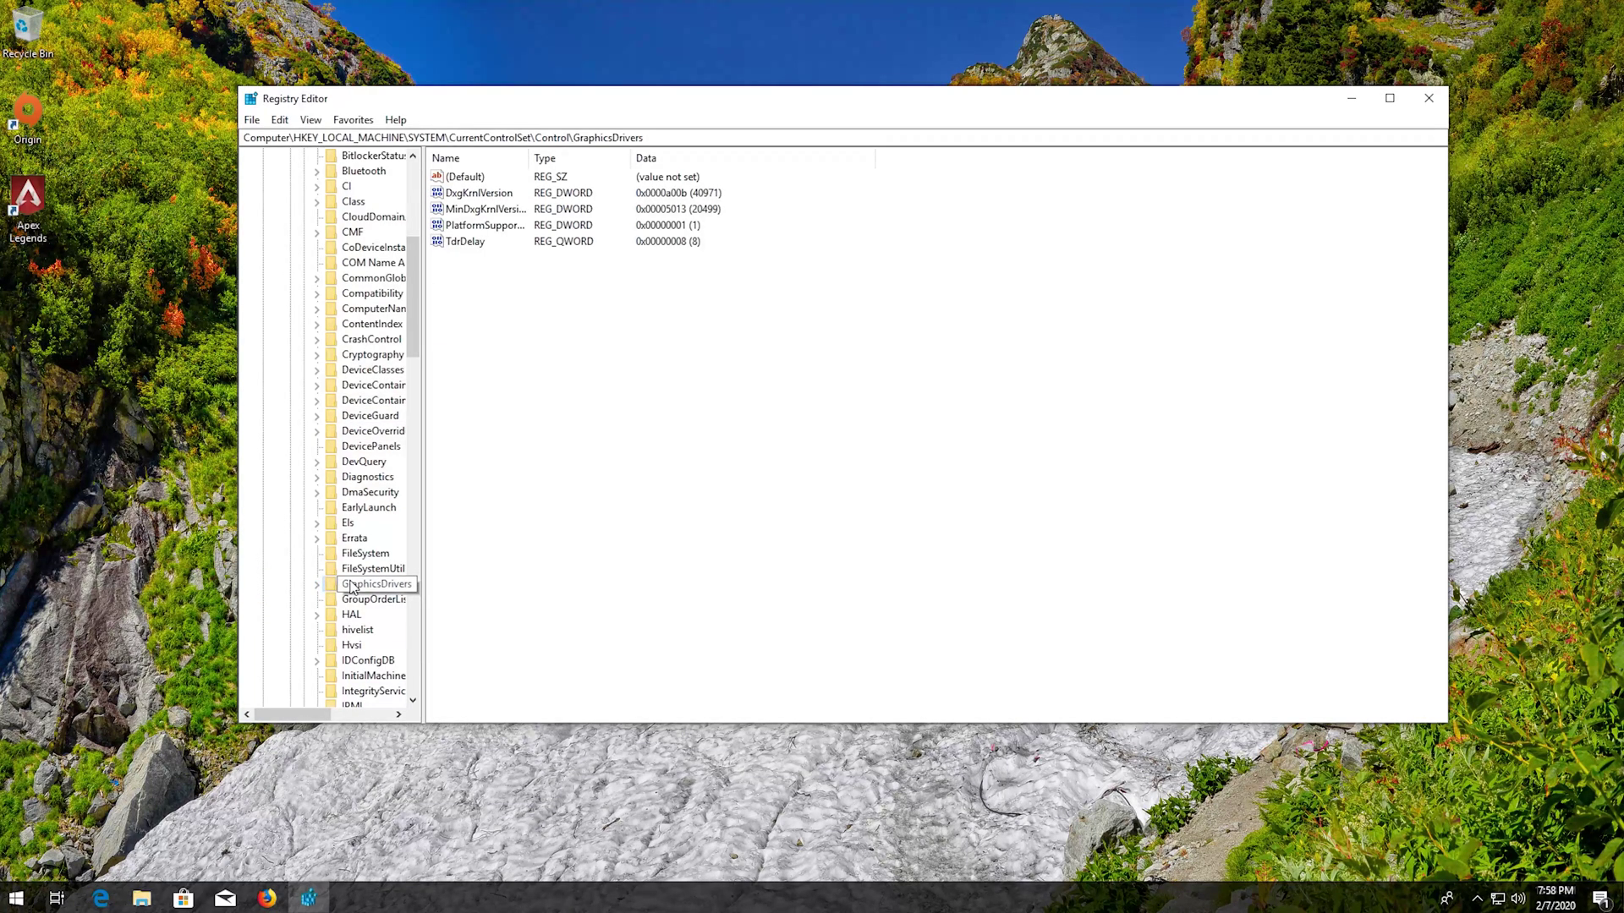
- Delete the TdrDelay value and confirm the deletion
left_click(457, 241)
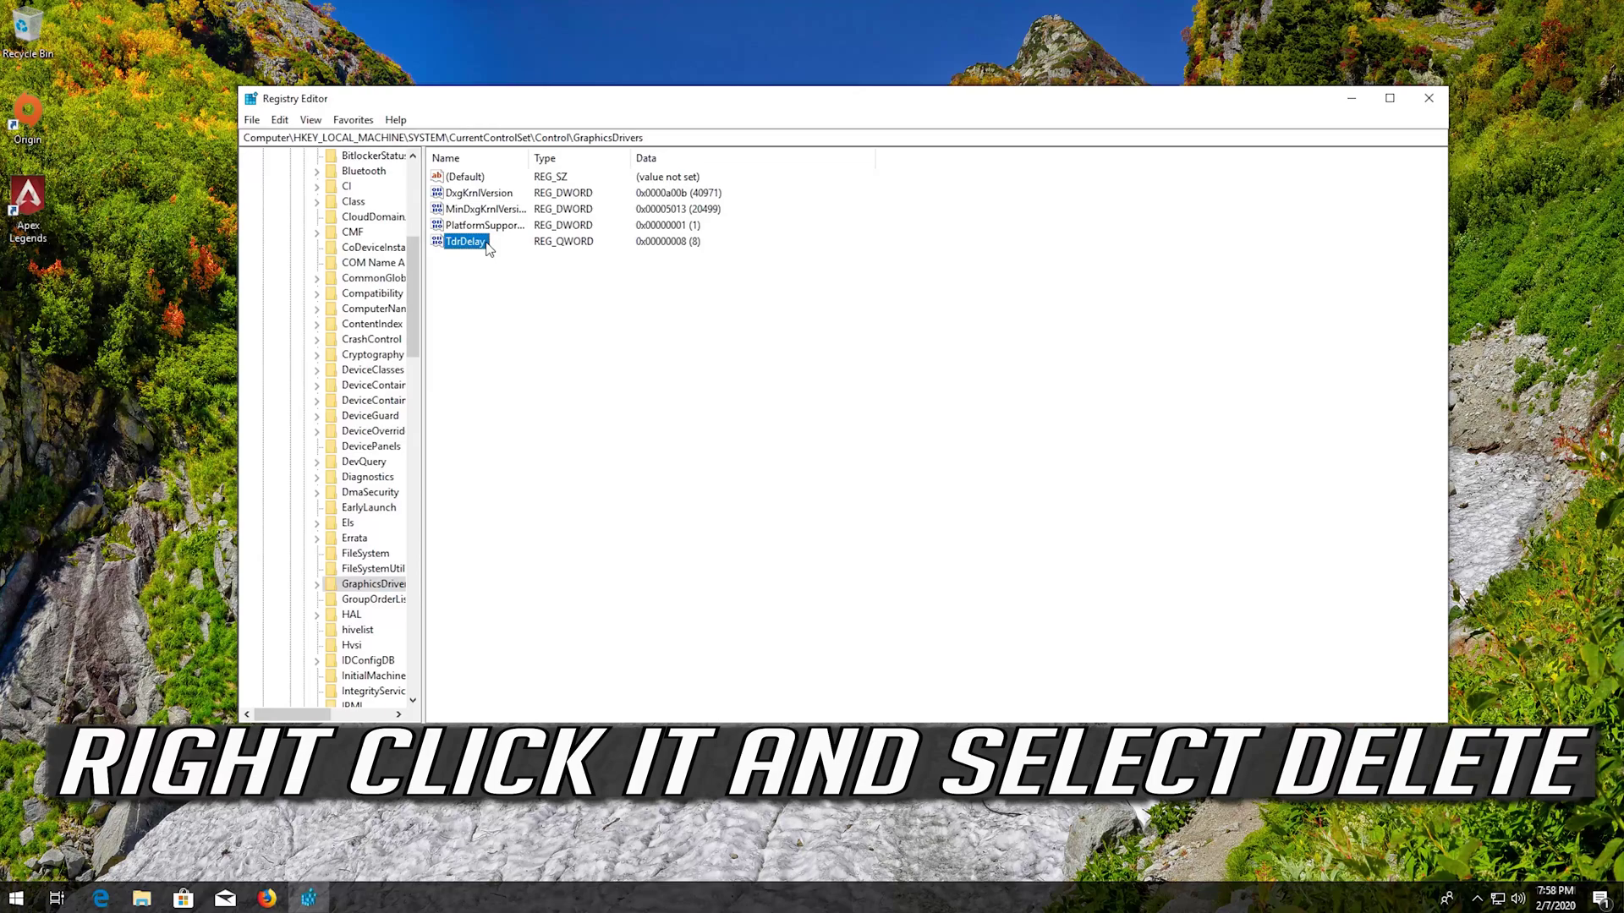
right_click(487, 249)
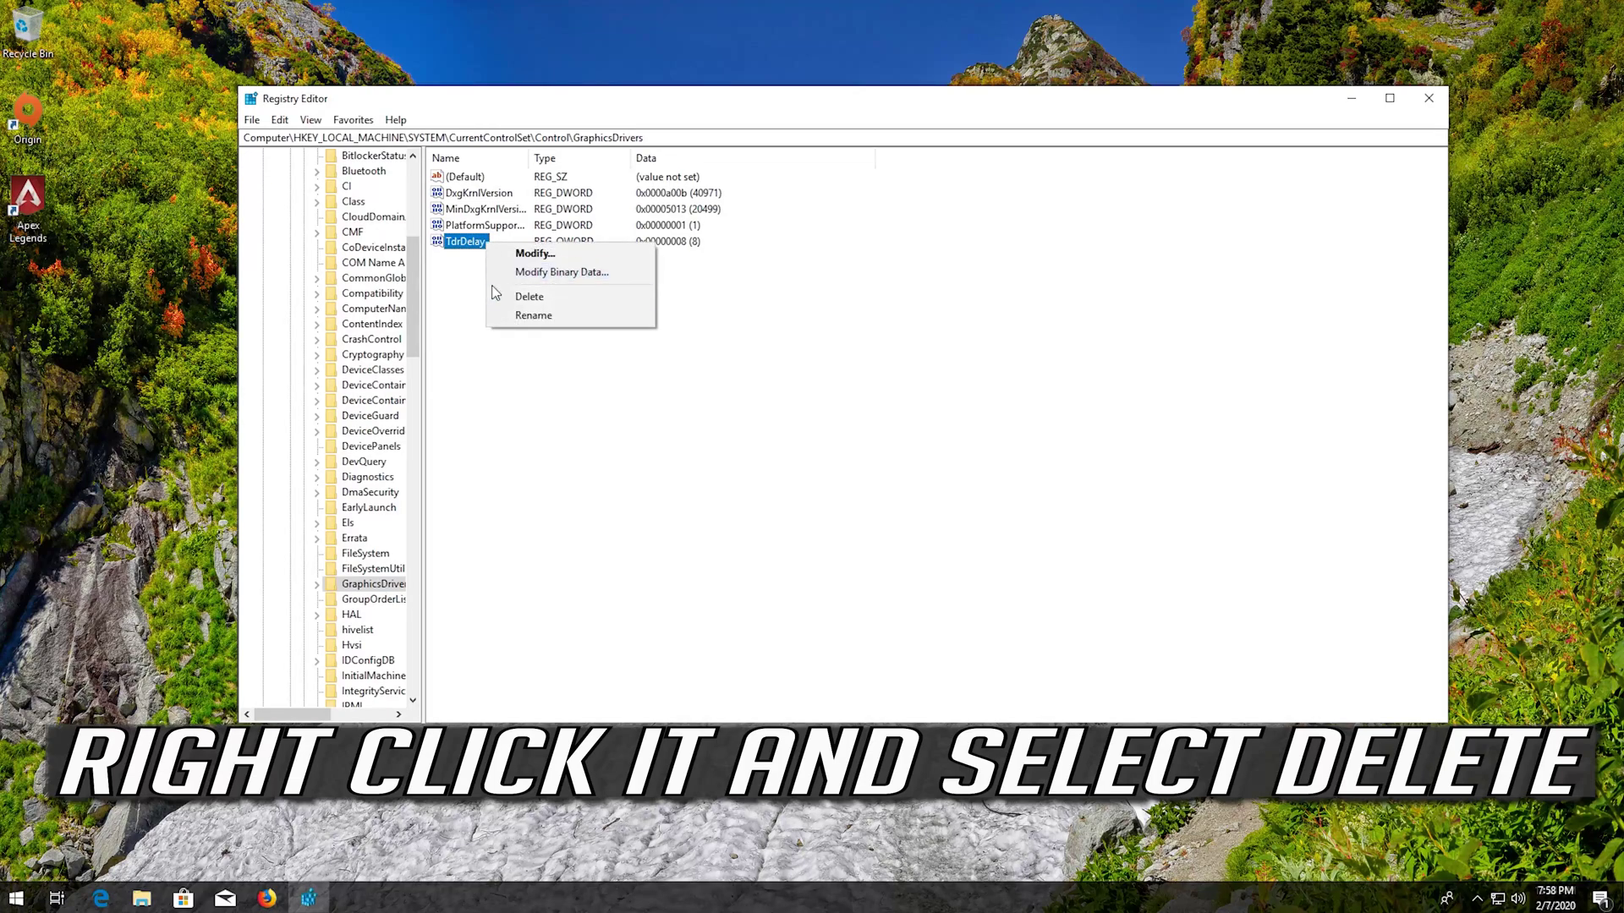
left_click(558, 298)
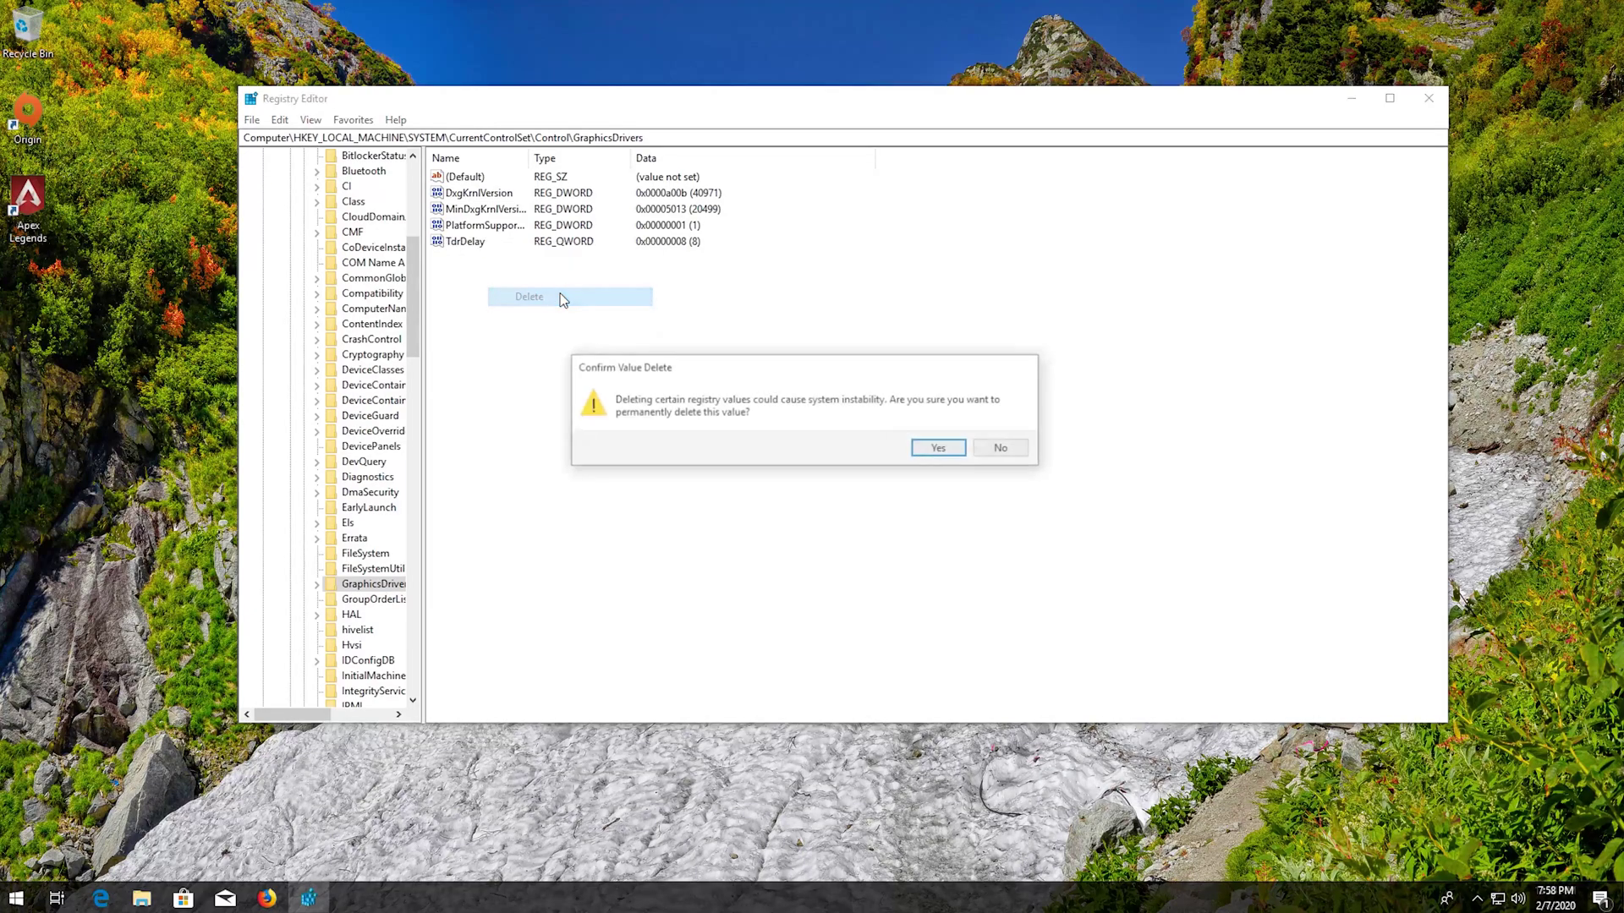
left_click(939, 448)
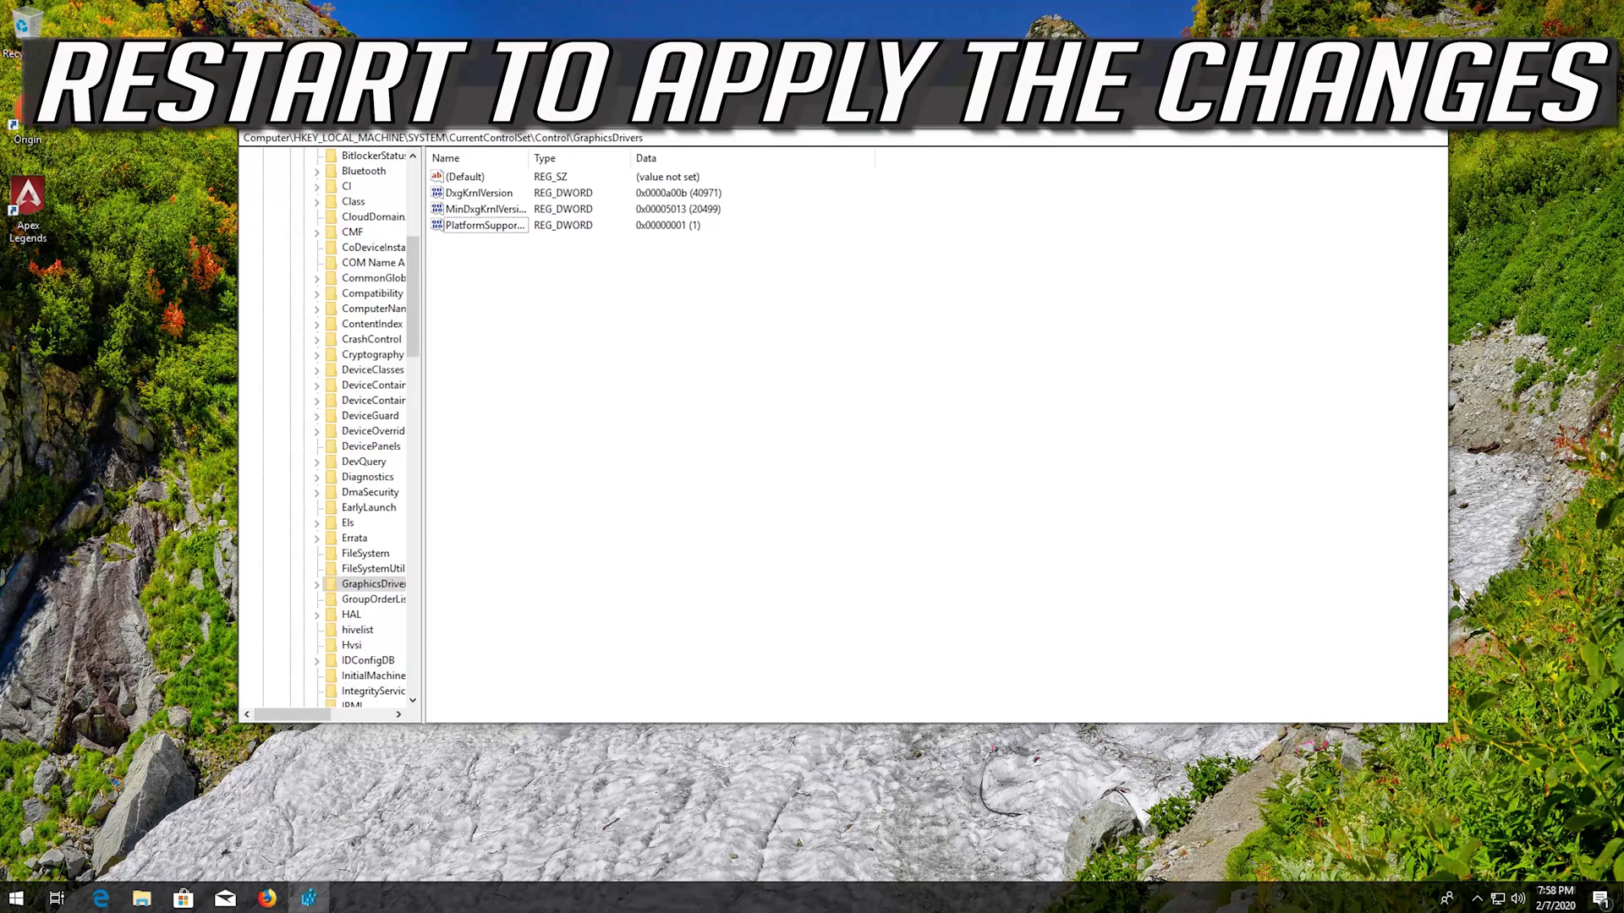
- Close Registry Editor and choose Update and restart from the Start power menu
left_click(1431, 122)
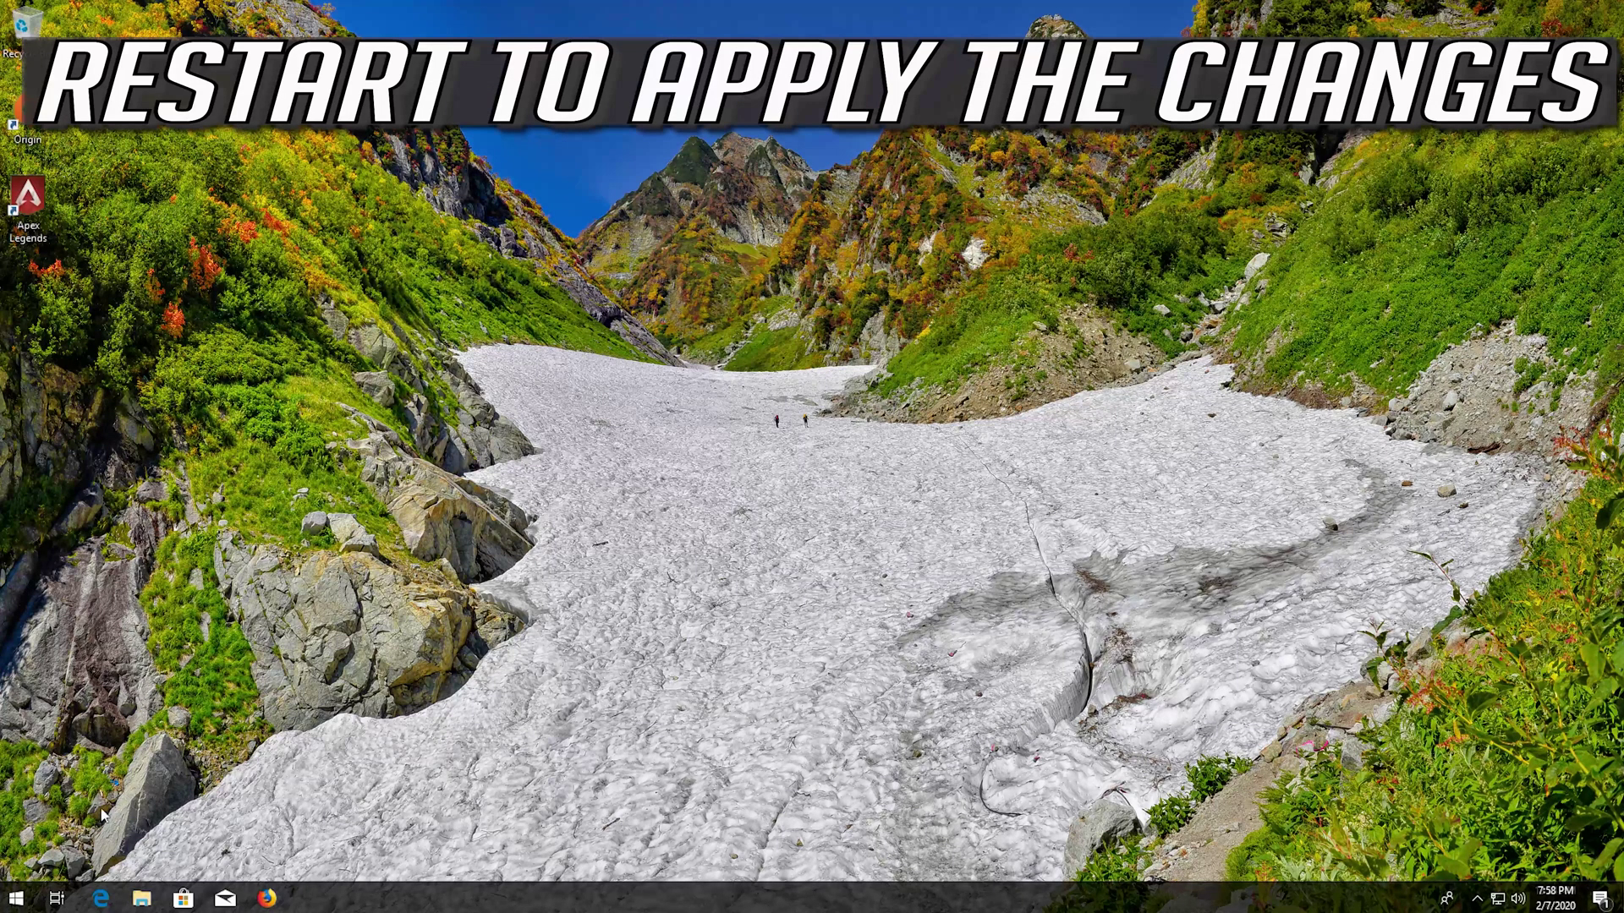
left_click(18, 898)
left_click(18, 864)
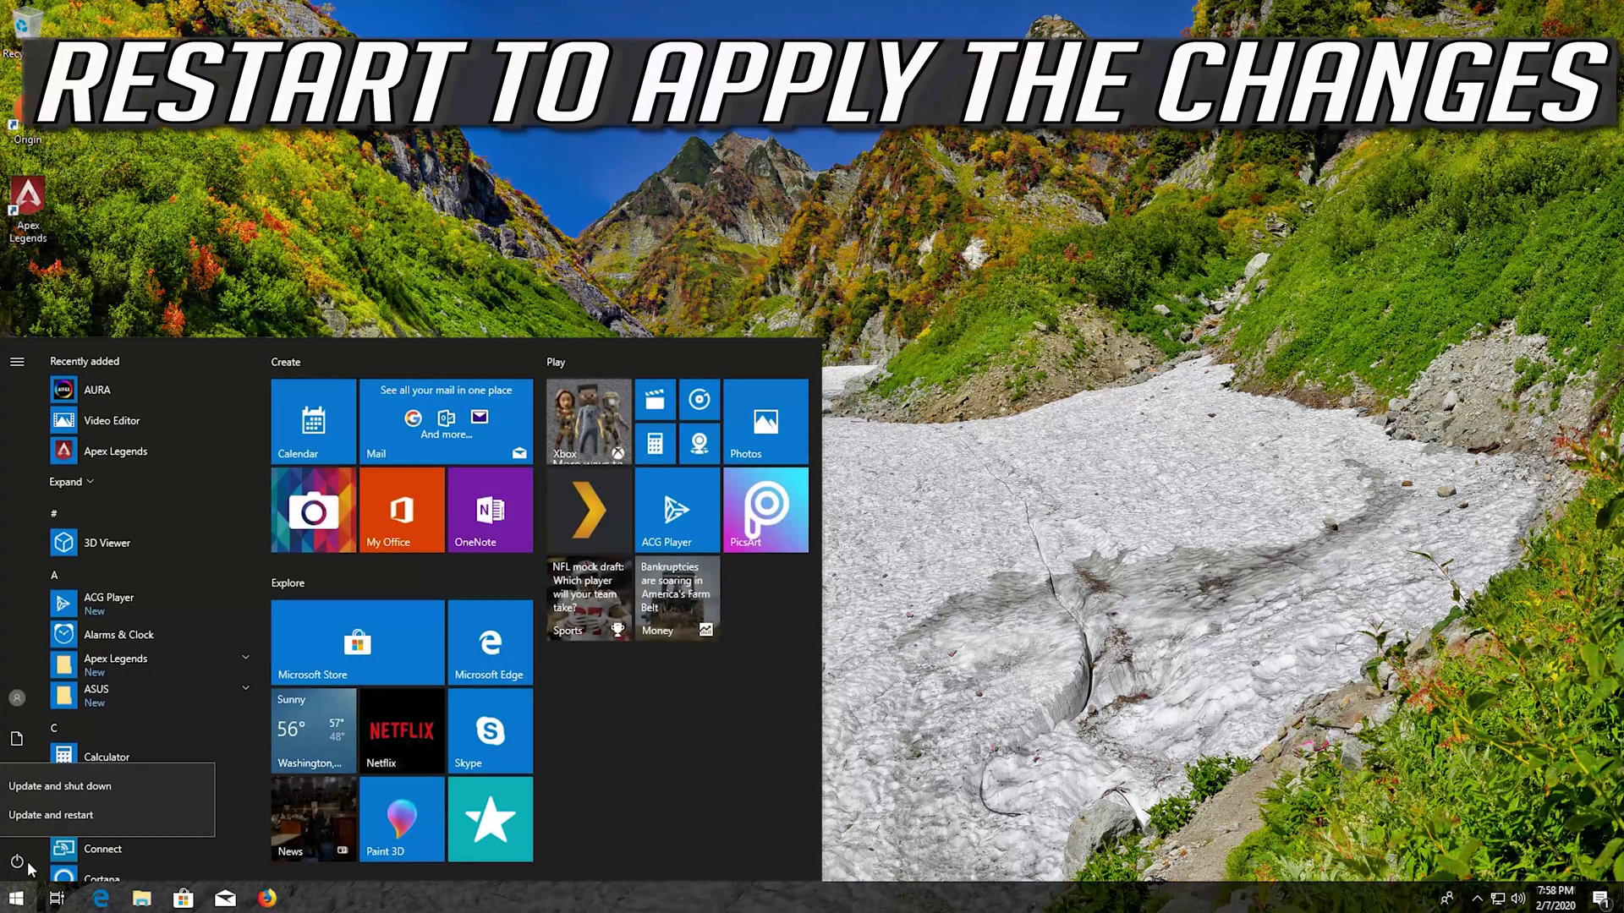
left_click(52, 815)
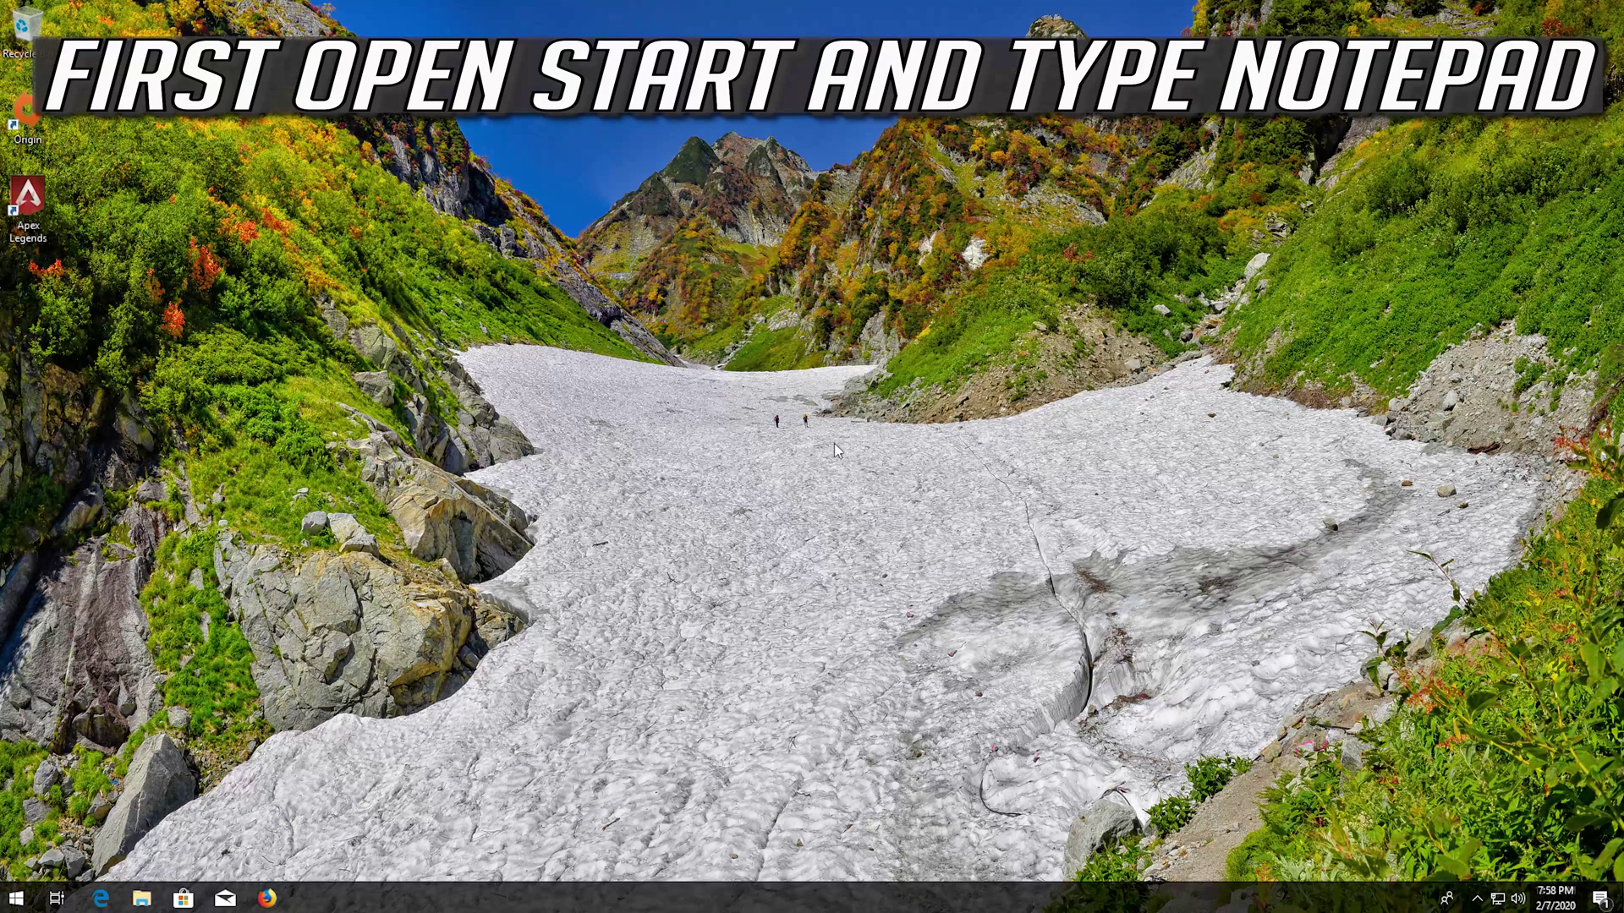
- Launch Notepad from a Start menu search for notepad
key("super")
type("not")
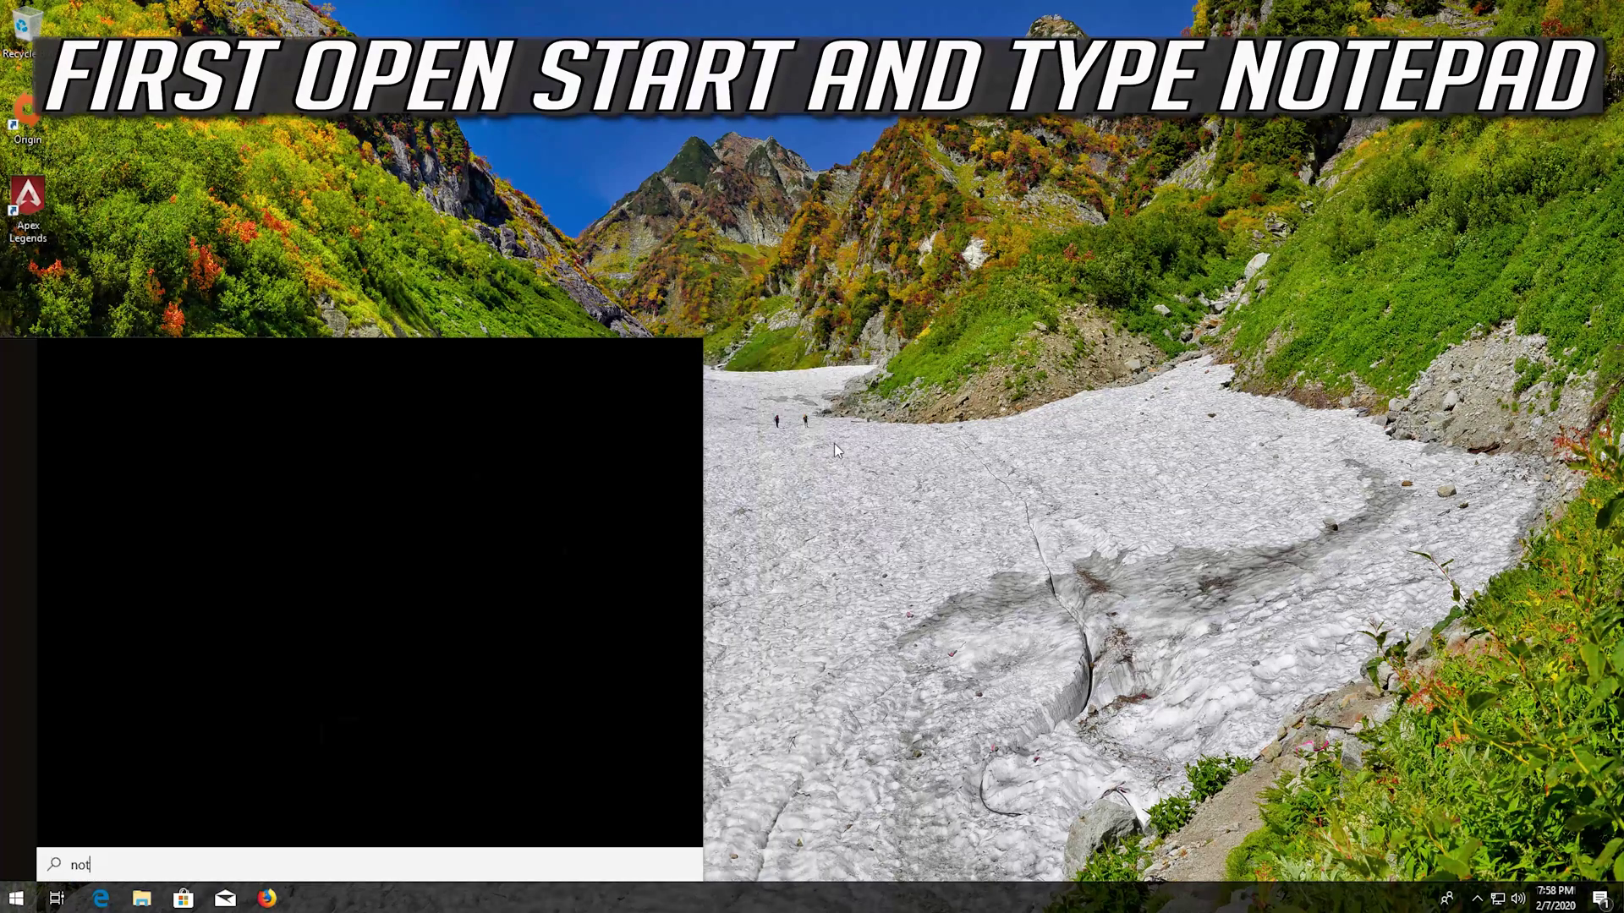
type("epad")
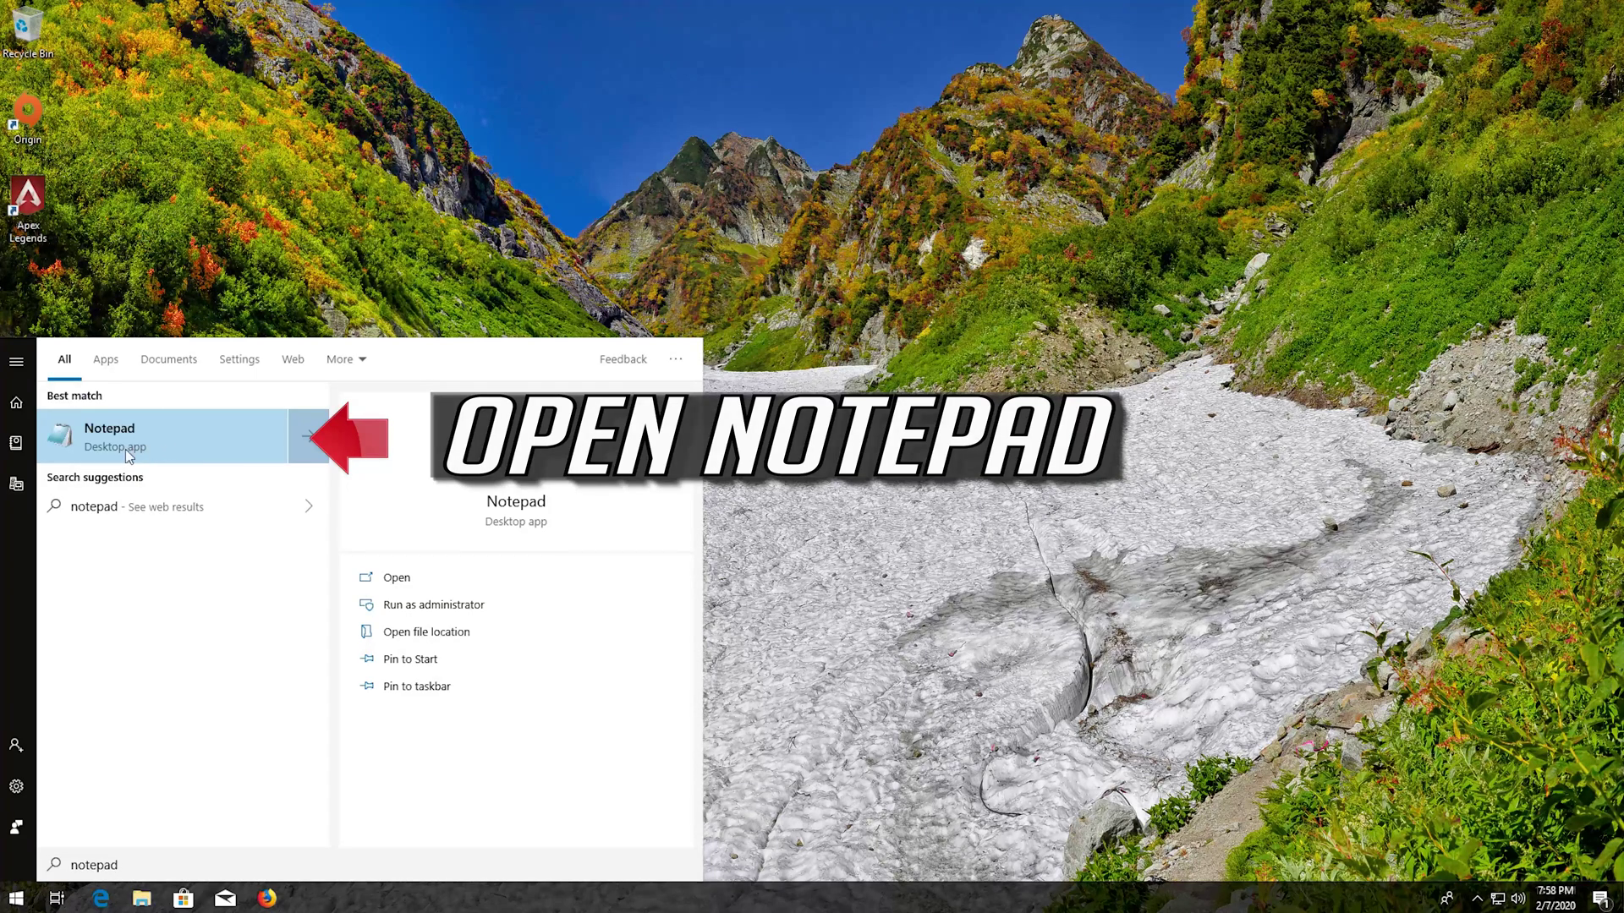
left_click(156, 443)
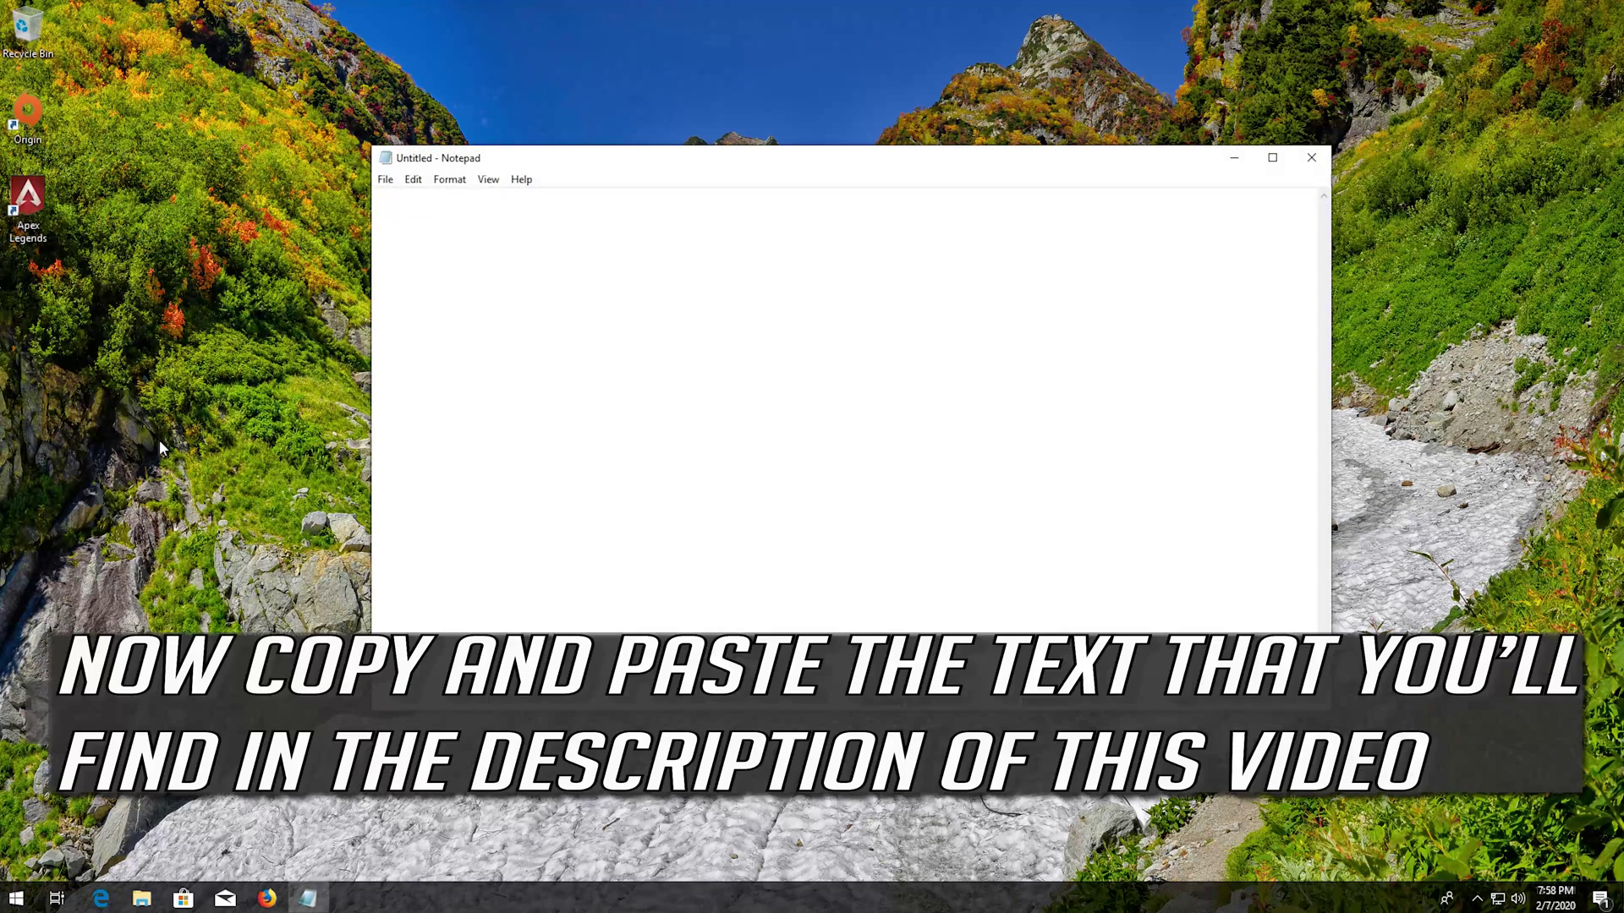
- Paste the TdrDelay GraphicsDrivers registry script into Notepad and bring up Save As
right_click(391, 299)
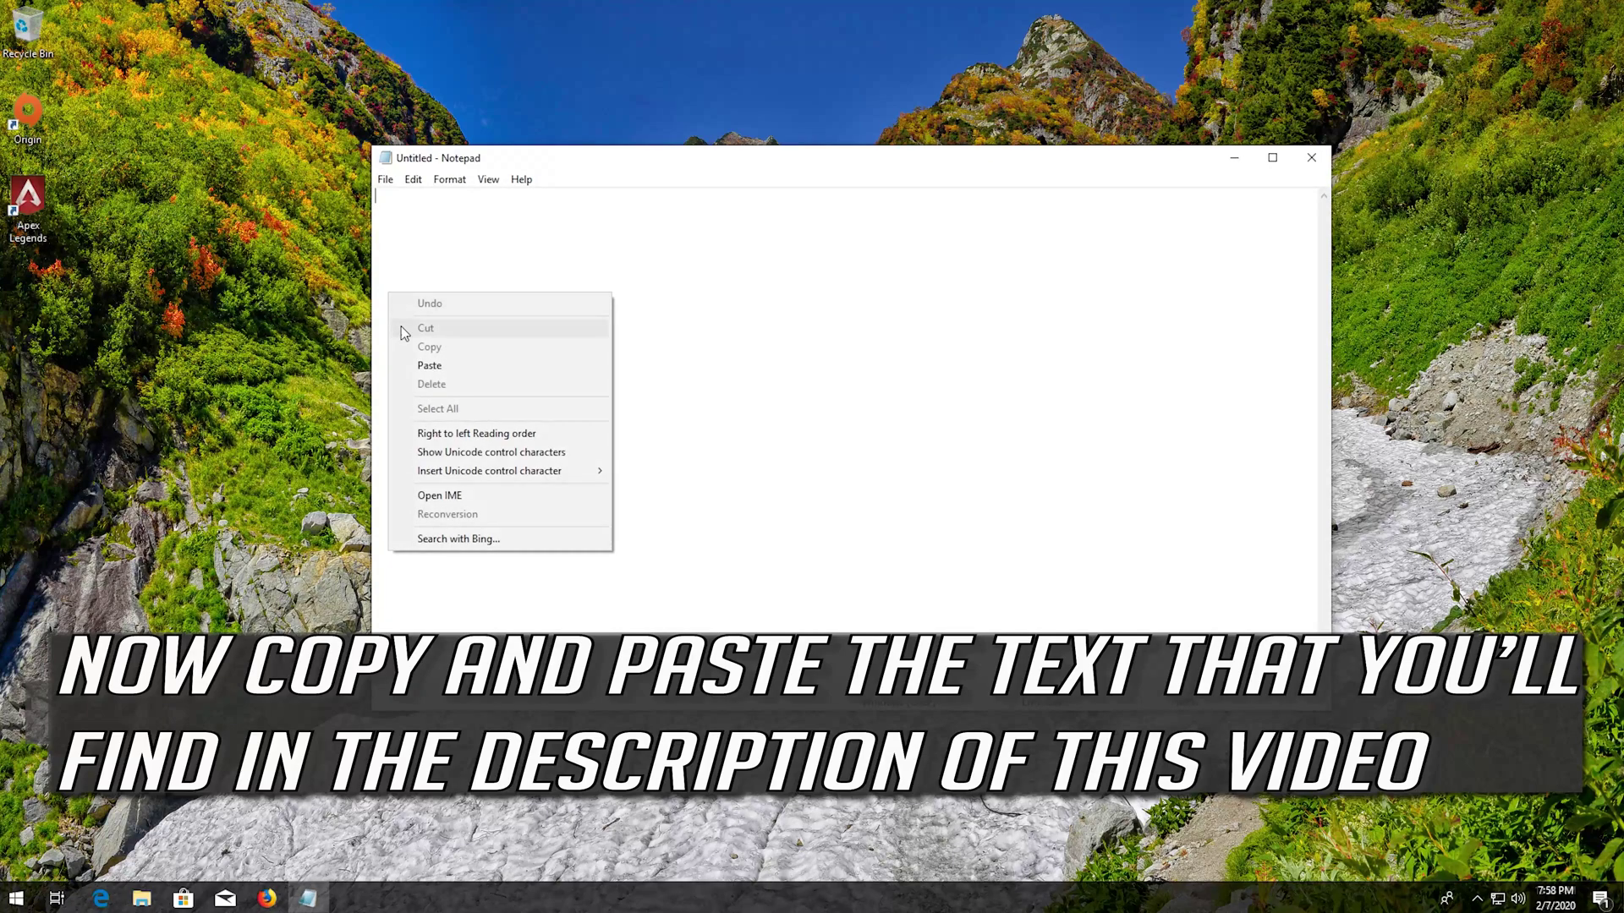
left_click(409, 360)
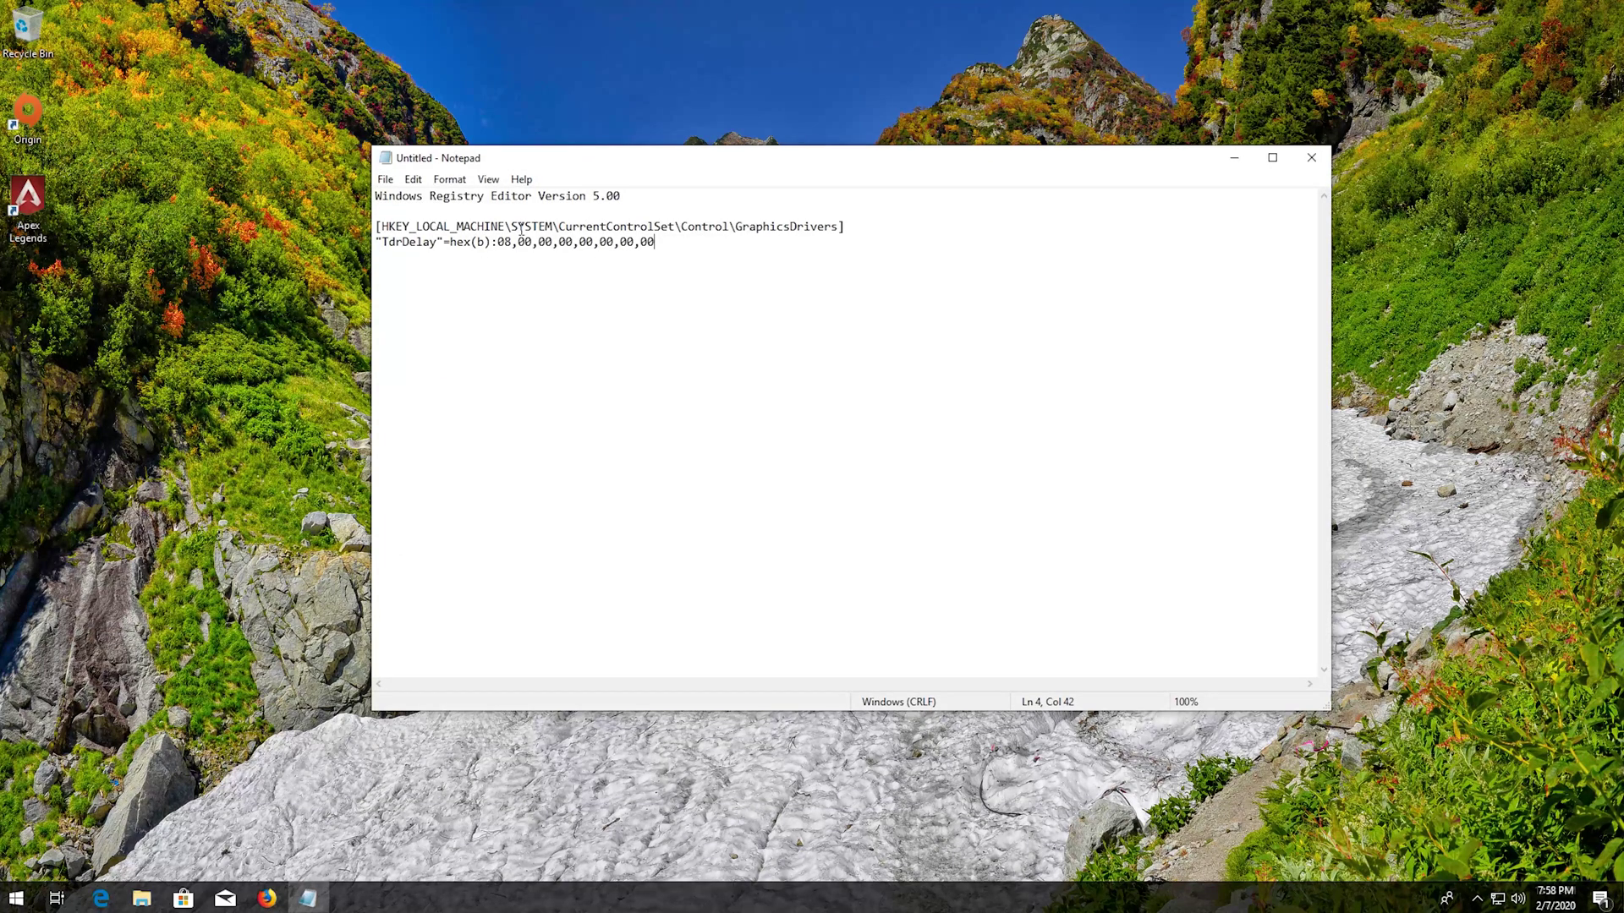
left_click(384, 180)
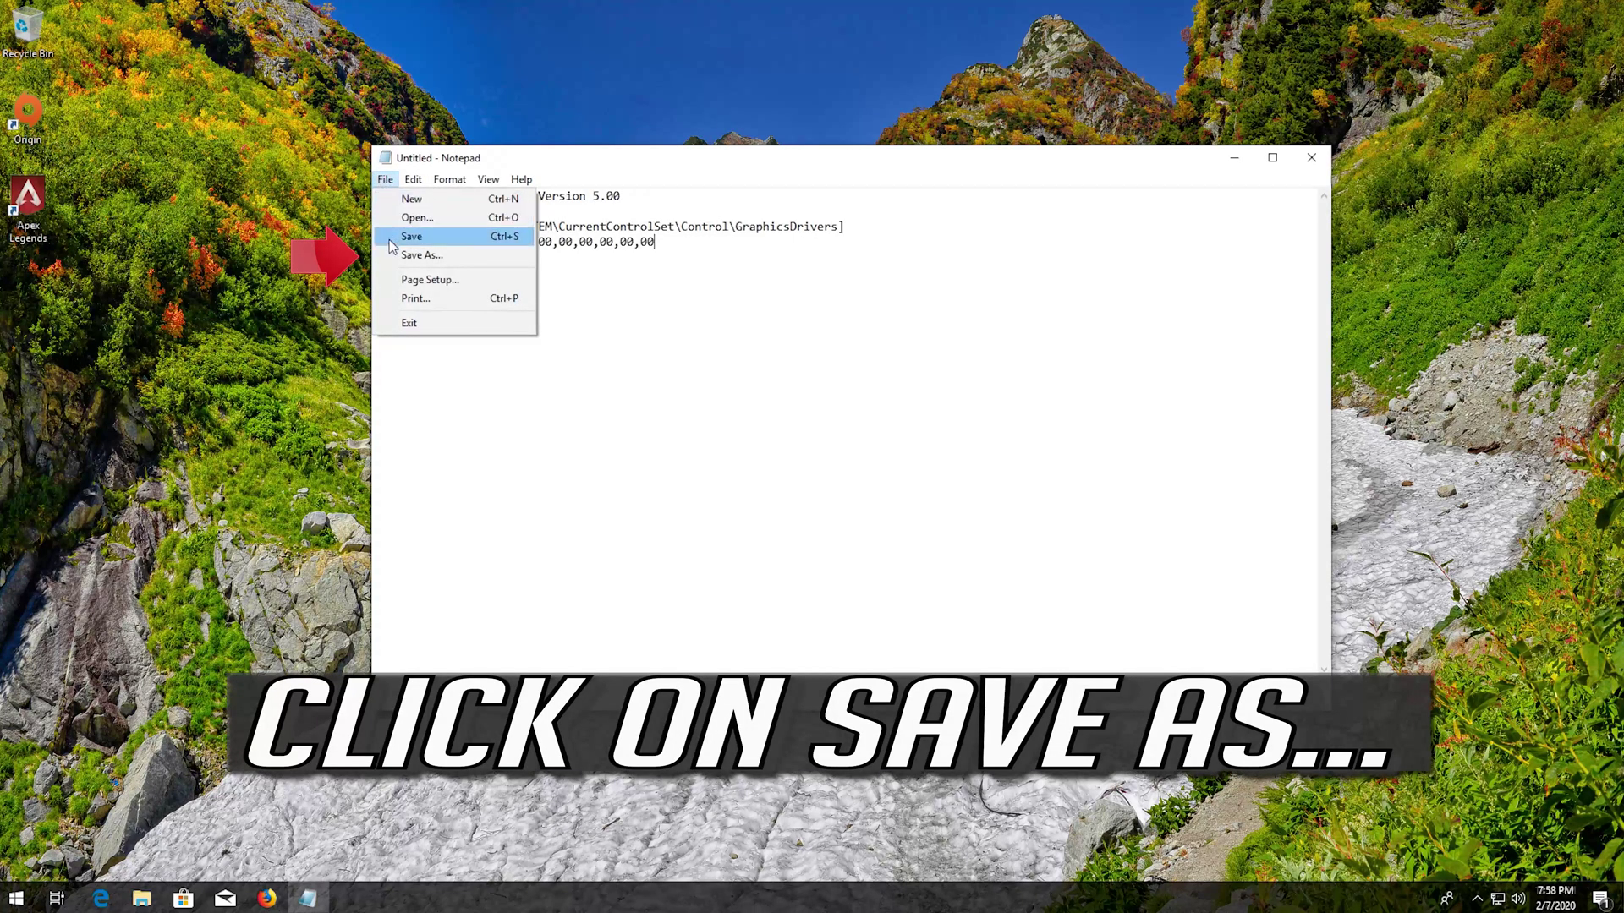
left_click(456, 257)
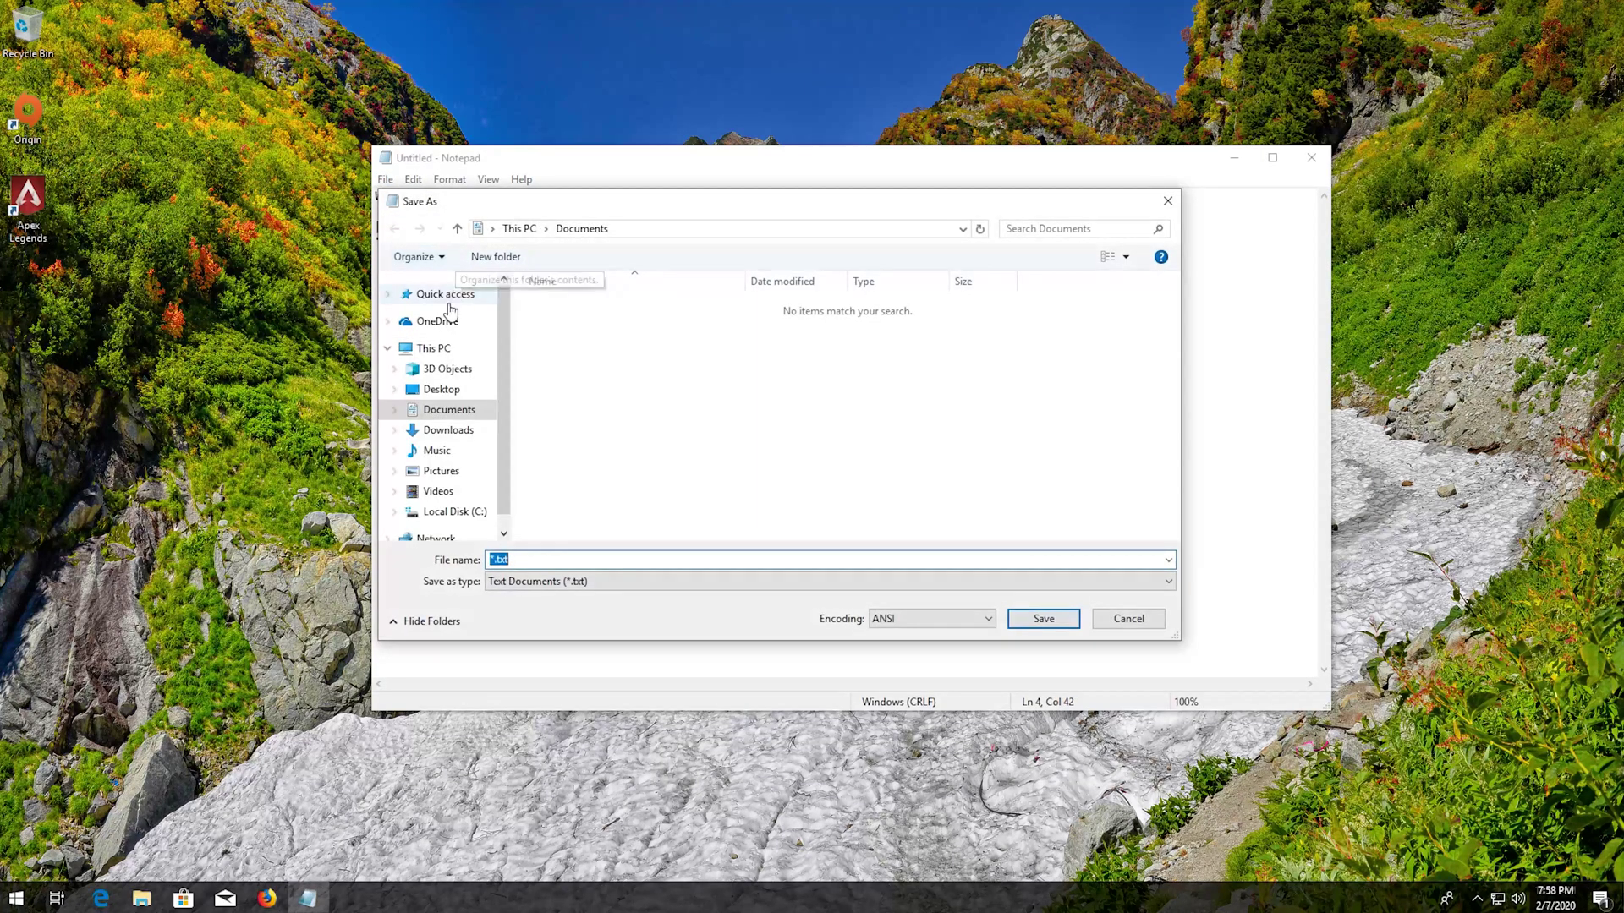
- Save the script to the Desktop as fix.reg with All Files type, then close Notepad
left_click(440, 390)
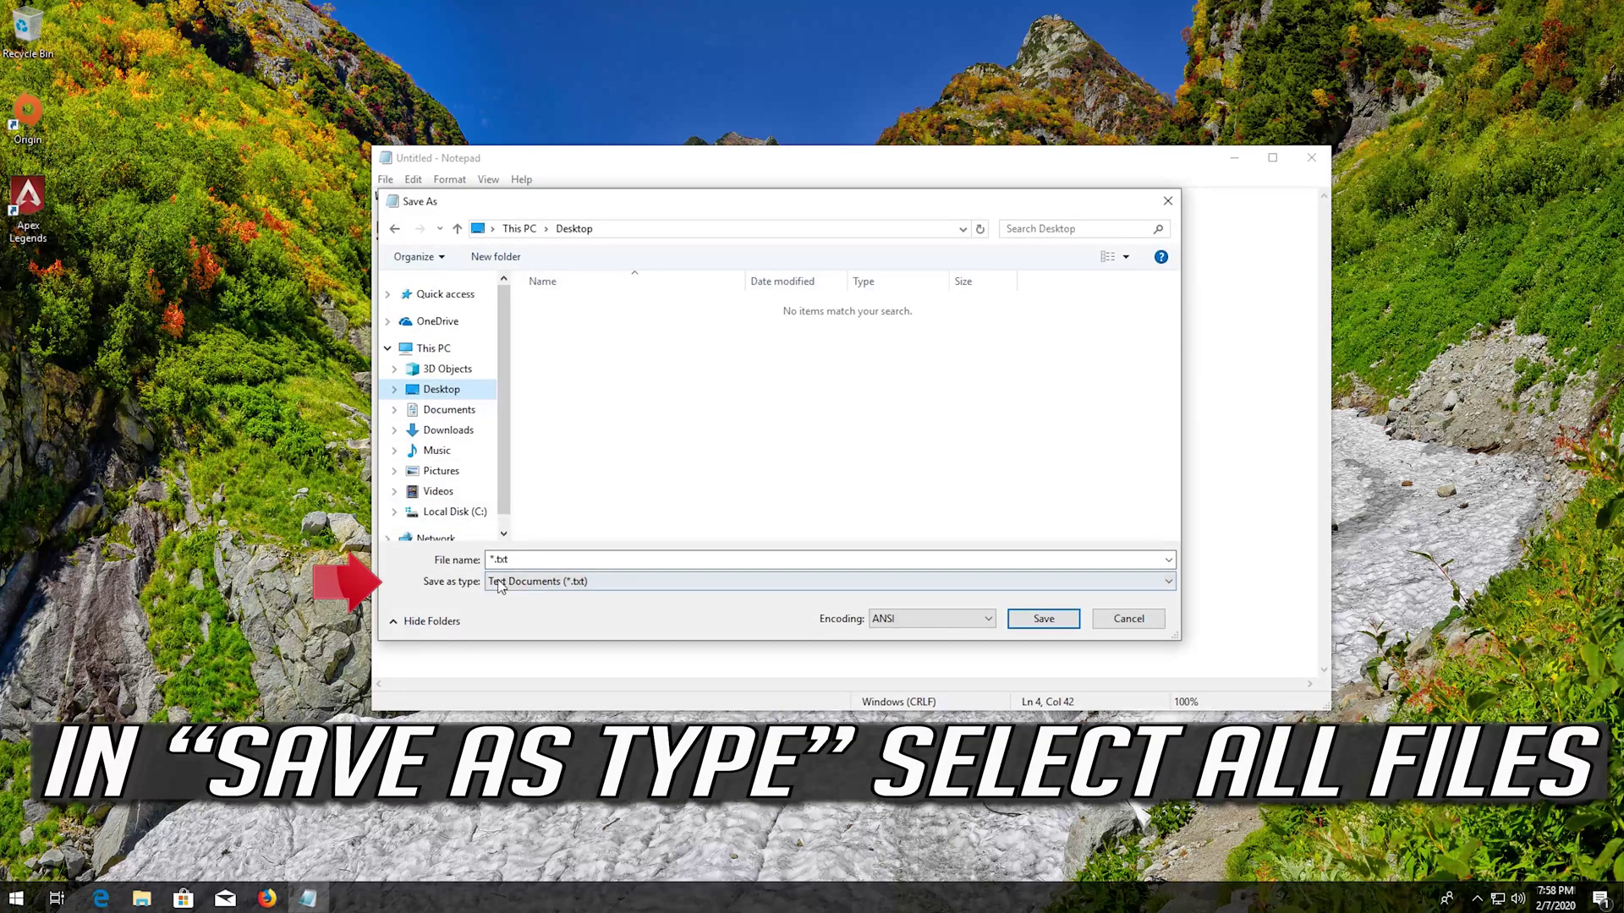
left_click(558, 581)
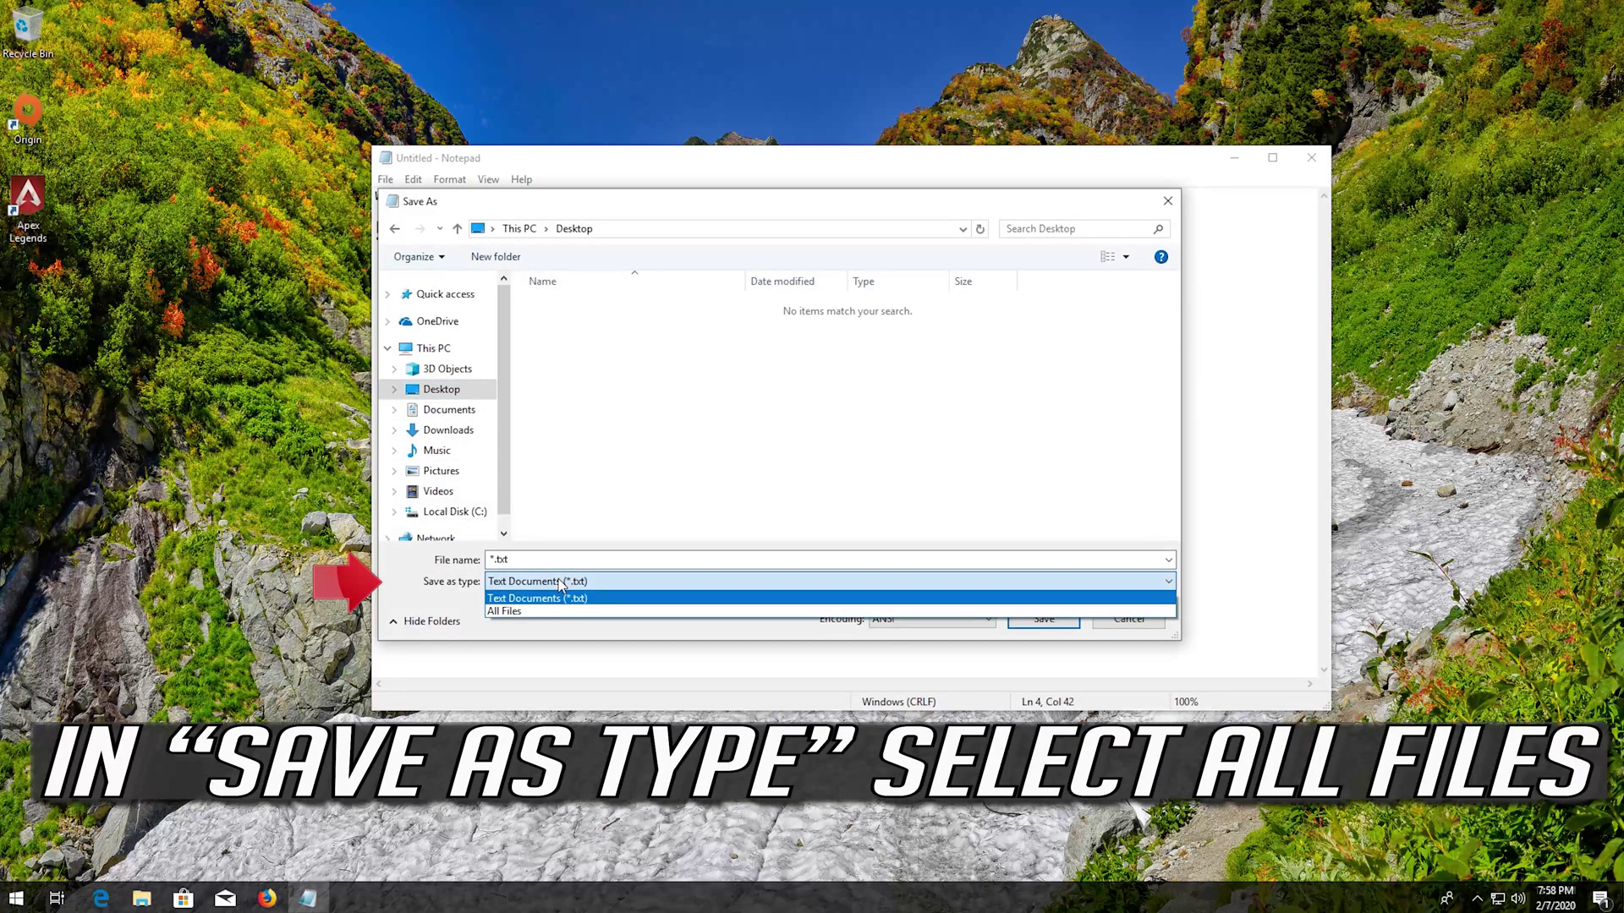
left_click(527, 612)
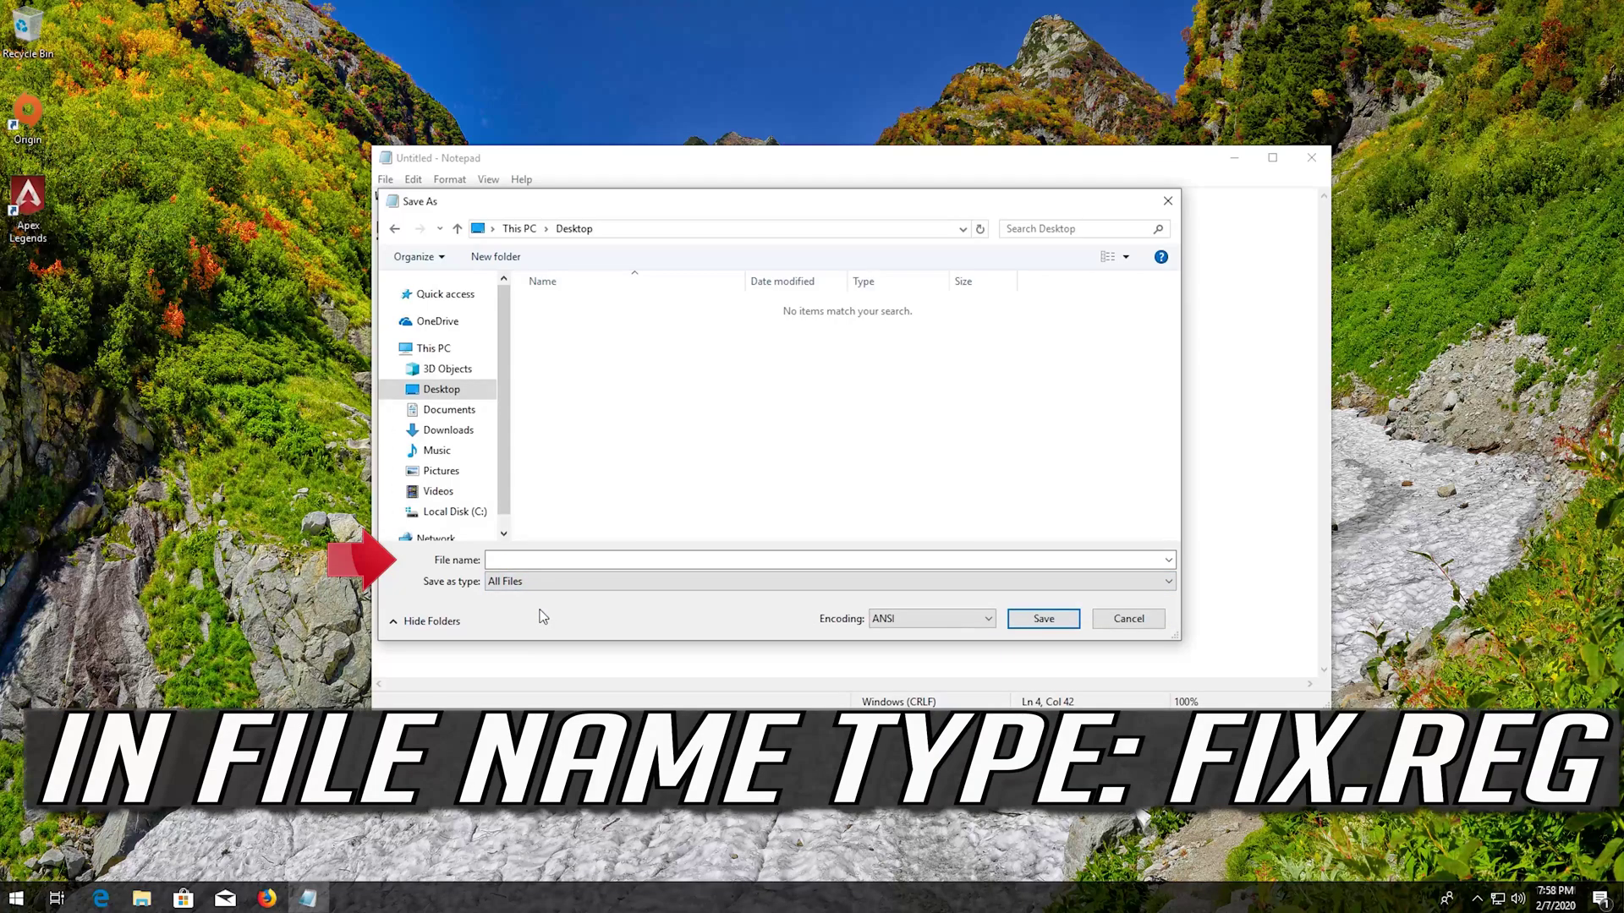
left_click(524, 560)
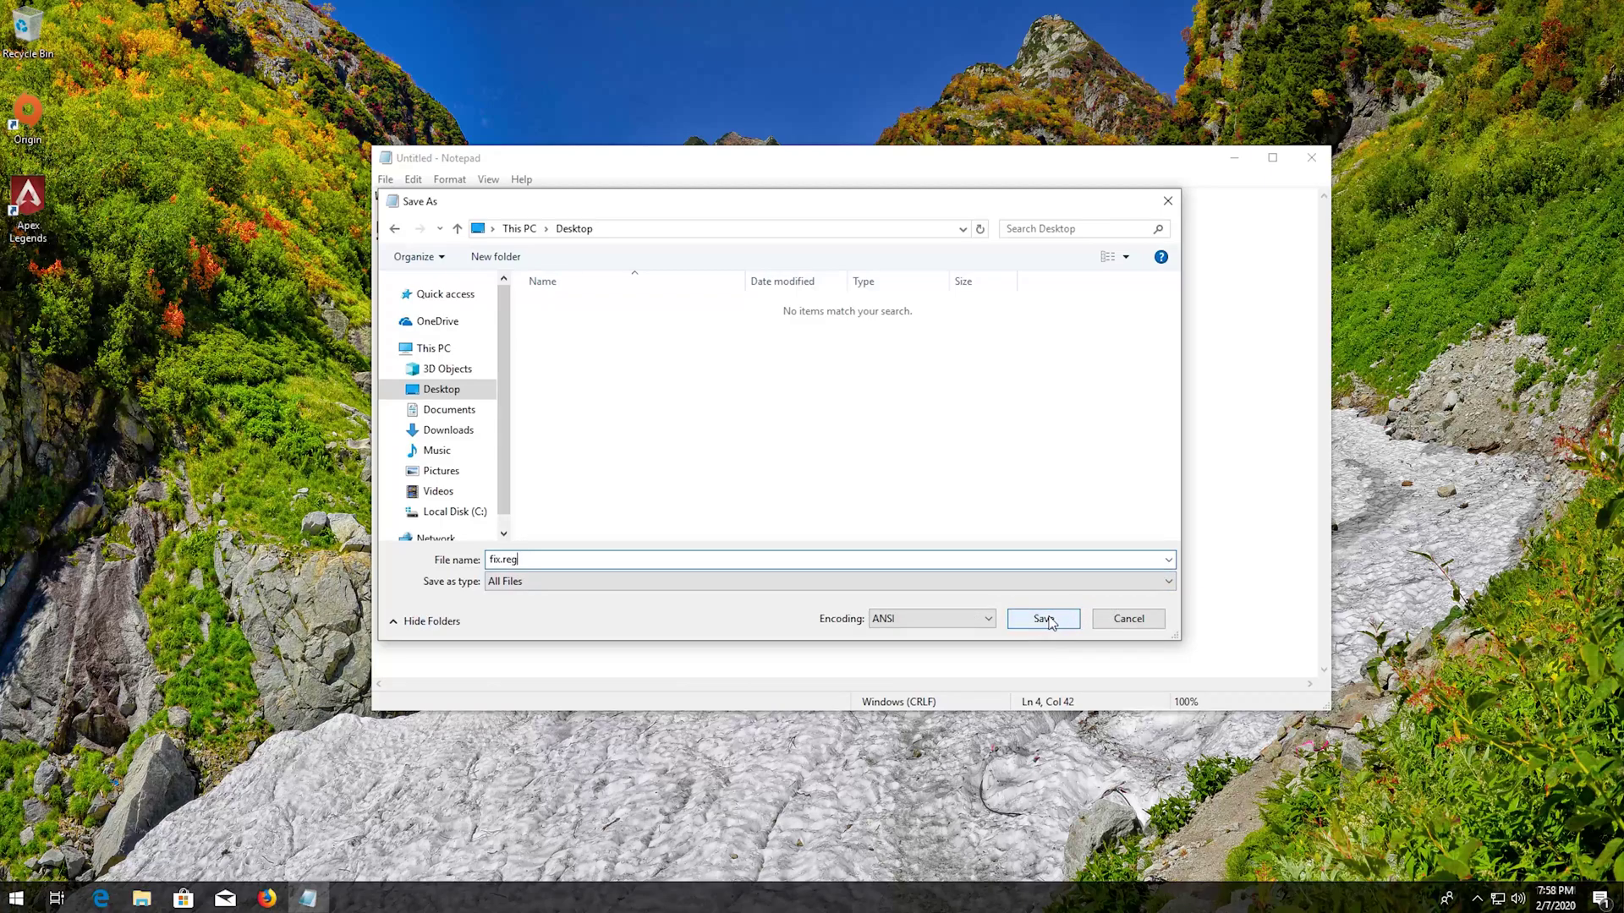
left_click(1044, 620)
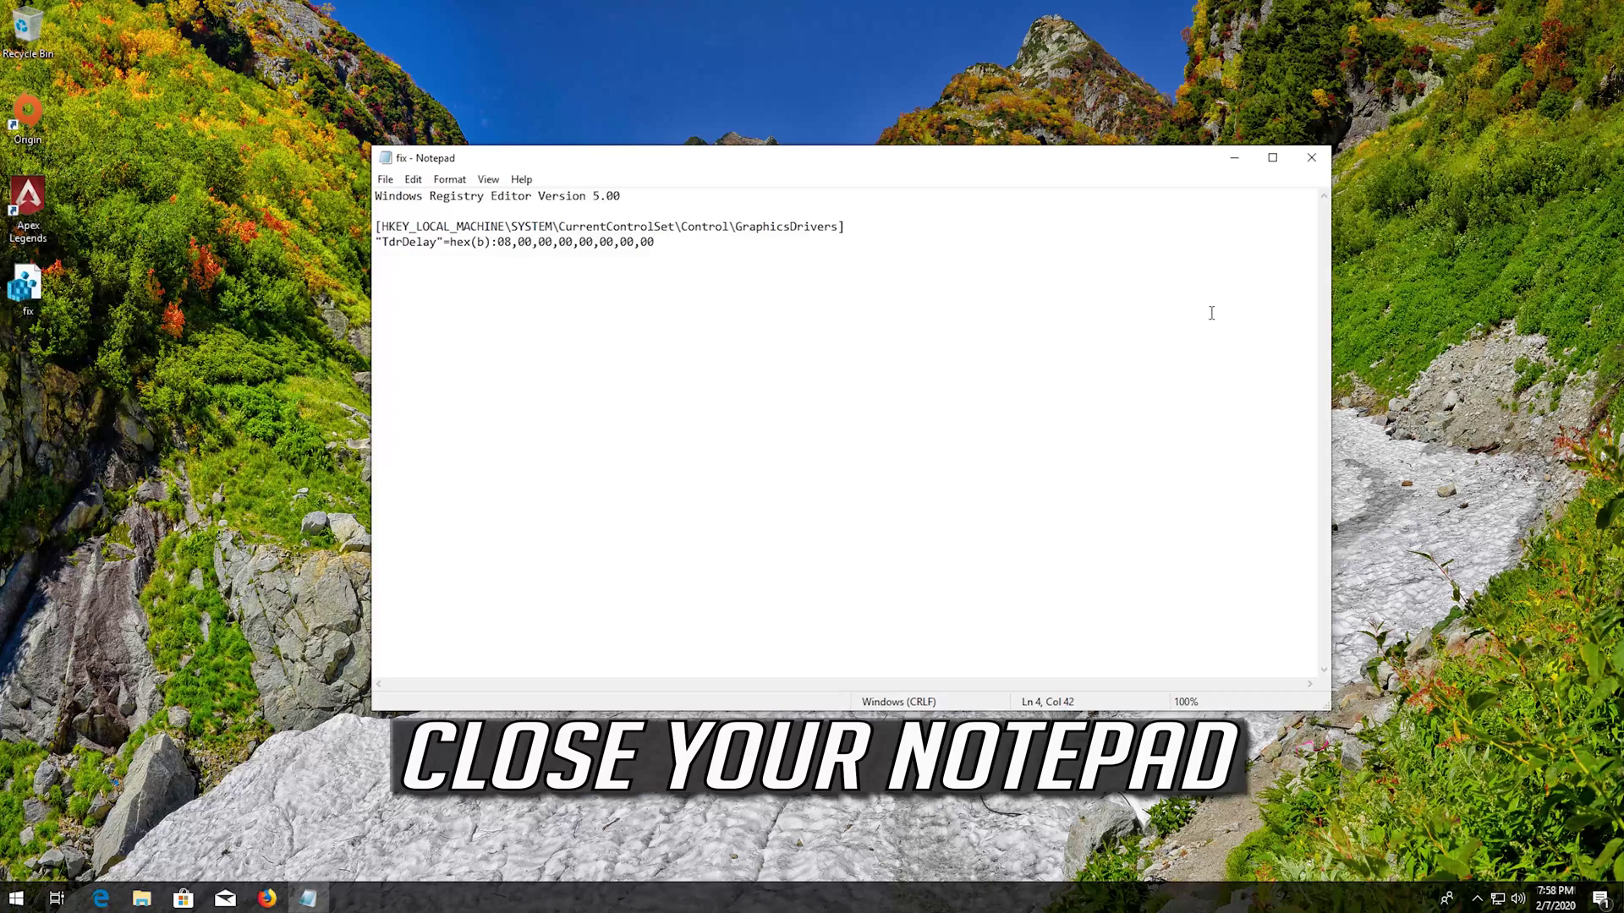
left_click(1311, 158)
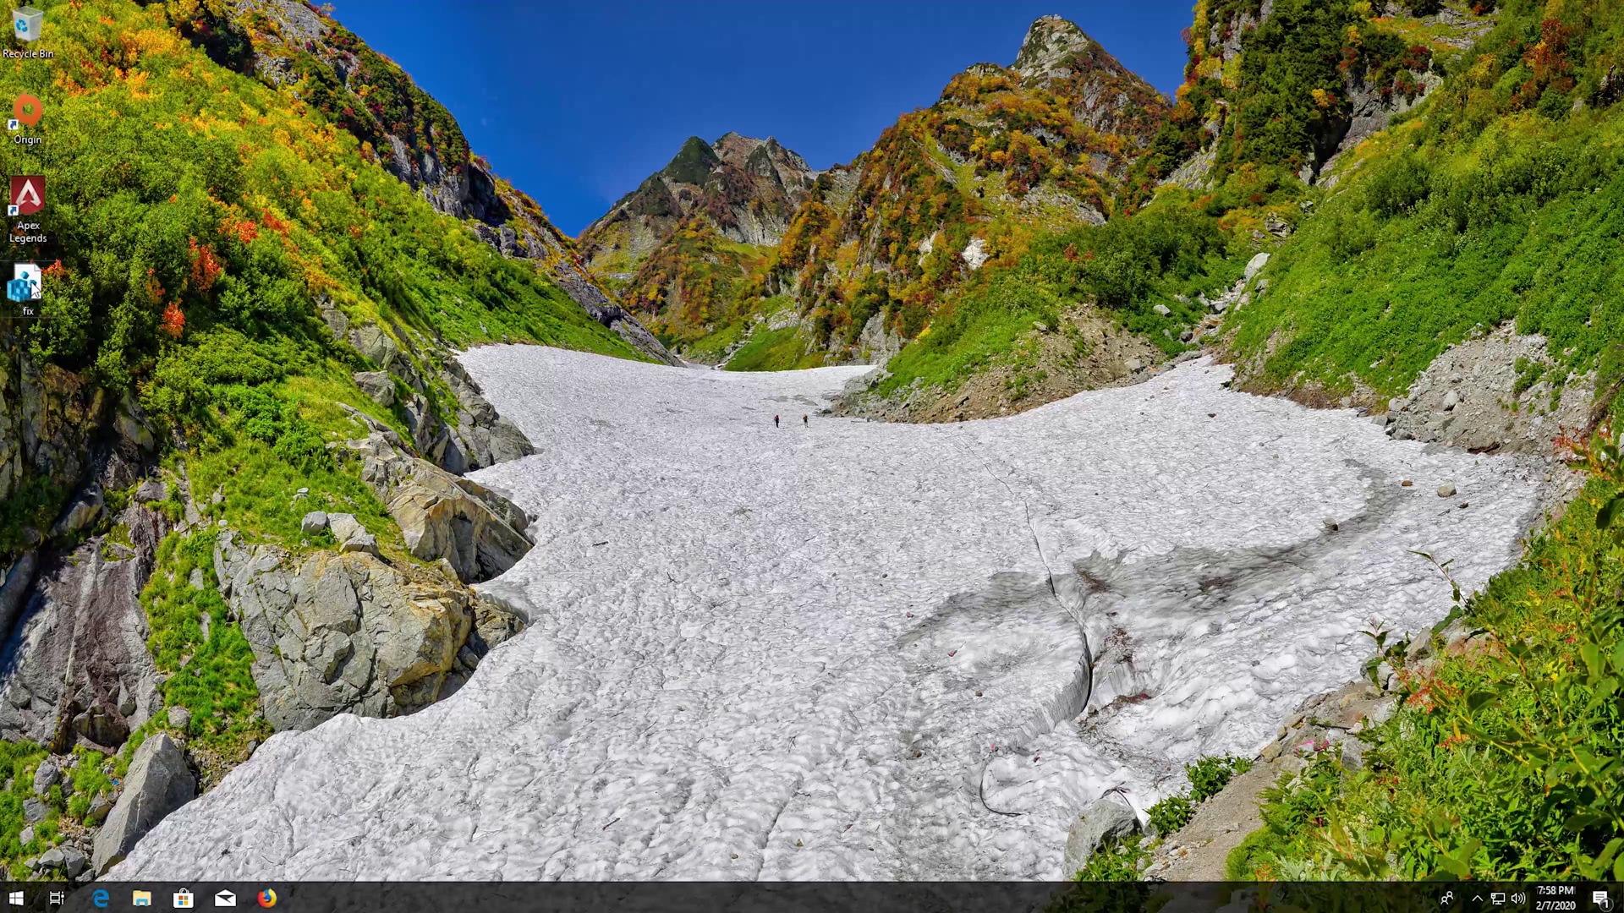
- Merge fix.reg from the desktop, approving the UAC and registry warning prompts, then dismiss the success message
double_click(31, 280)
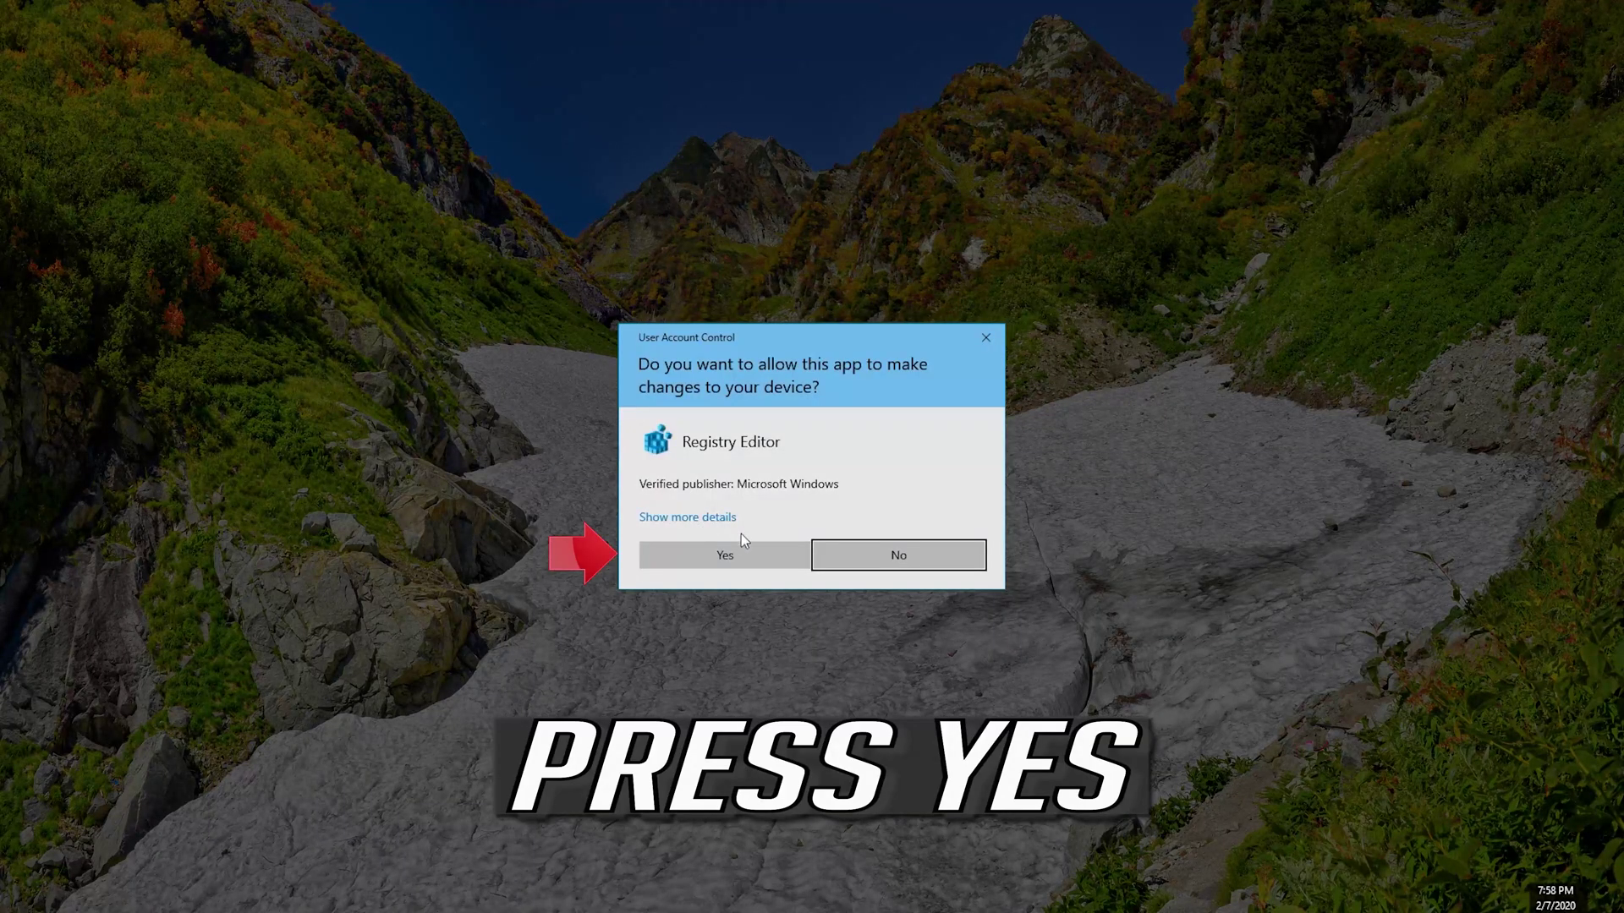
left_click(724, 555)
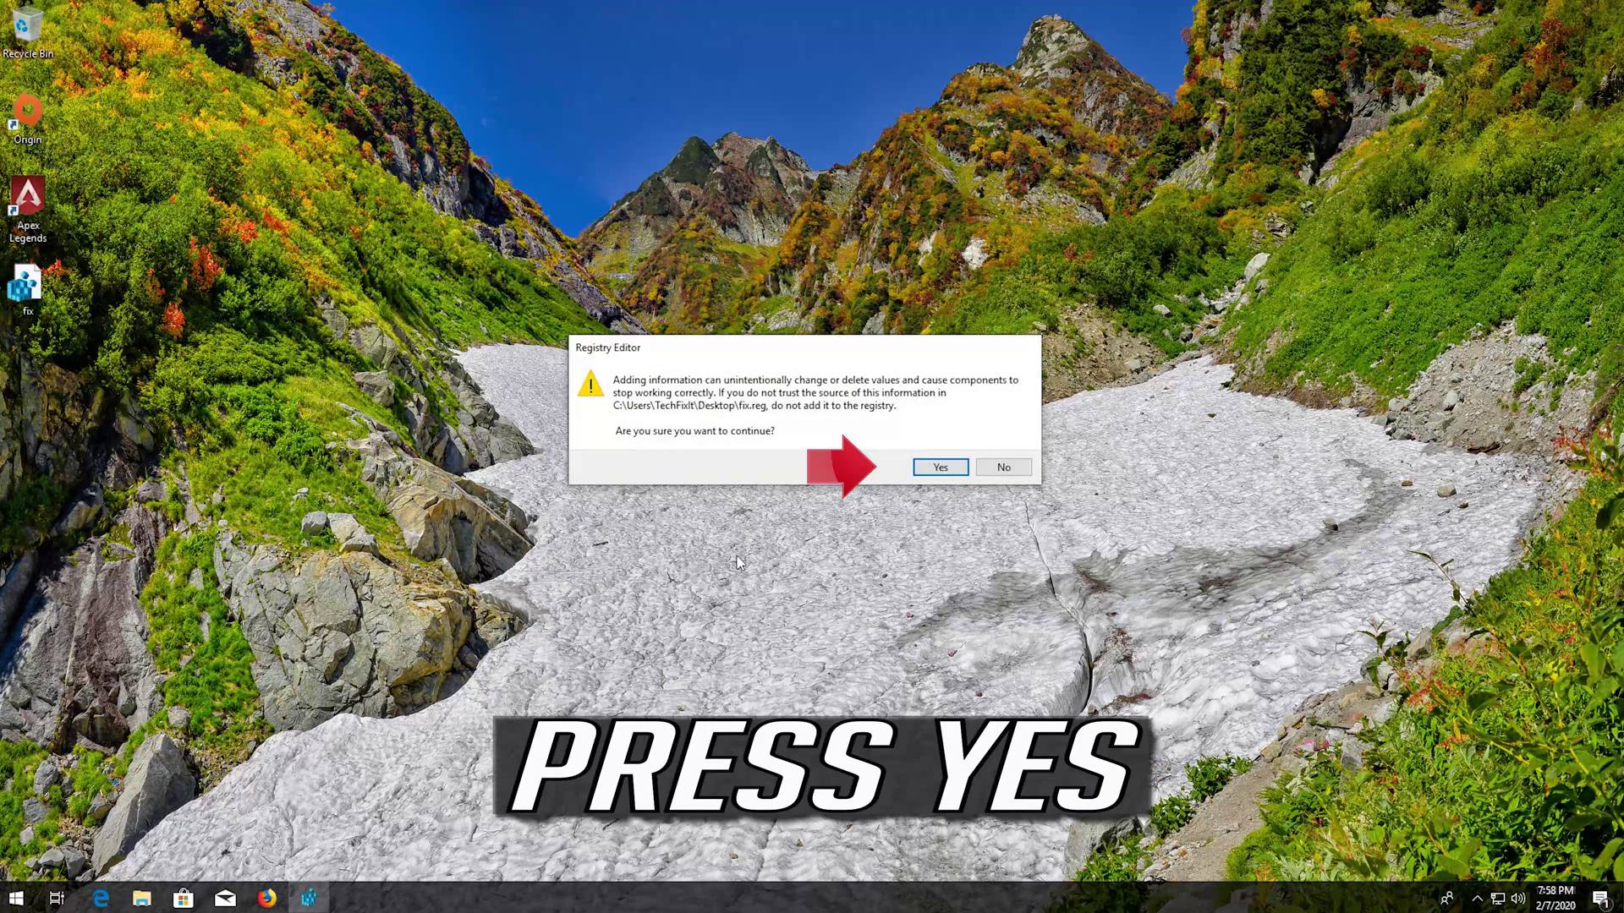
left_click(942, 469)
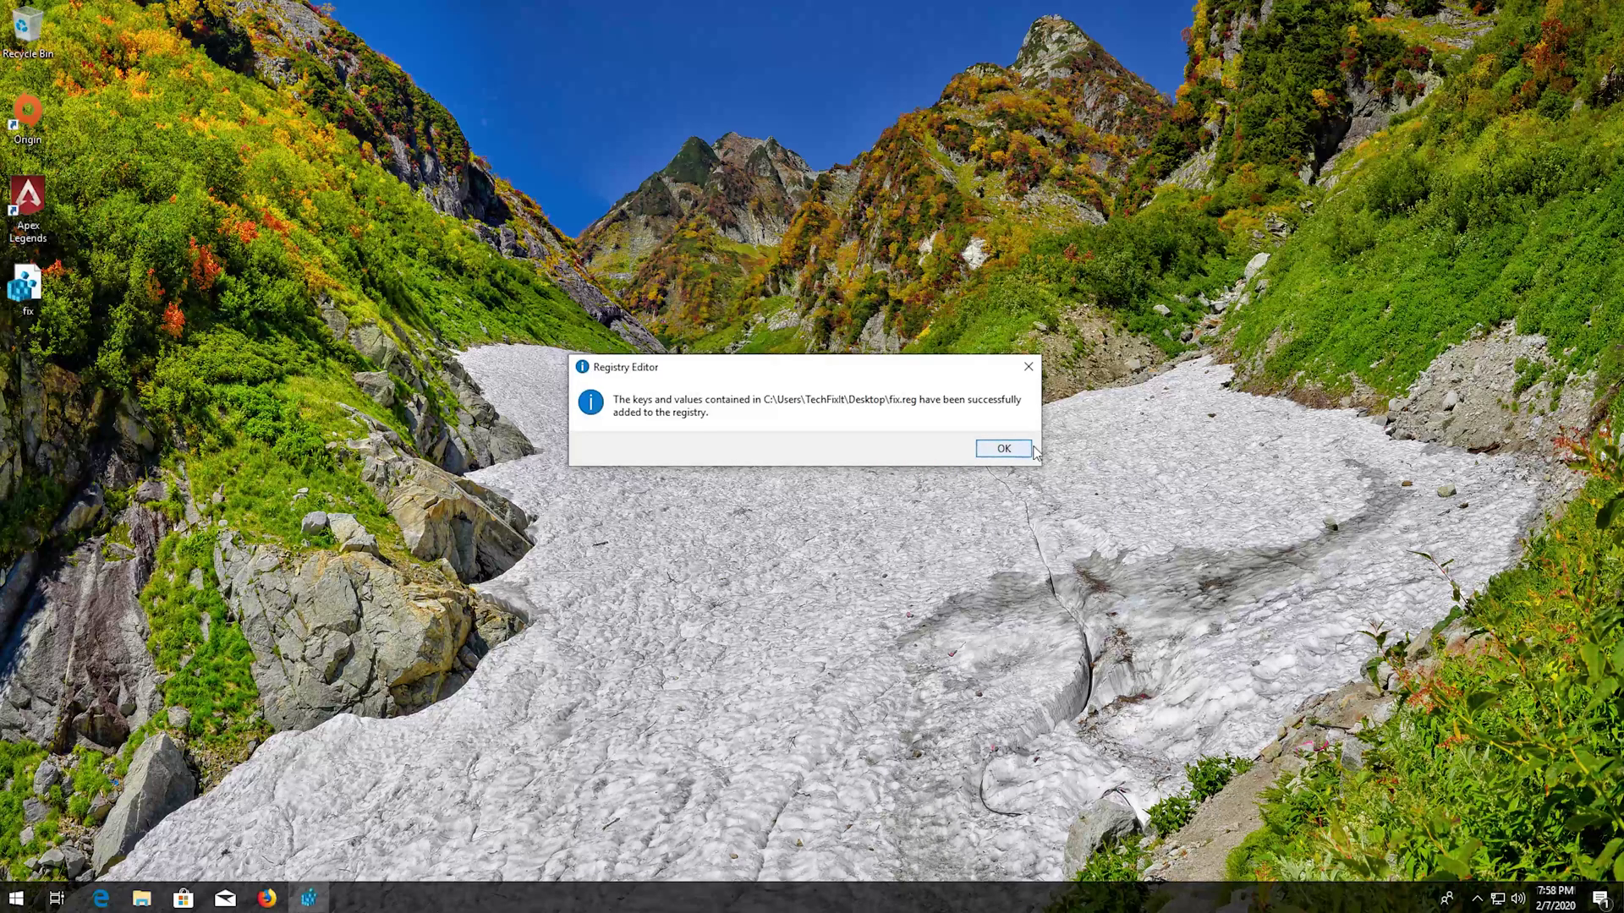
left_click(1005, 449)
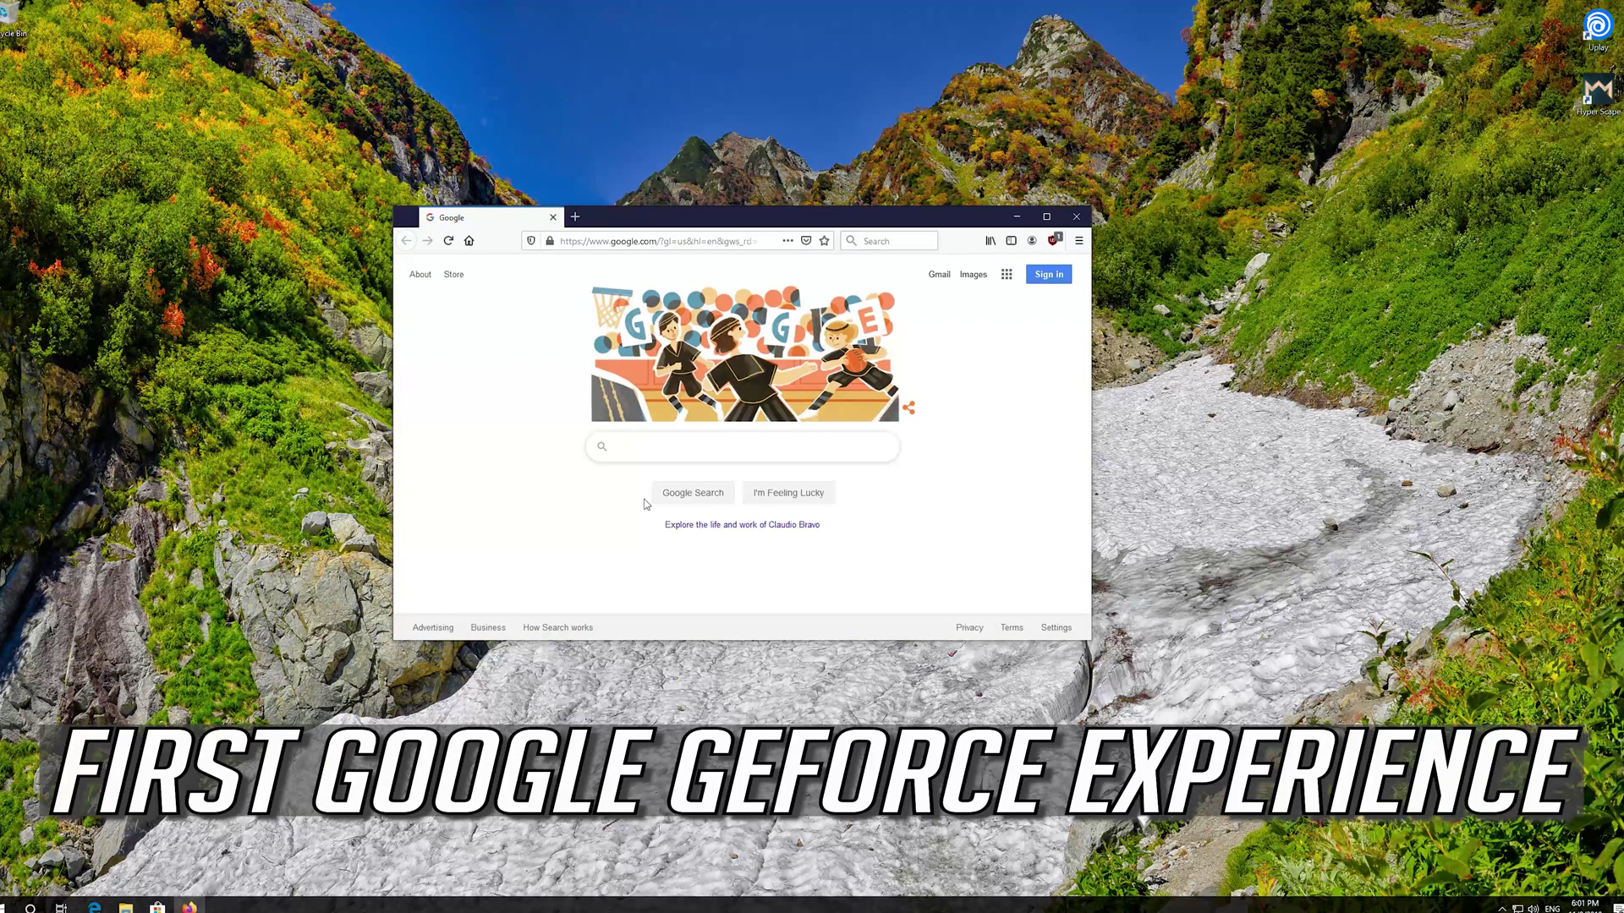
type("geforce")
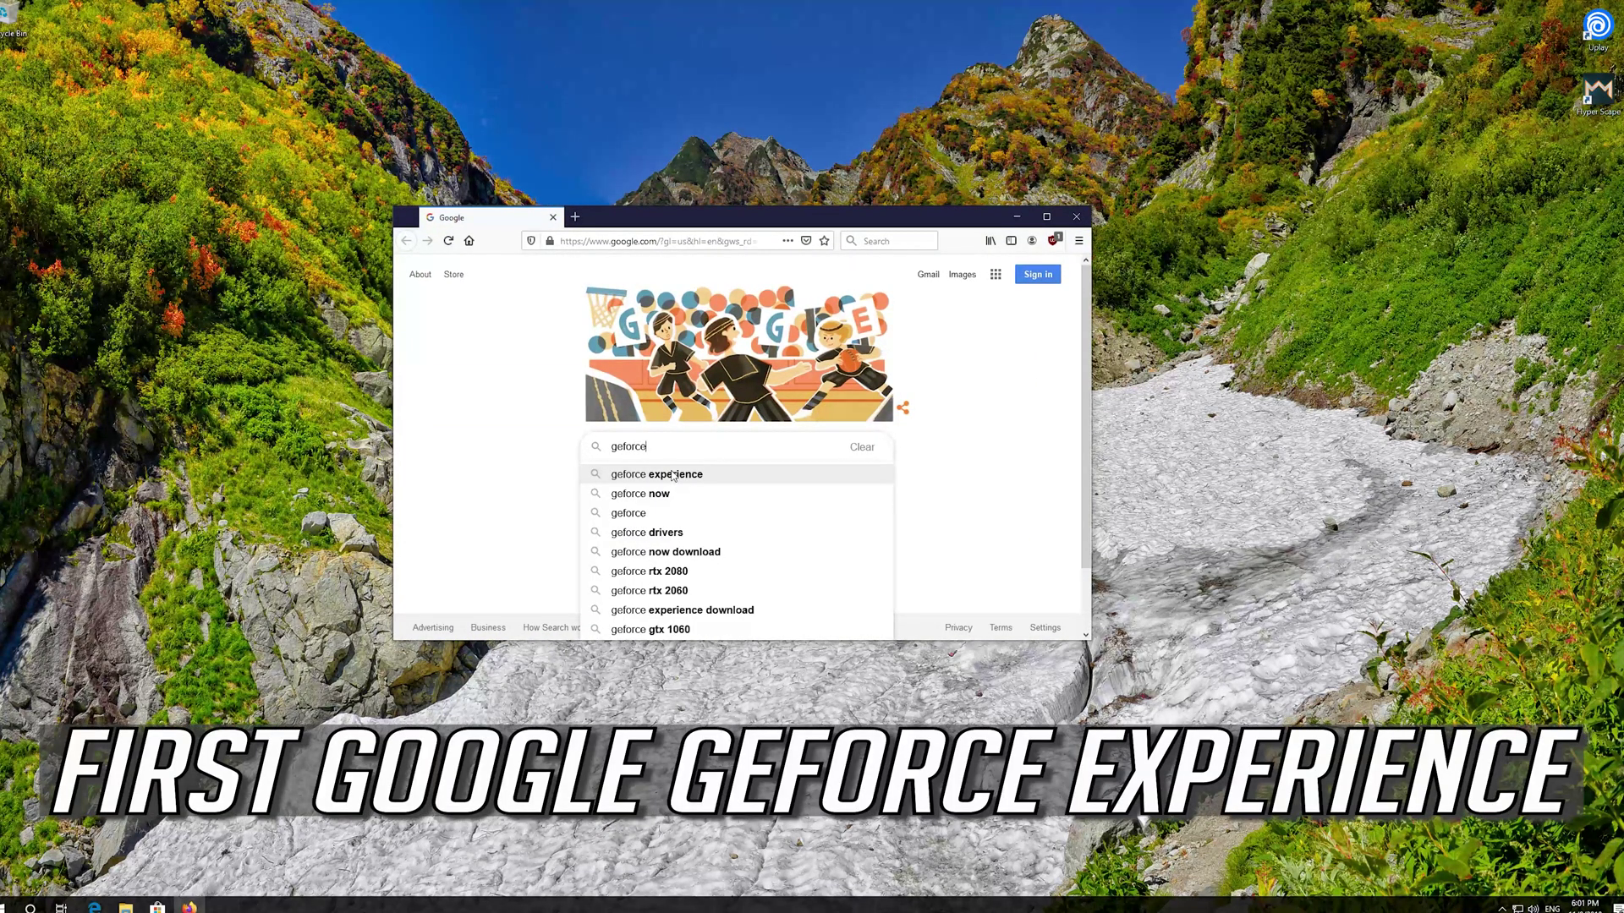
type(" experience")
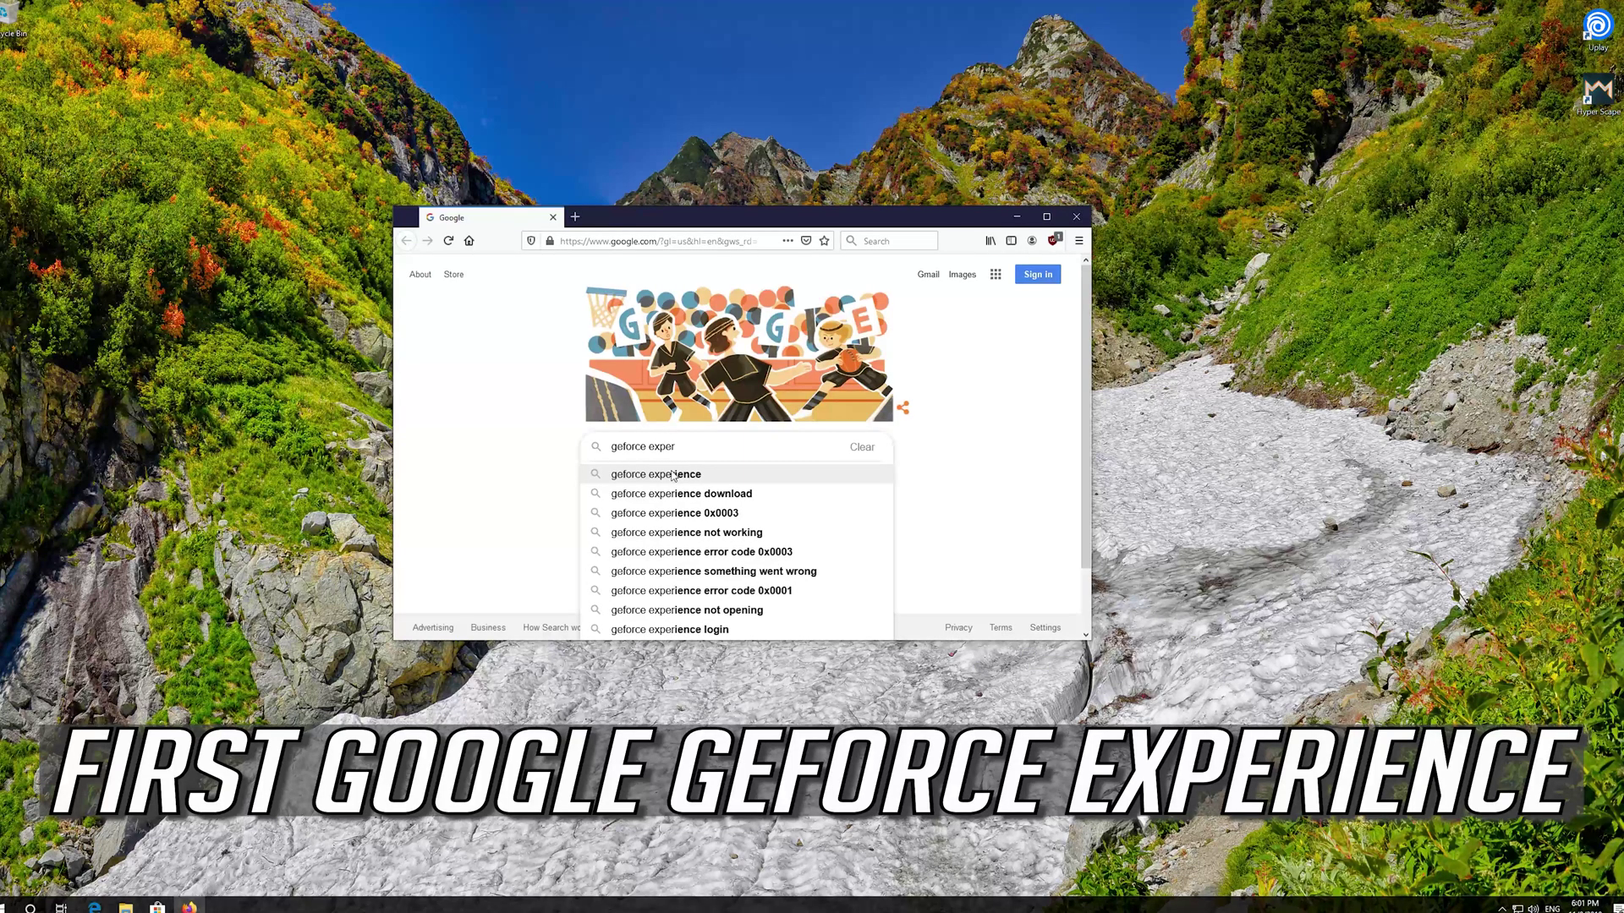
- Search Google for 'geforce experience' and open Nvidia's GeForce Experience page
left_click(672, 476)
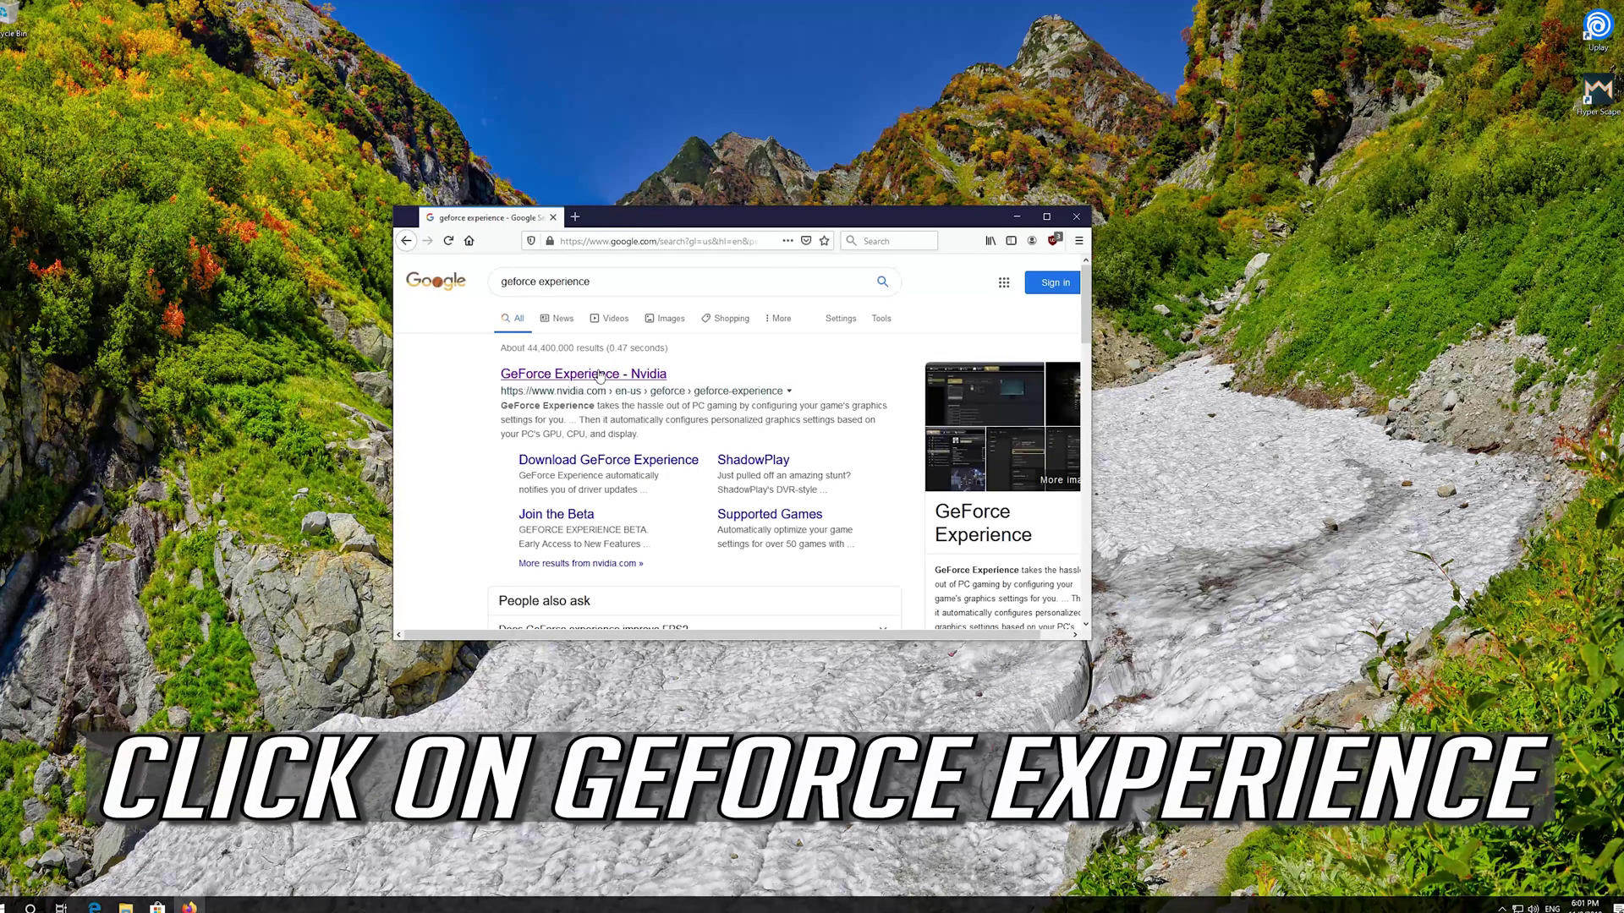
left_click(599, 377)
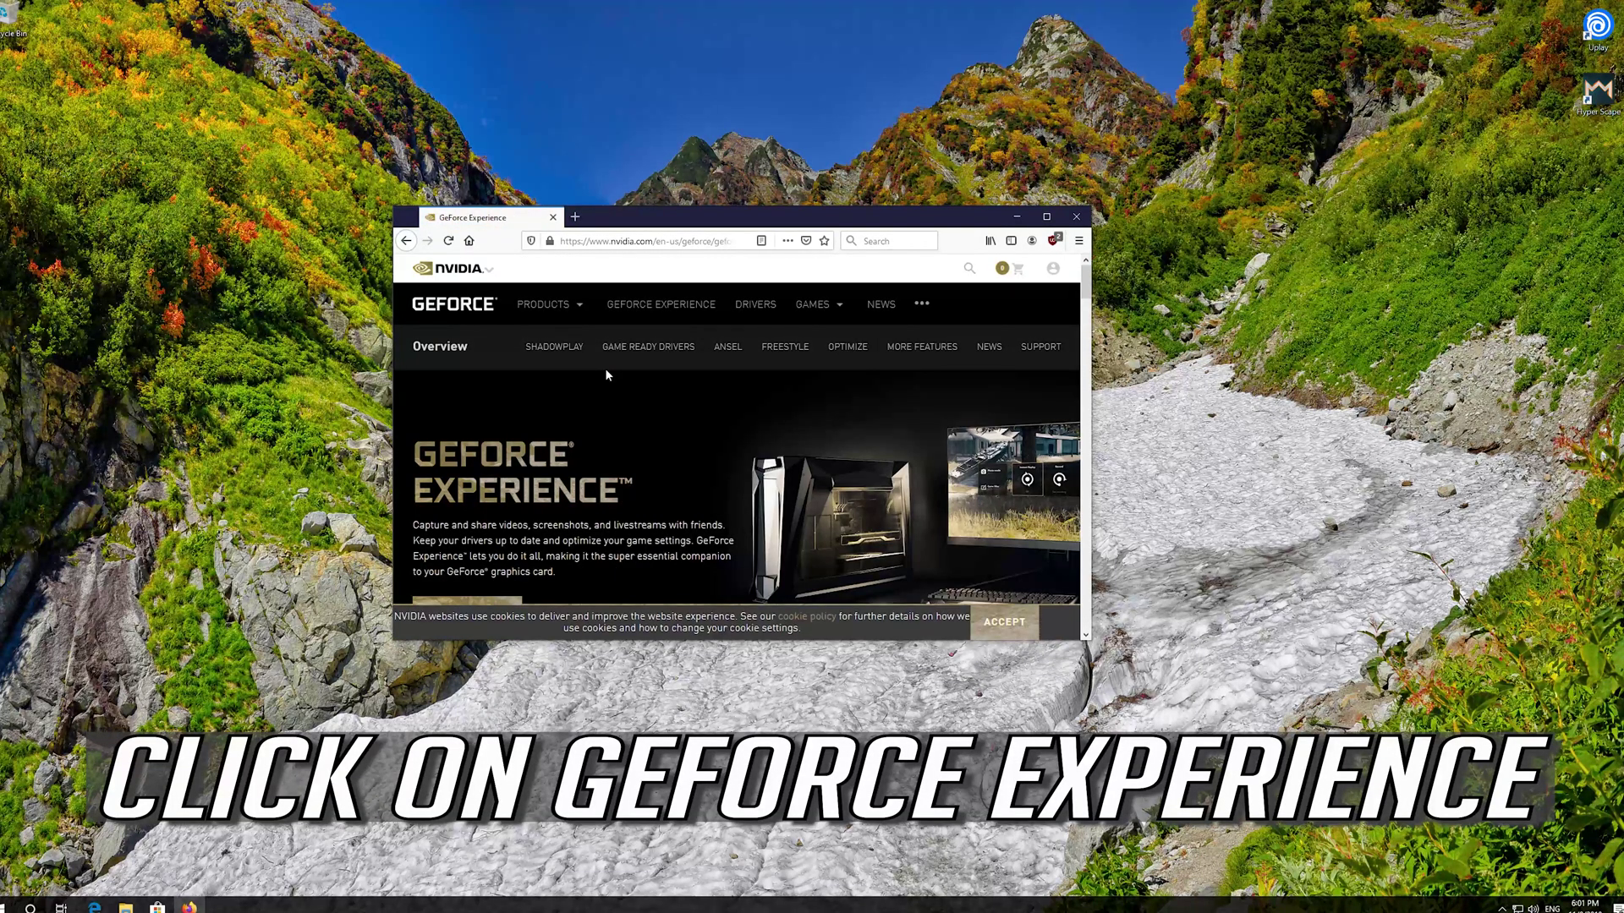
scroll(605, 368, "down", 3)
scroll(605, 368, "down", 2)
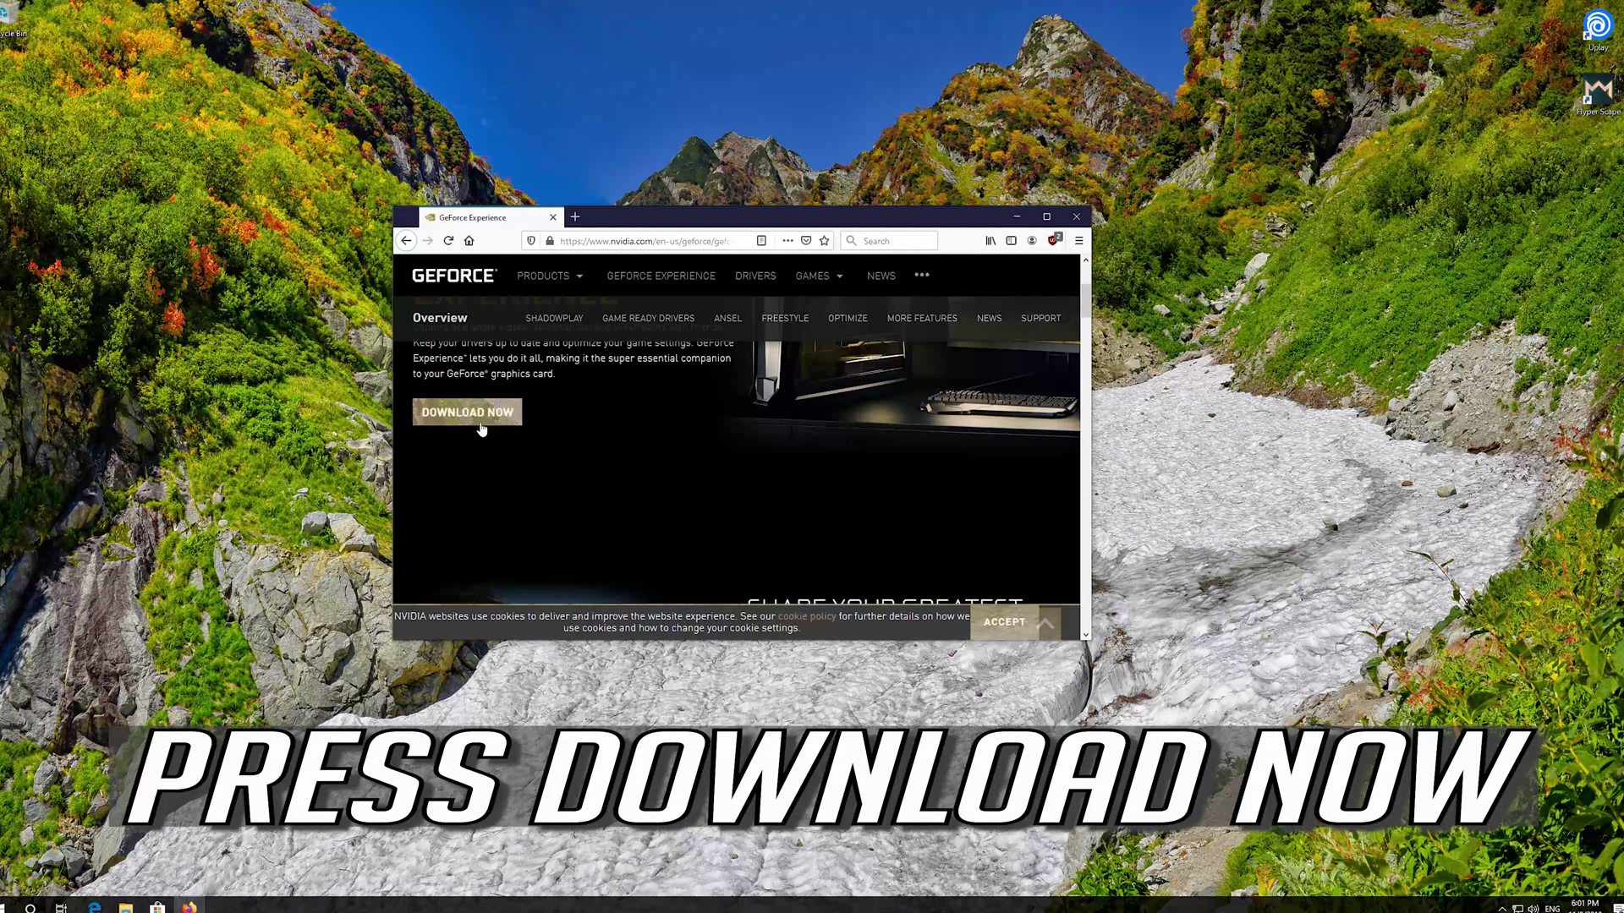
- Save the 116 MB GeForce Experience installer, check its download progress, and close Firefox
left_click(463, 420)
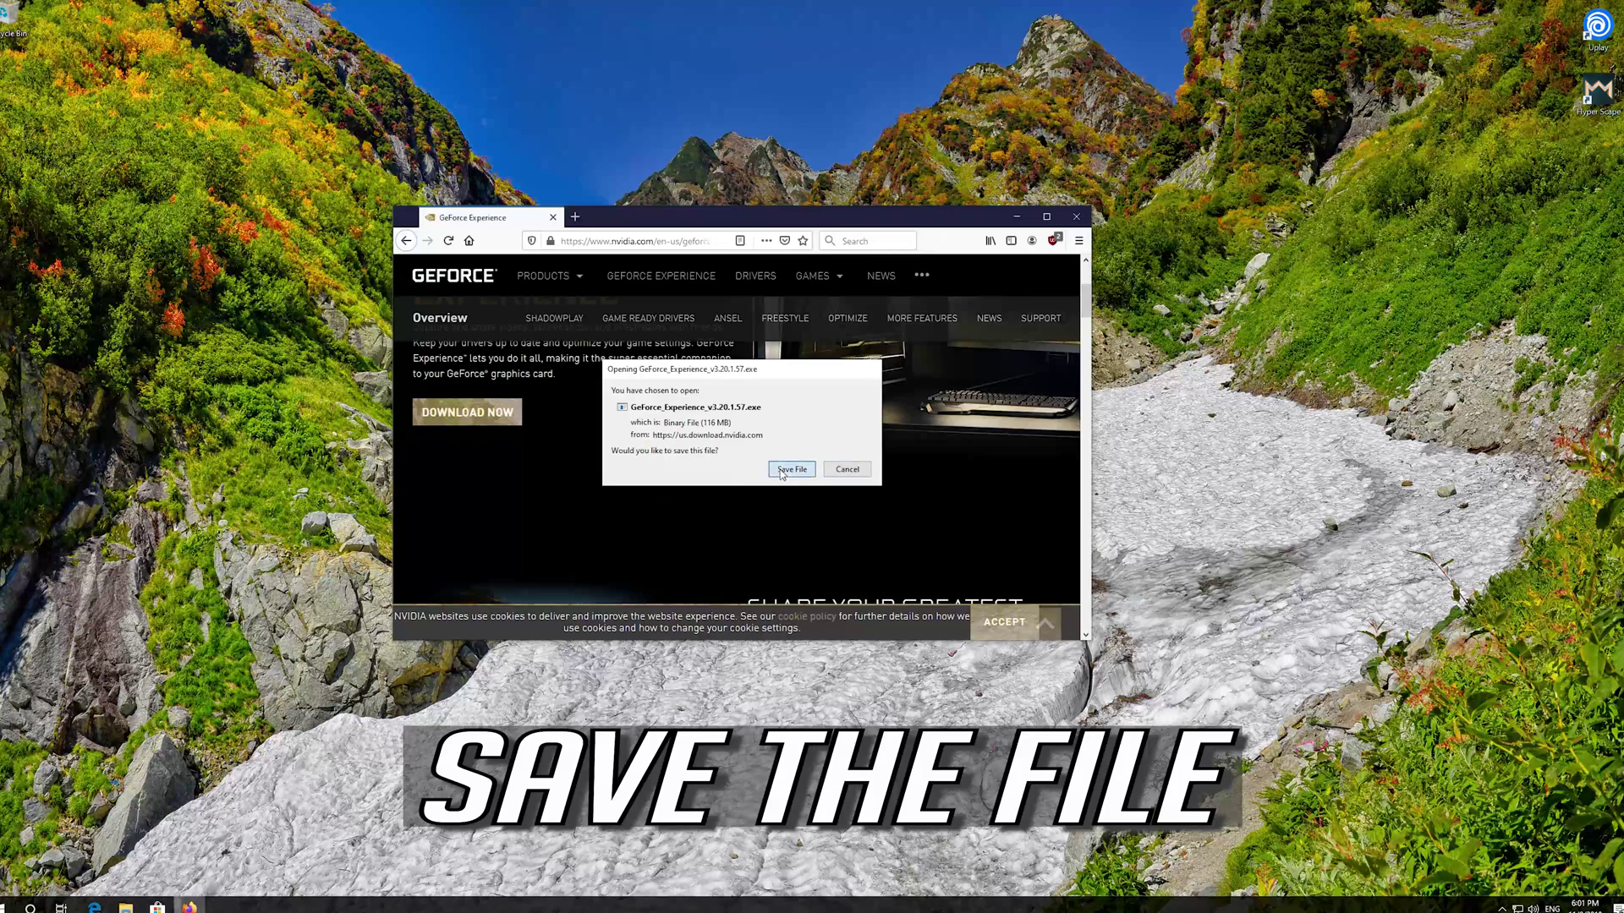
left_click(781, 472)
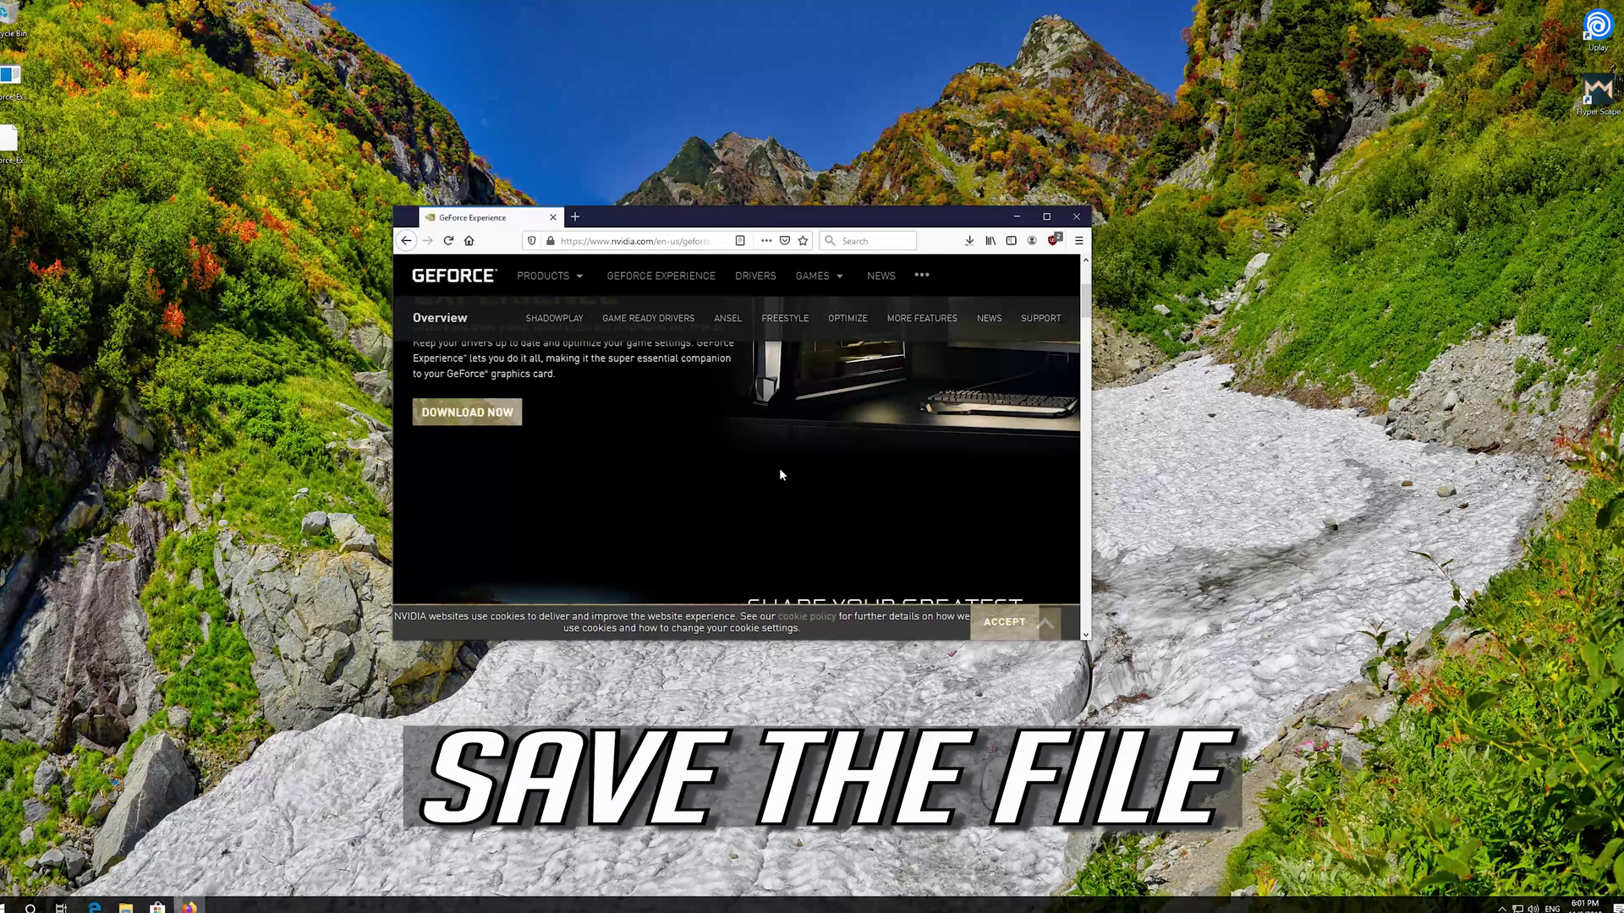
left_click(969, 240)
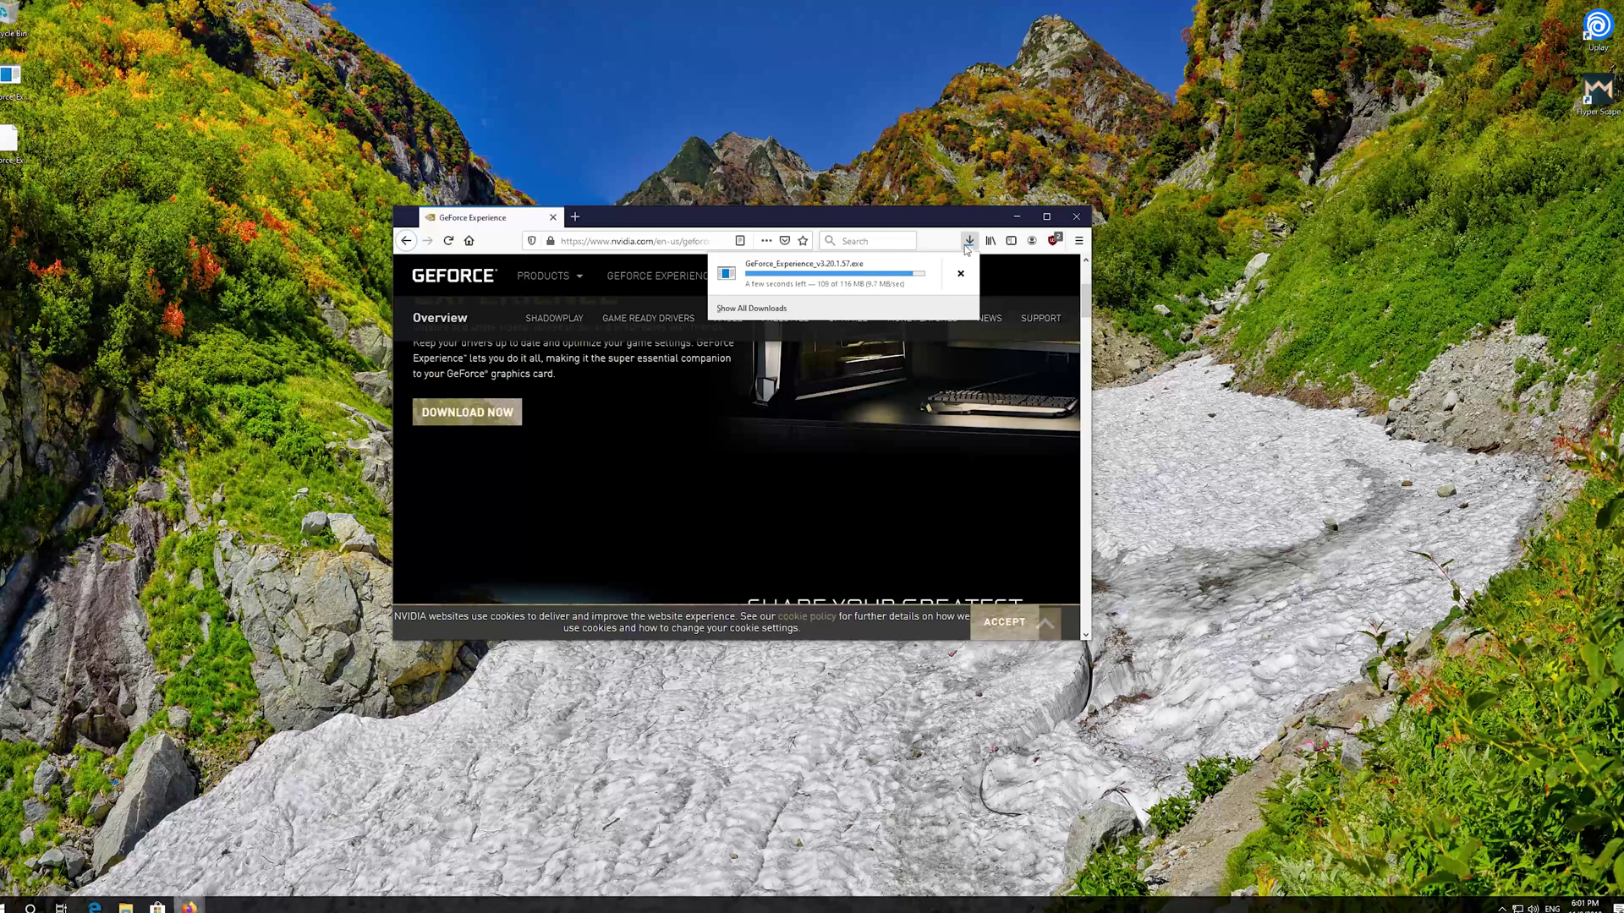
left_click(1076, 217)
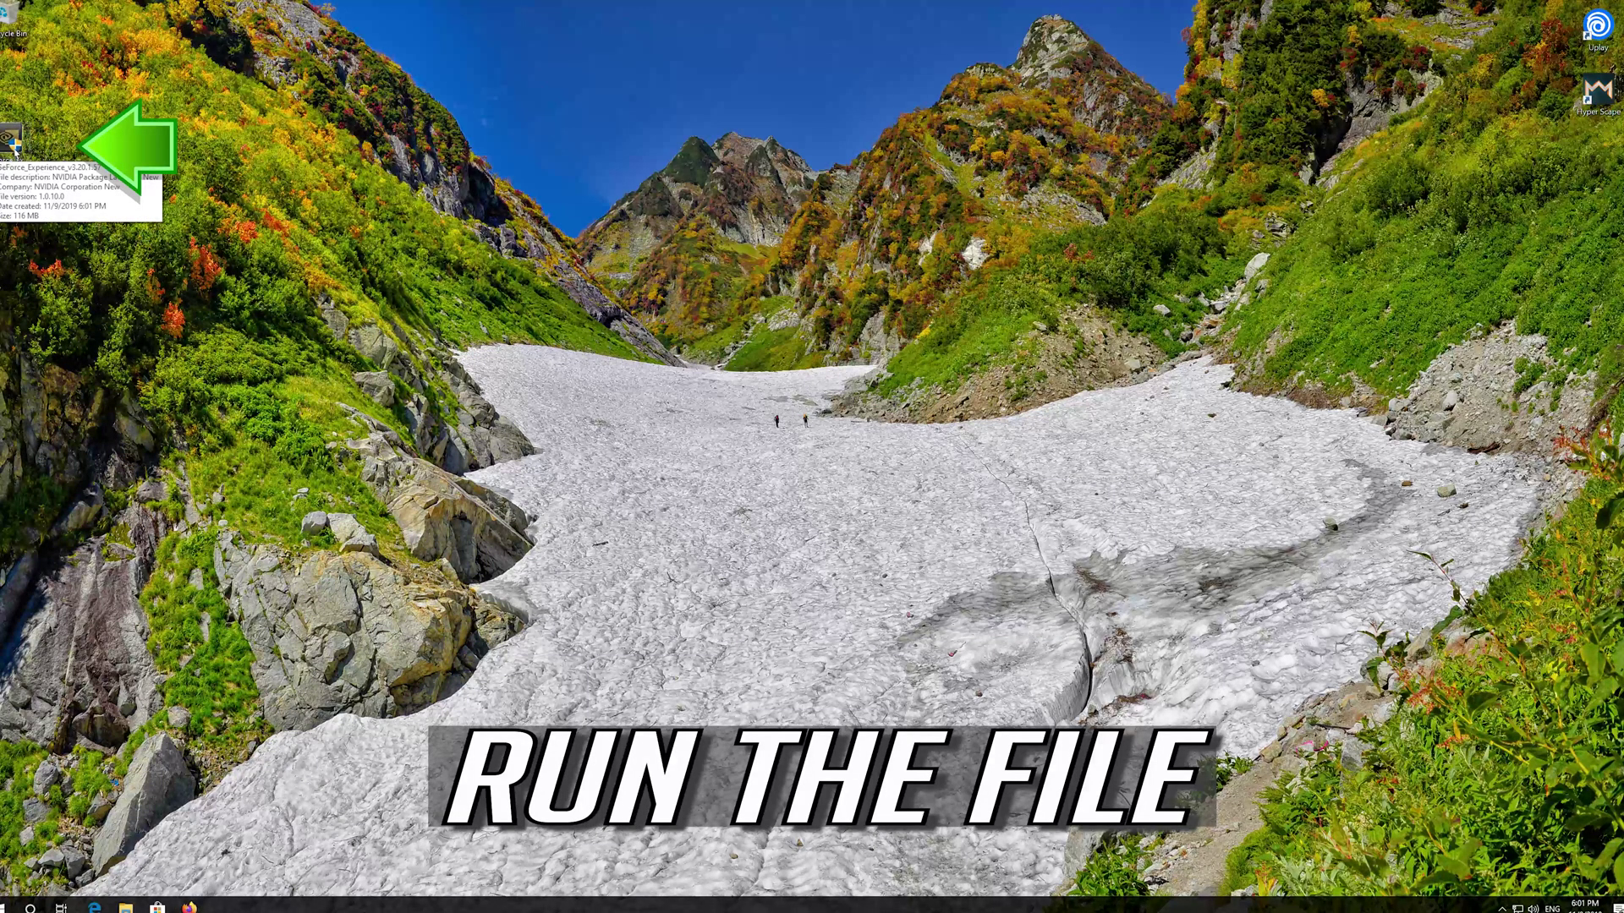
- Run the GeForce Experience installer from the desktop and approve NVIDIA Corporation's UAC prompt
double_click(11, 142)
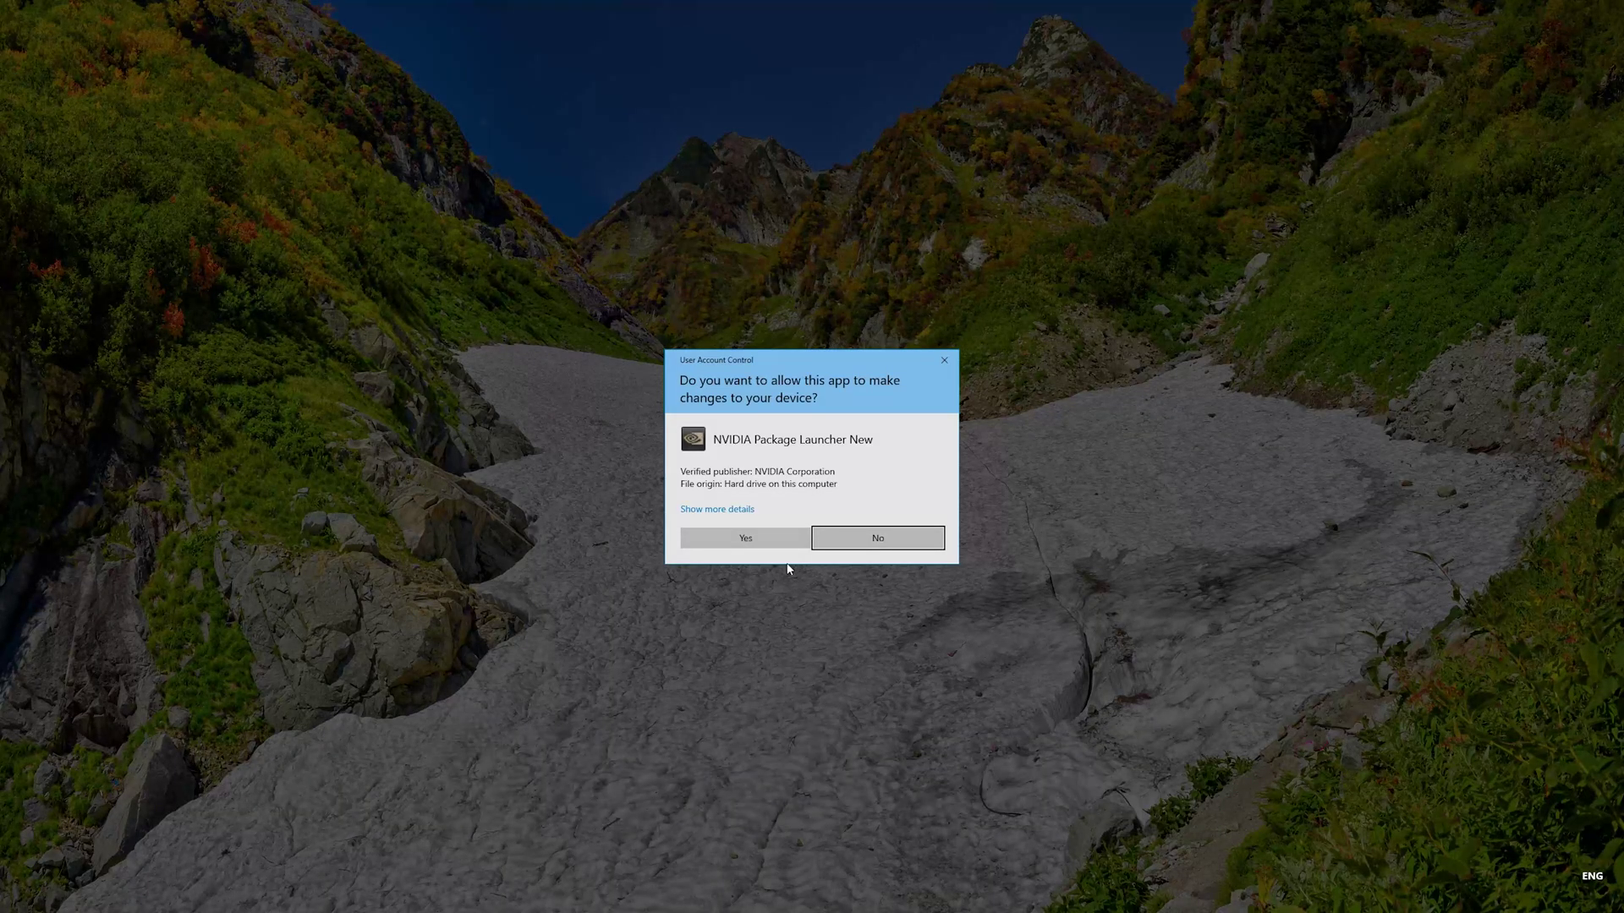
left_click(746, 538)
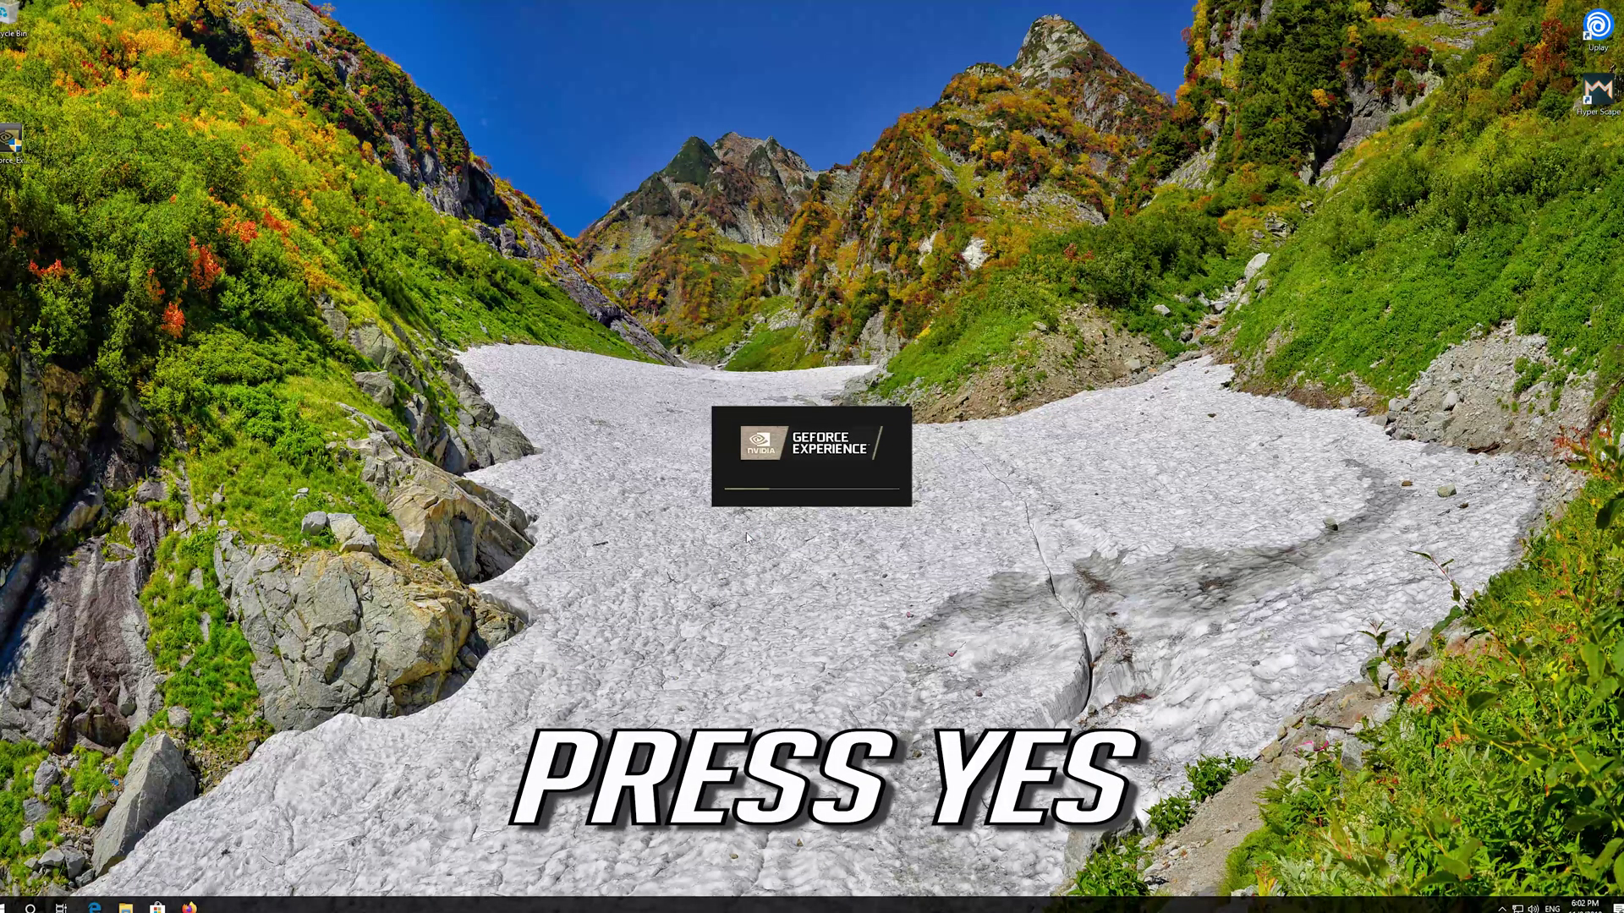